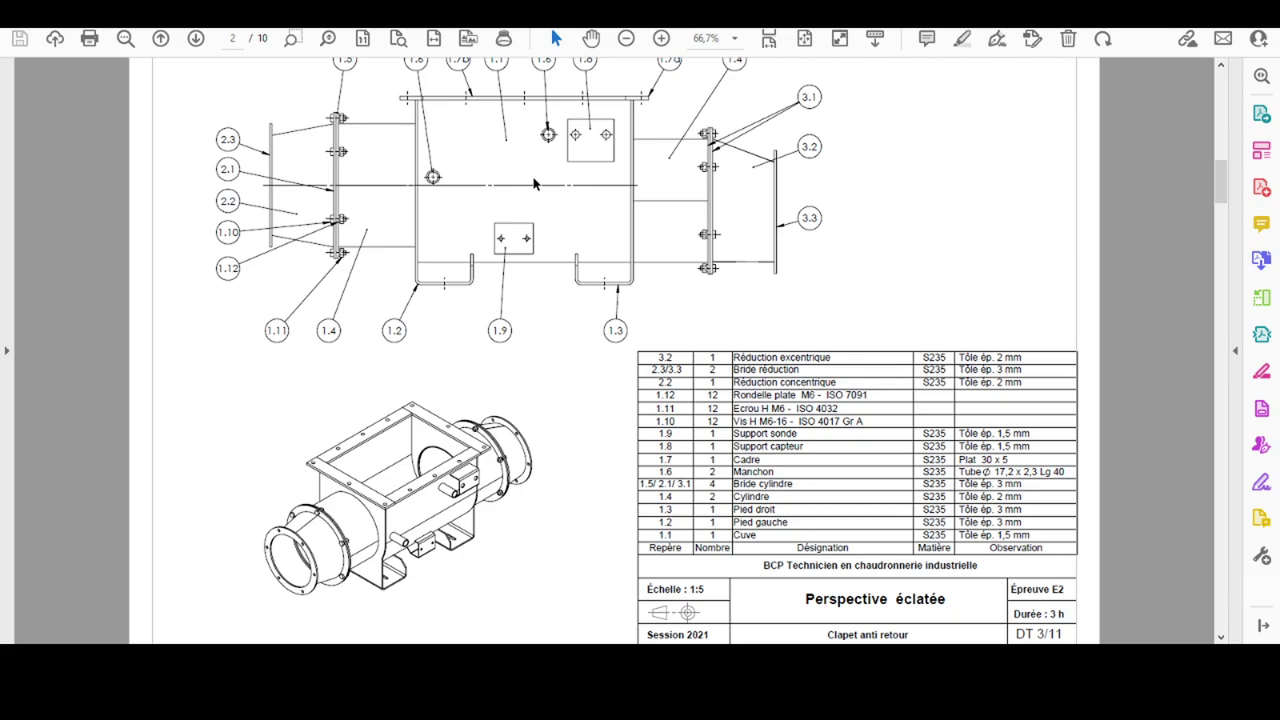
Check the Cadre quantity in the parts list on page 2 of the Clapet anti retour drawing.
{"action": "key", "text": "ctrl+minus"}
{"action": "scroll", "coordinate": [757, 497], "scroll_direction": "up", "scroll_amount": 1, "text": "ctrl"}
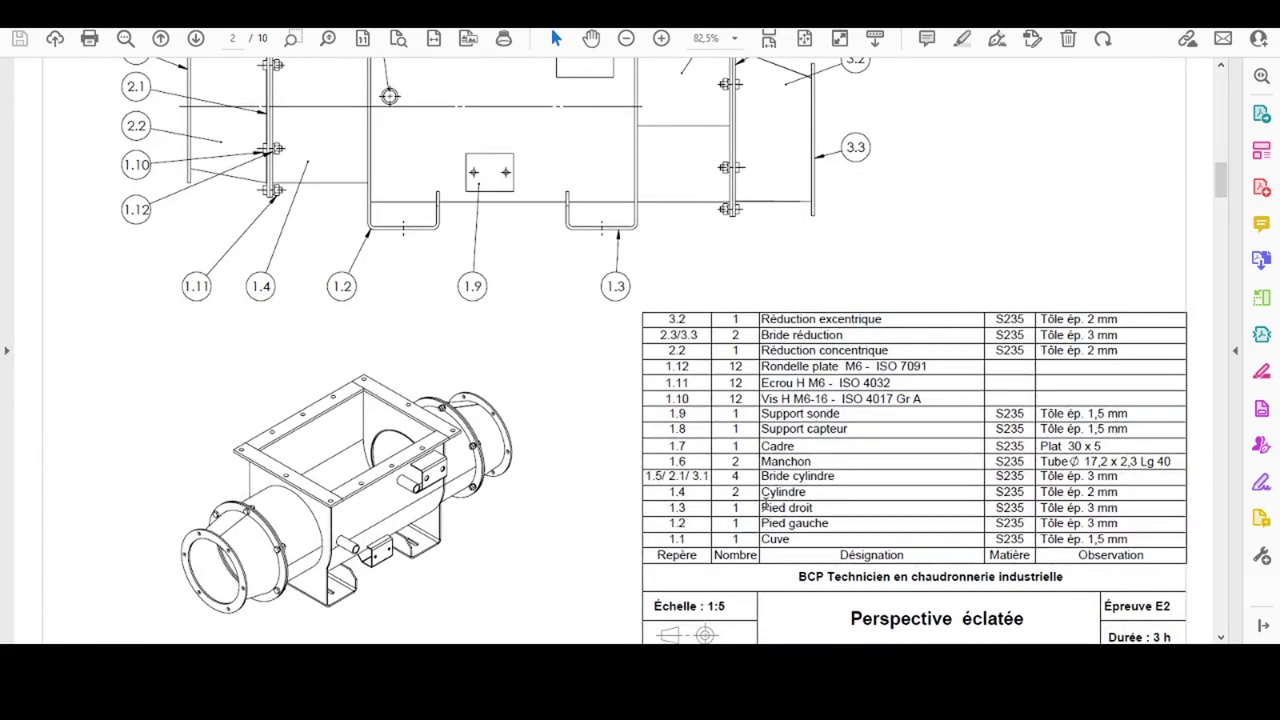
{"action": "scroll", "coordinate": [827, 455], "scroll_direction": "up", "scroll_amount": 1, "text": "ctrl"}
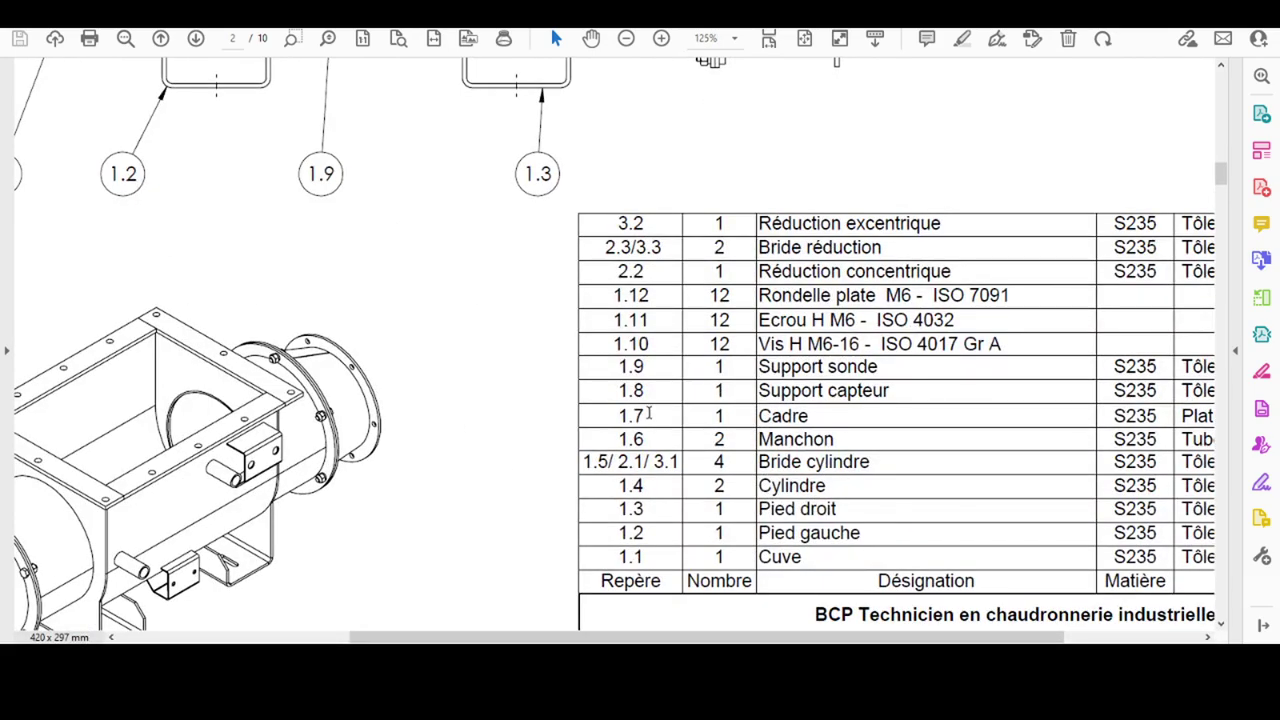
{"action": "left_click_drag", "start_coordinate": [727, 414], "coordinate": [716, 413]}
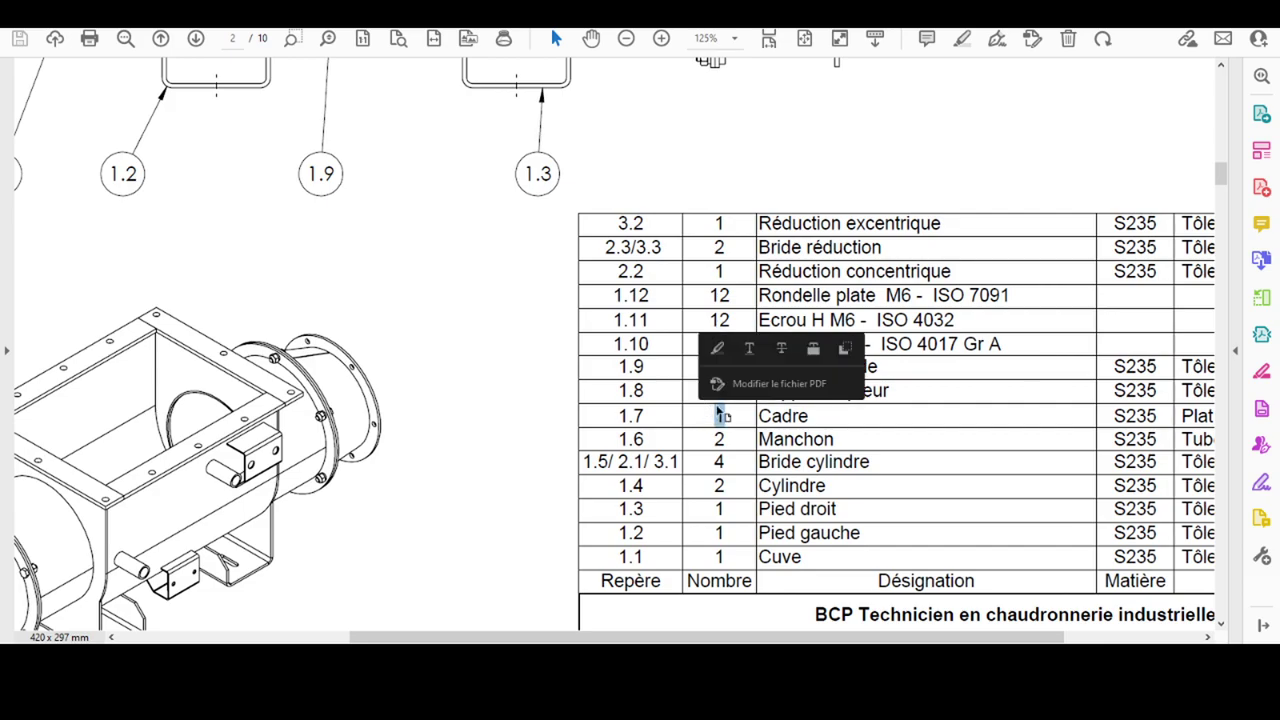
{"action": "scroll", "coordinate": [735, 404], "scroll_direction": "down", "scroll_amount": 1}
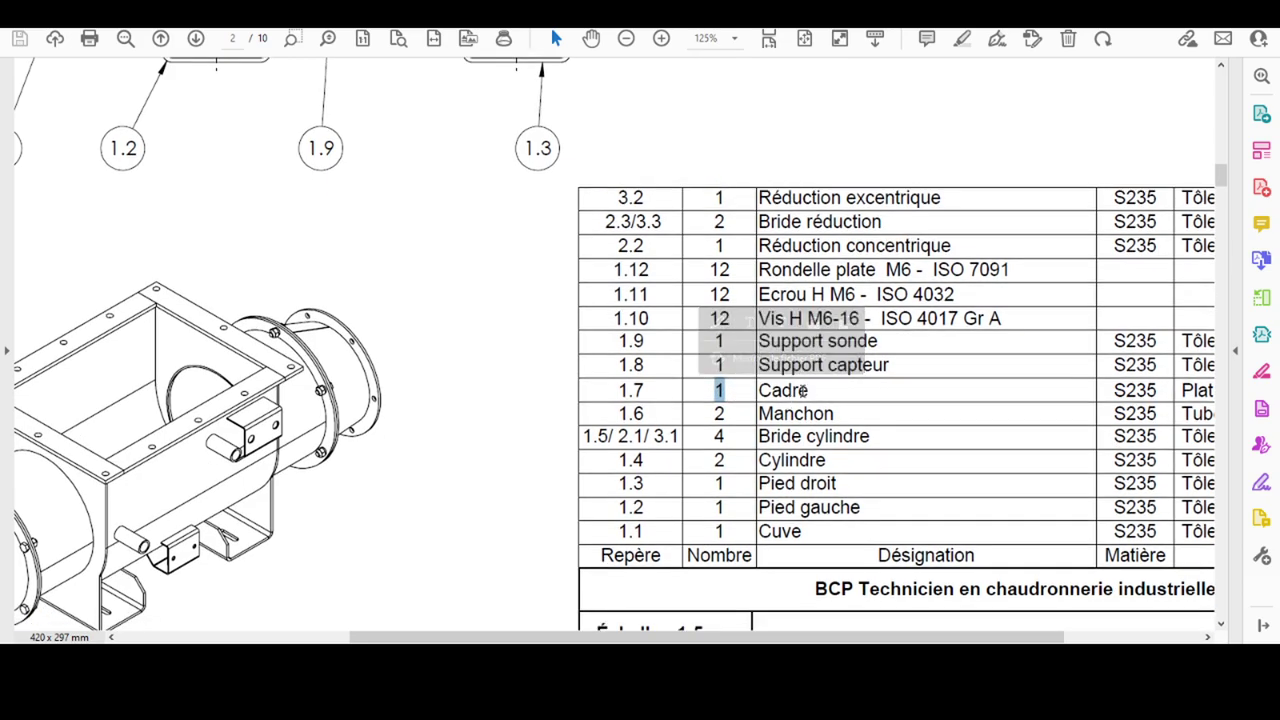
{"action": "scroll", "coordinate": [803, 390], "scroll_direction": "down", "scroll_amount": 1, "text": "ctrl"}
{"action": "scroll", "coordinate": [760, 392], "scroll_direction": "down", "scroll_amount": 1, "text": "ctrl"}
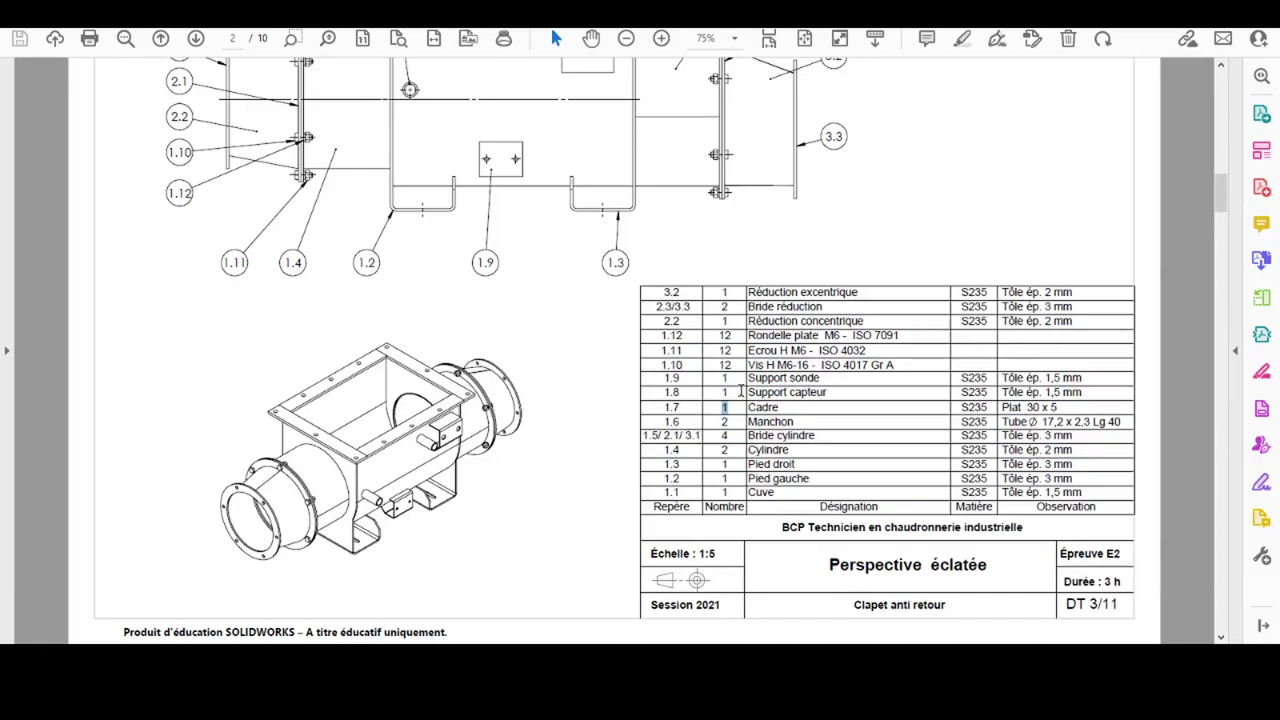
Rename the Onshape 'Assembly 1' tab to 'Clapet'.
{"action": "left_click", "coordinate": [646, 638]}
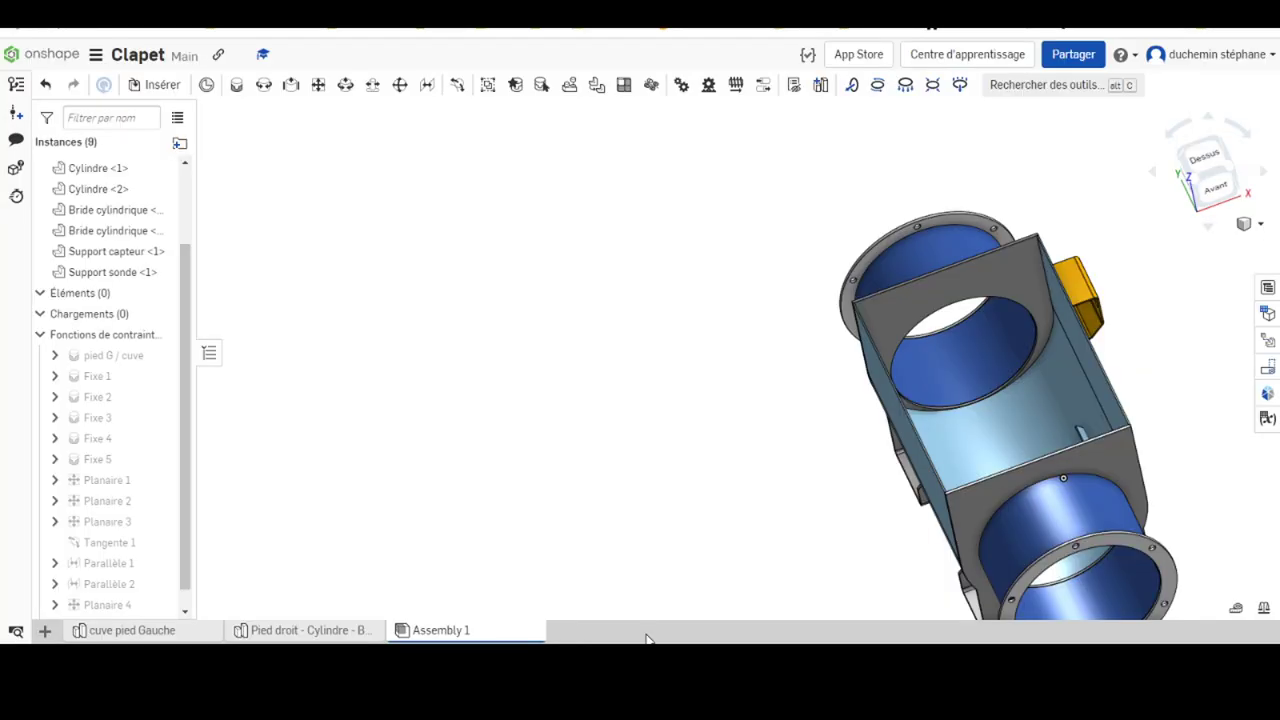
{"action": "mouse_move", "coordinate": [727, 430]}
{"action": "right_mouse_down"}
{"action": "mouse_move", "coordinate": [882, 326]}
{"action": "mouse_move", "coordinate": [844, 366]}
{"action": "mouse_move", "coordinate": [816, 362]}
{"action": "right_mouse_up"}
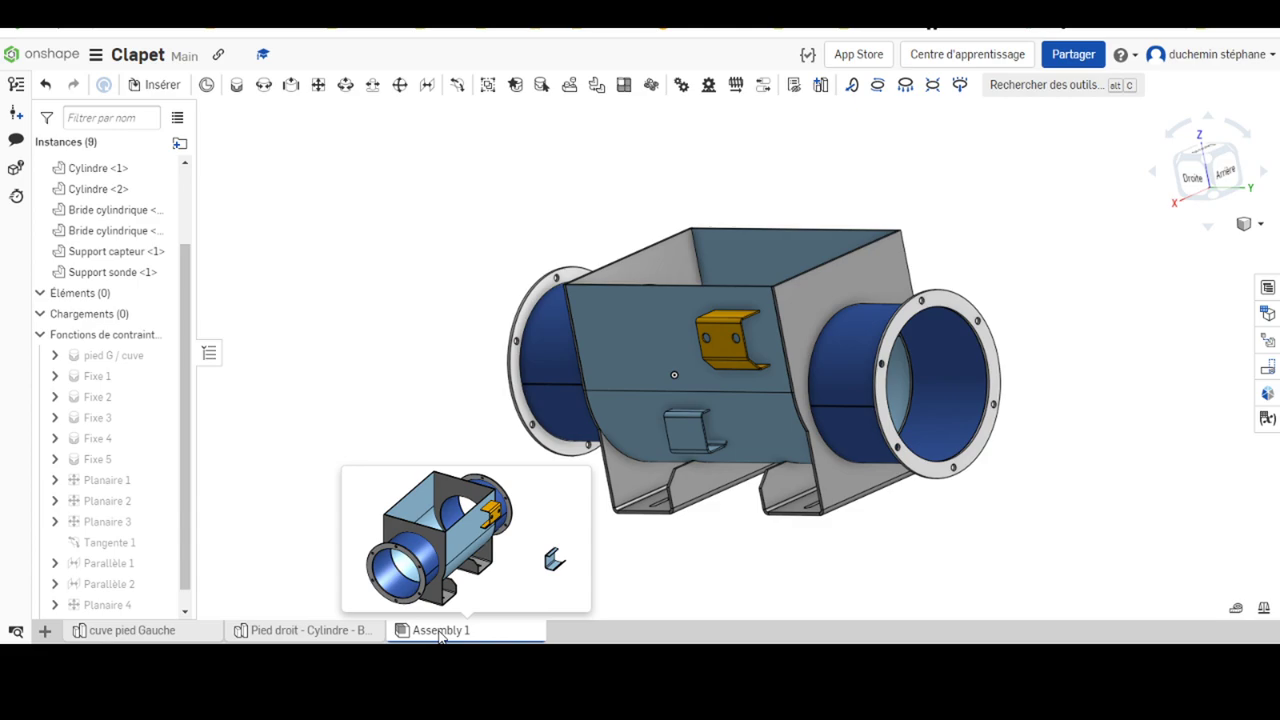
{"action": "right_click", "coordinate": [440, 634]}
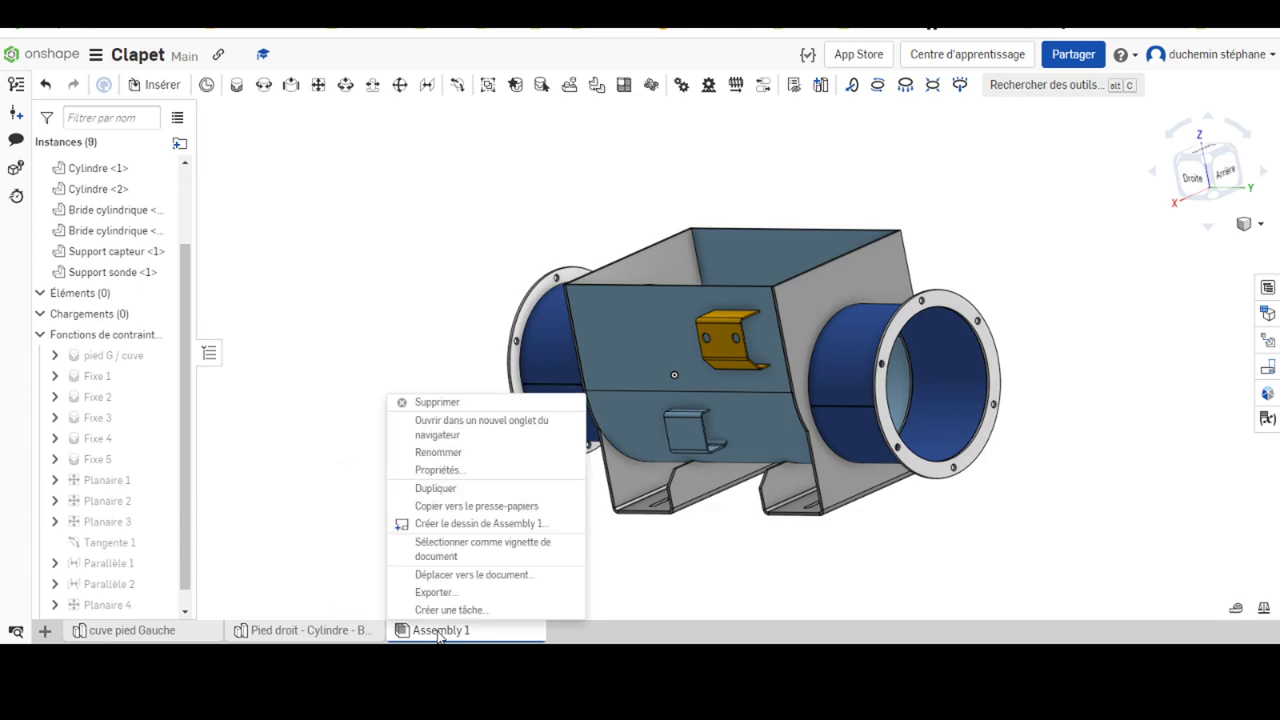
{"action": "left_click", "coordinate": [438, 453]}
{"action": "type", "text": "Clapet"}
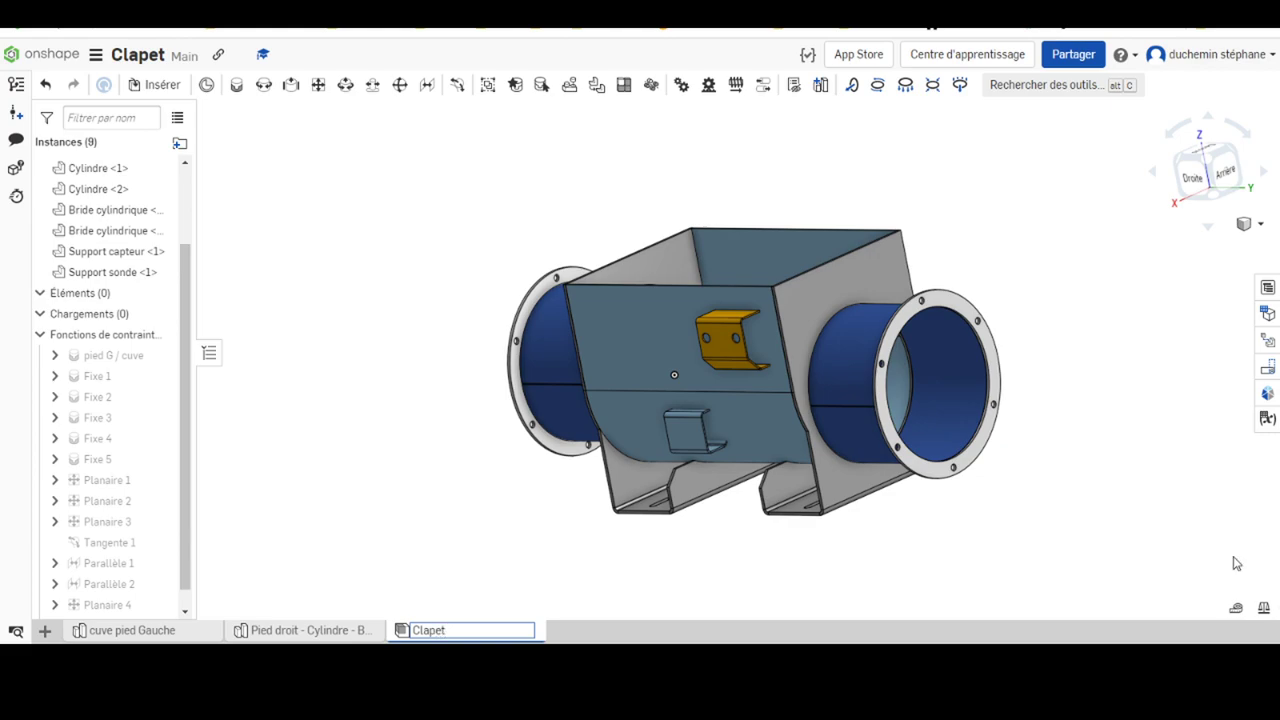
{"action": "key", "text": "Return"}
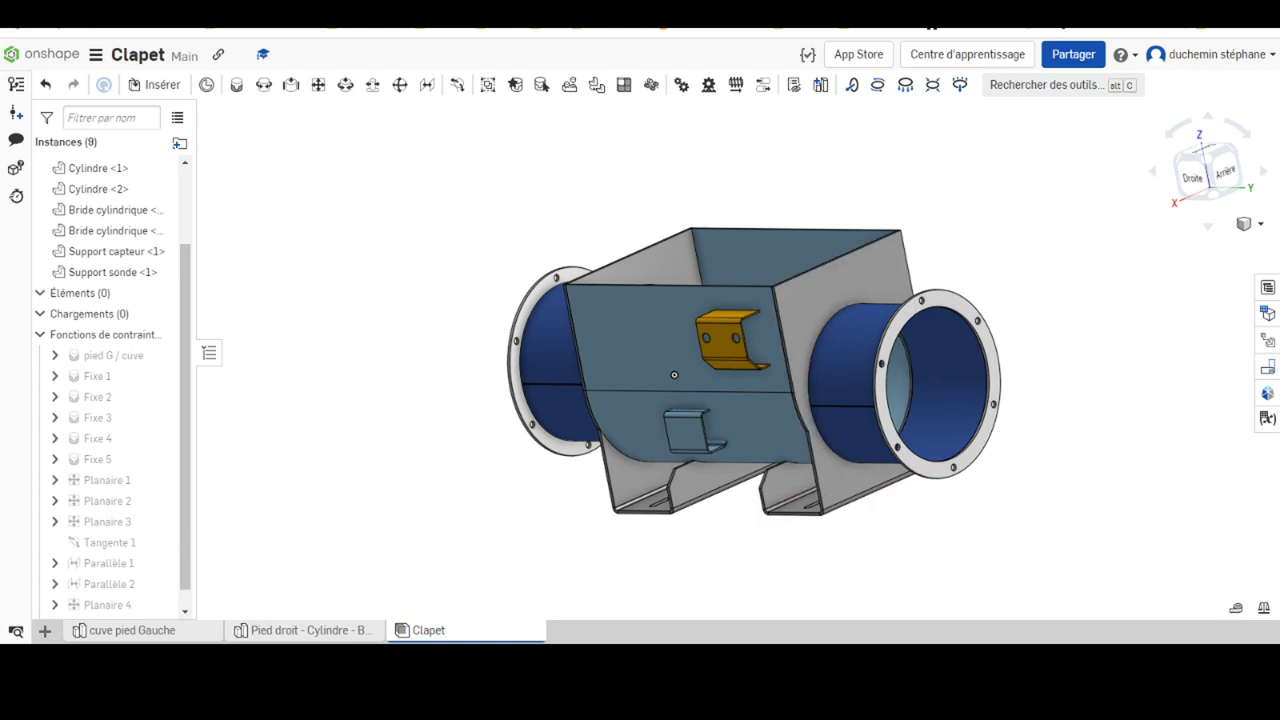
{"action": "left_click", "coordinate": [44, 630]}
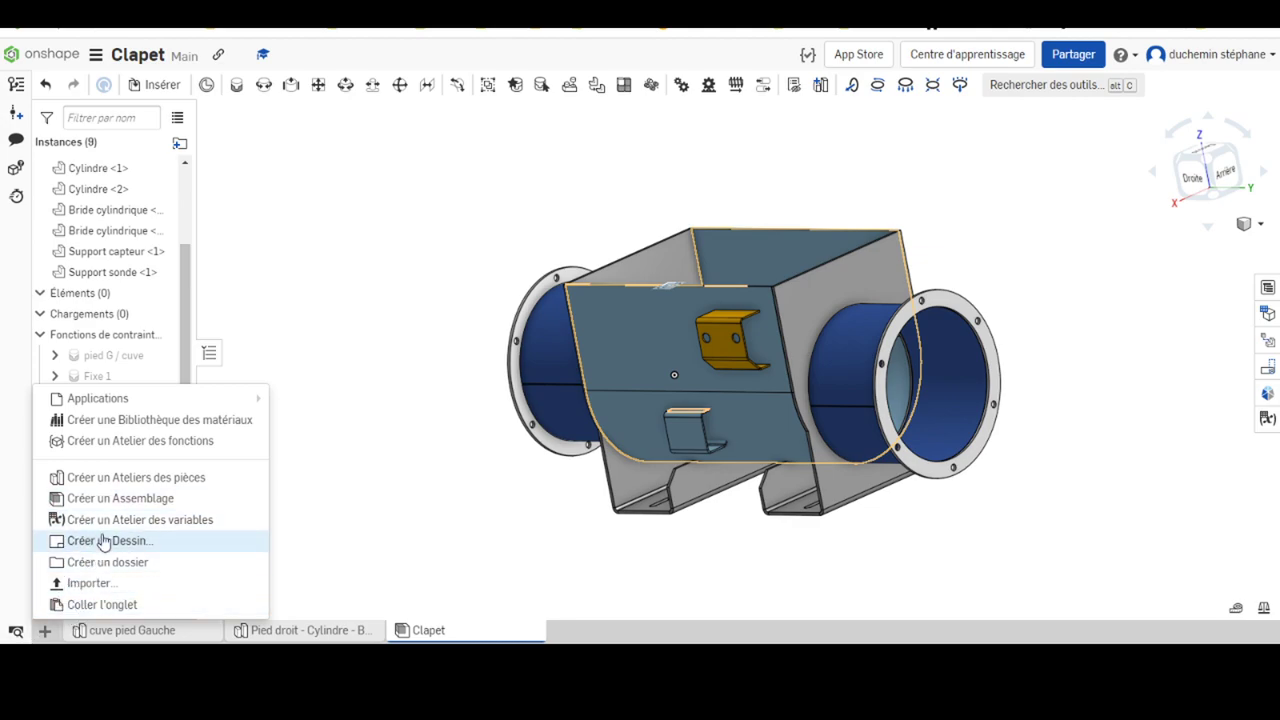
Create a new empty assembly and name its tab 'Cadre'.
{"action": "left_click", "coordinate": [110, 498]}
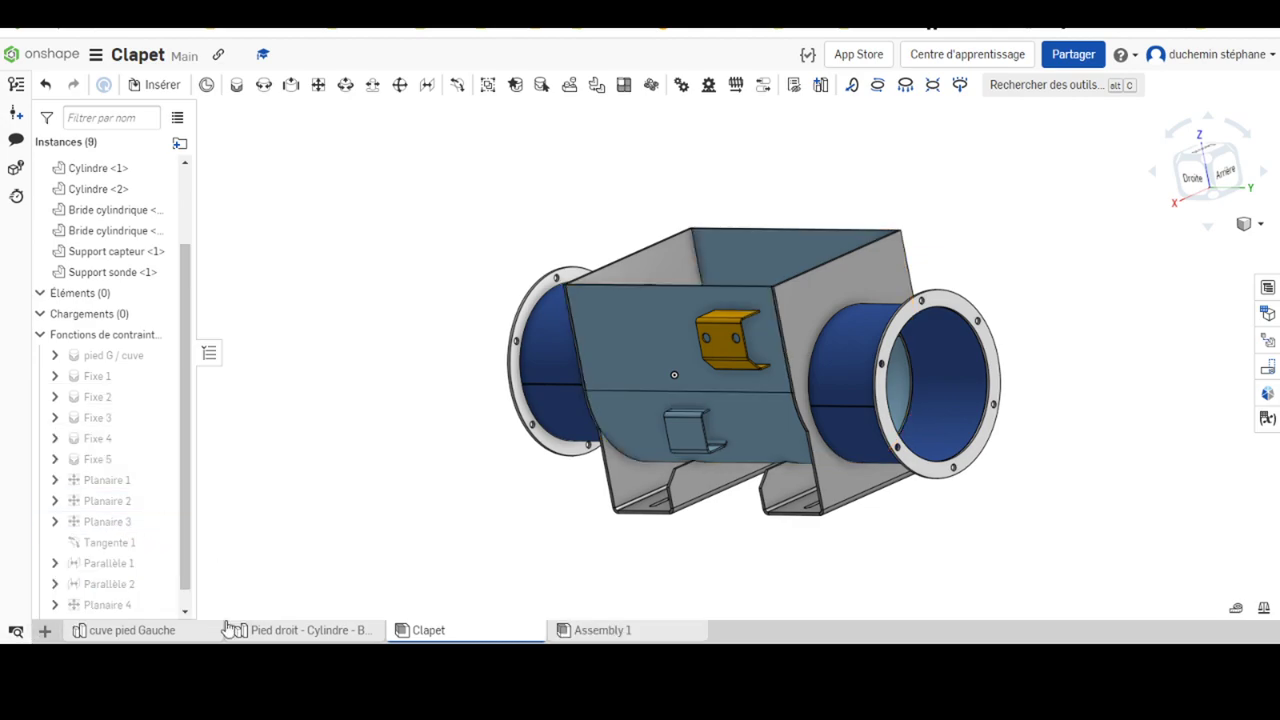
{"action": "right_click", "coordinate": [605, 632]}
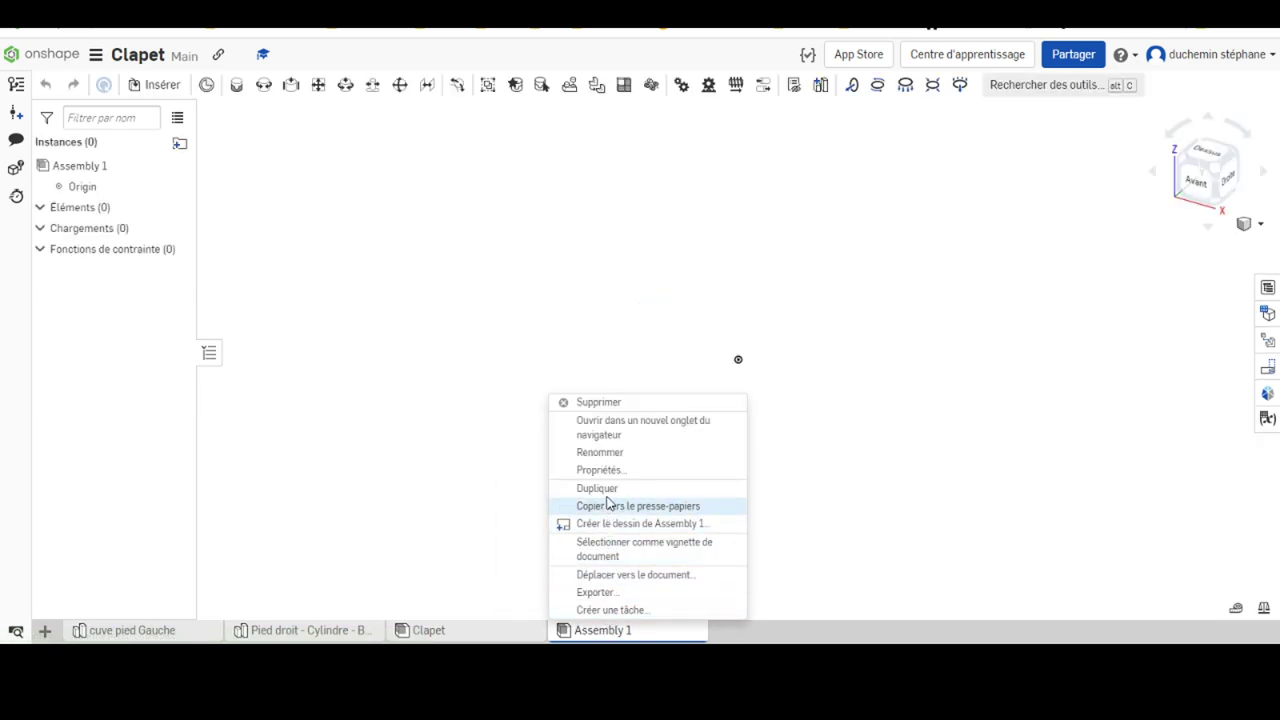
{"action": "left_click", "coordinate": [609, 453]}
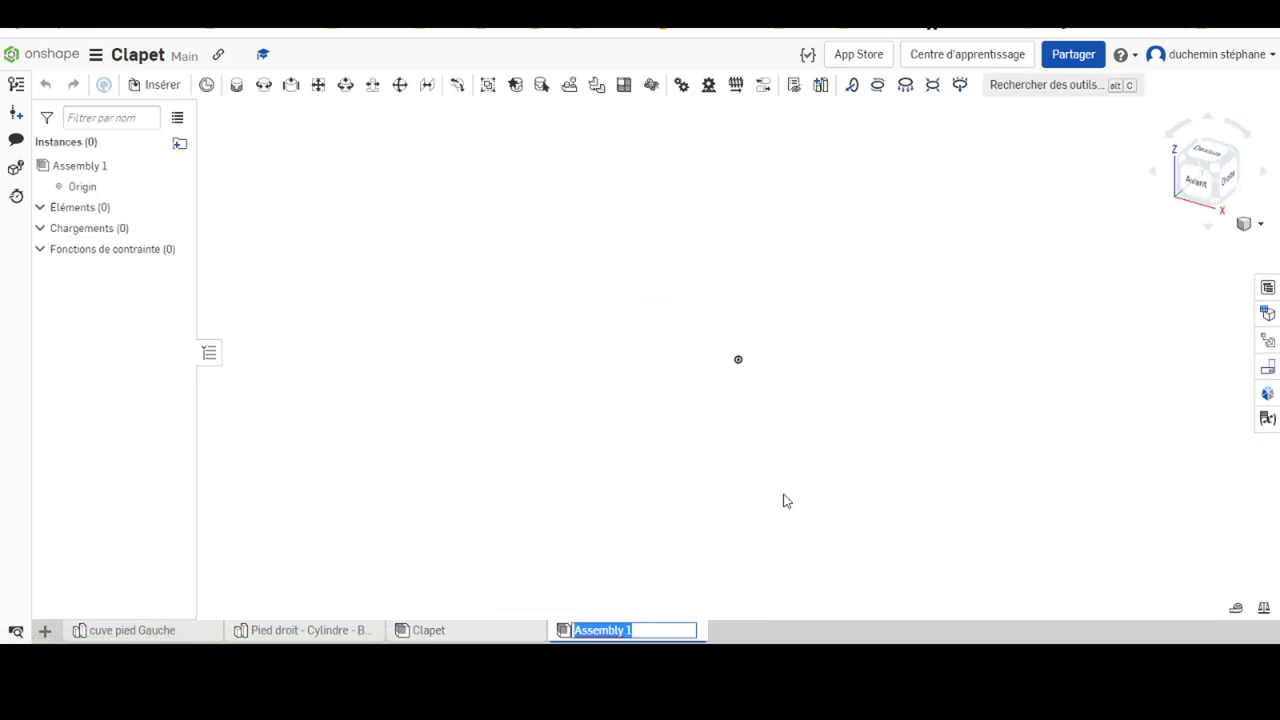
{"action": "type", "text": "Cadre"}
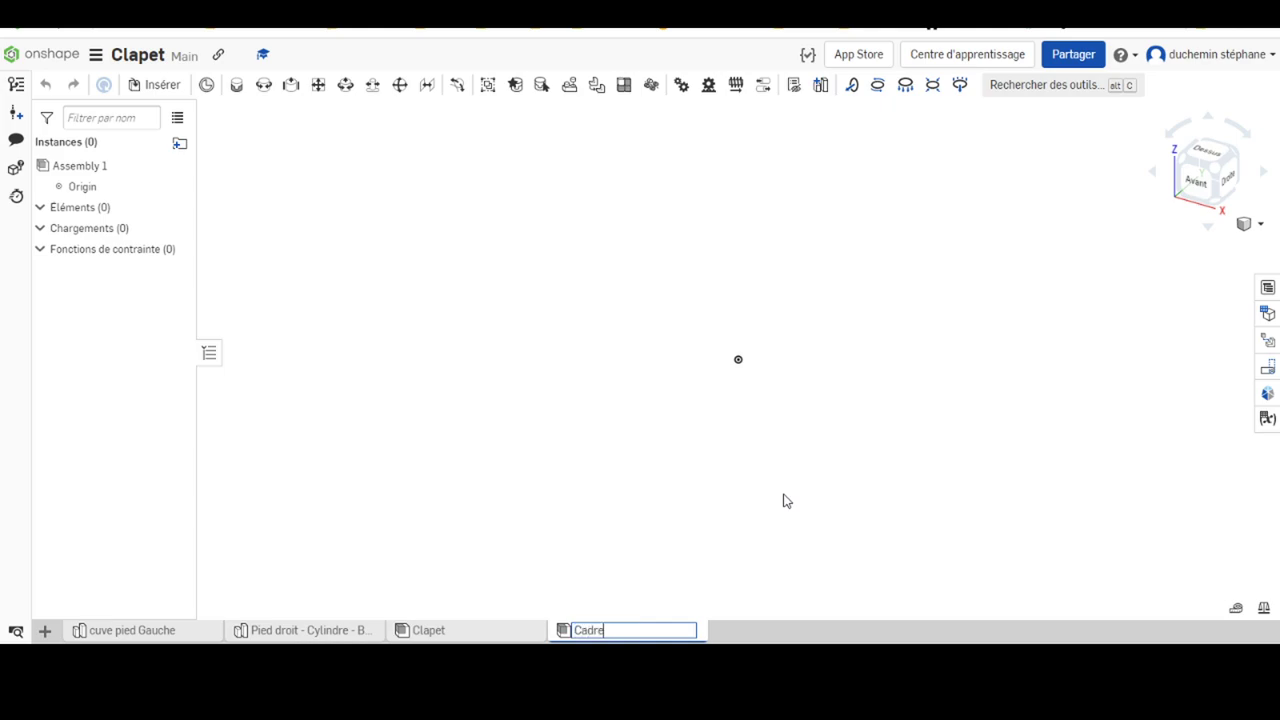
{"action": "key", "text": "Return"}
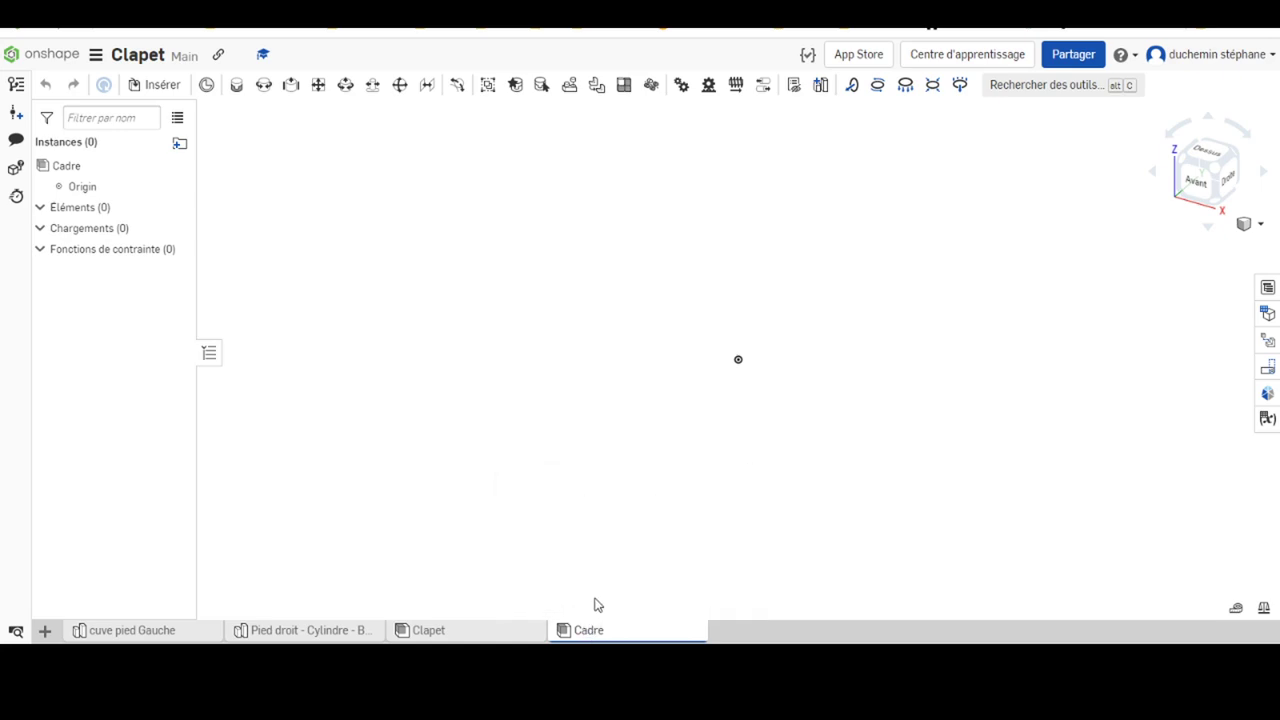
{"action": "left_click", "coordinate": [152, 86]}
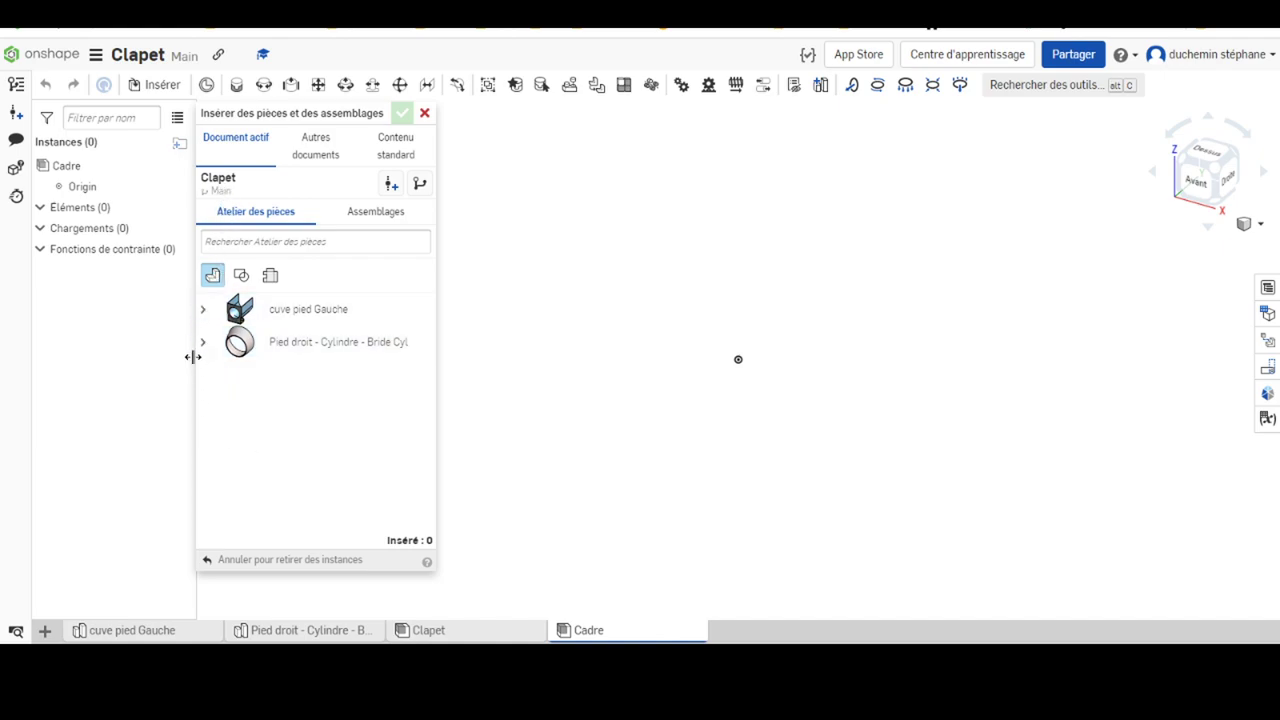
Insert two Longeron cadre and two Traverse cadre parts from the Pied droit studio.
{"action": "left_click", "coordinate": [202, 342]}
{"action": "scroll", "coordinate": [300, 480], "scroll_direction": "down", "scroll_amount": 3}
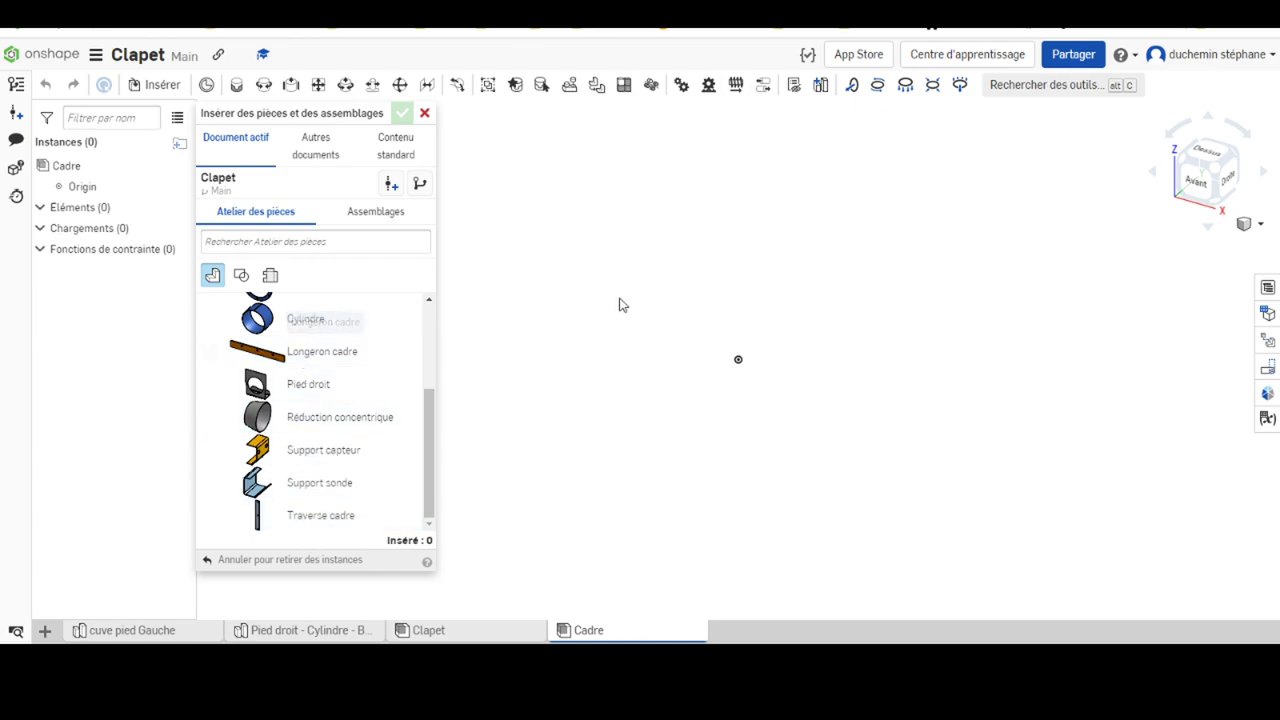
{"action": "left_click", "coordinate": [298, 360]}
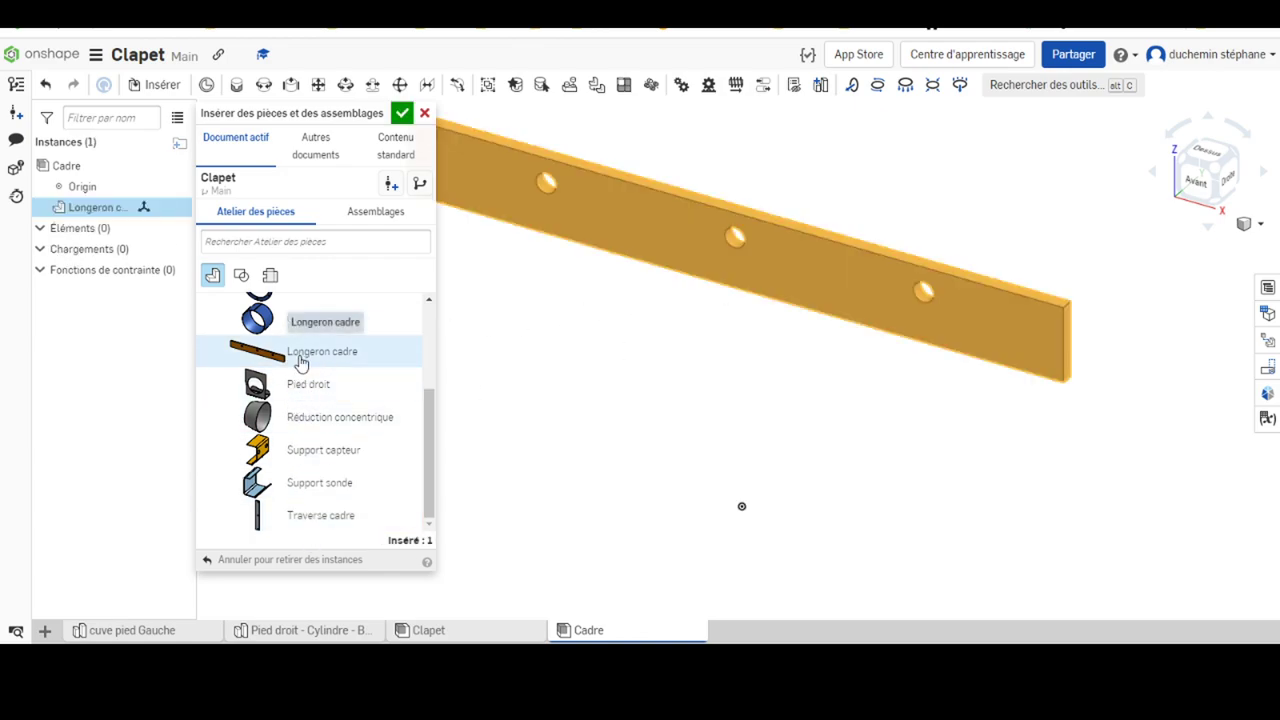
{"action": "left_click", "coordinate": [300, 360]}
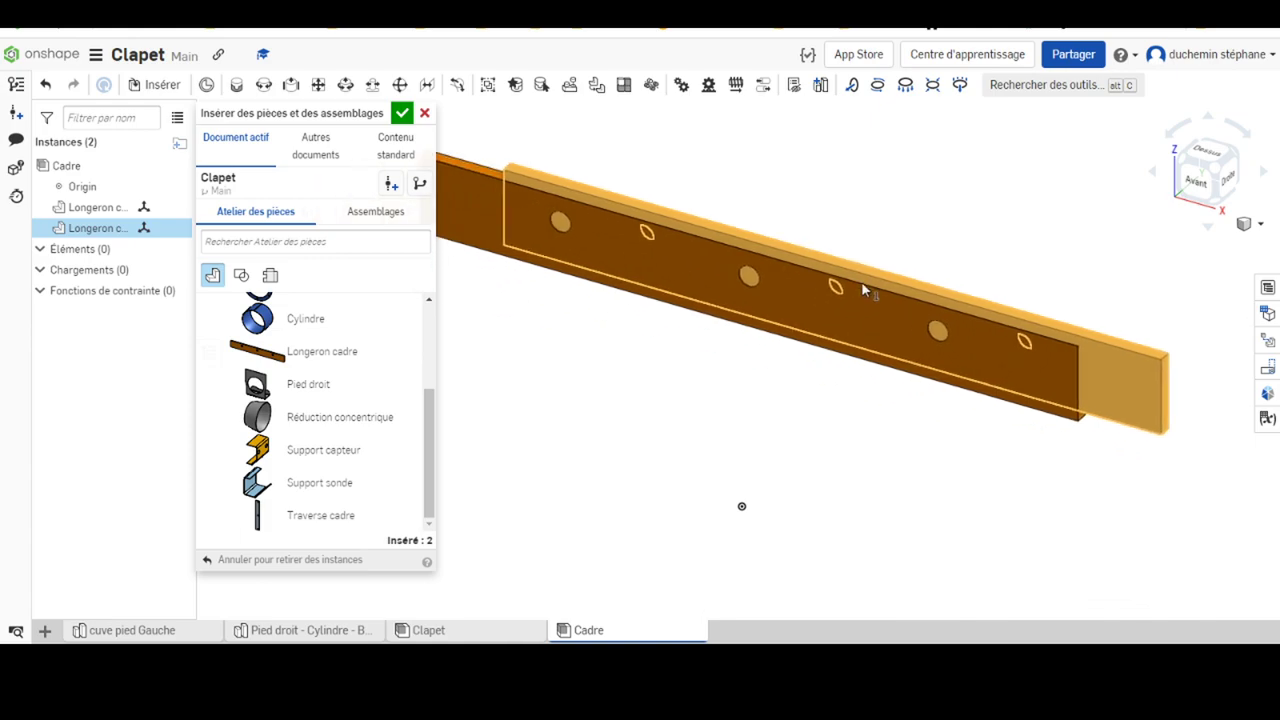
{"action": "left_click", "coordinate": [861, 281]}
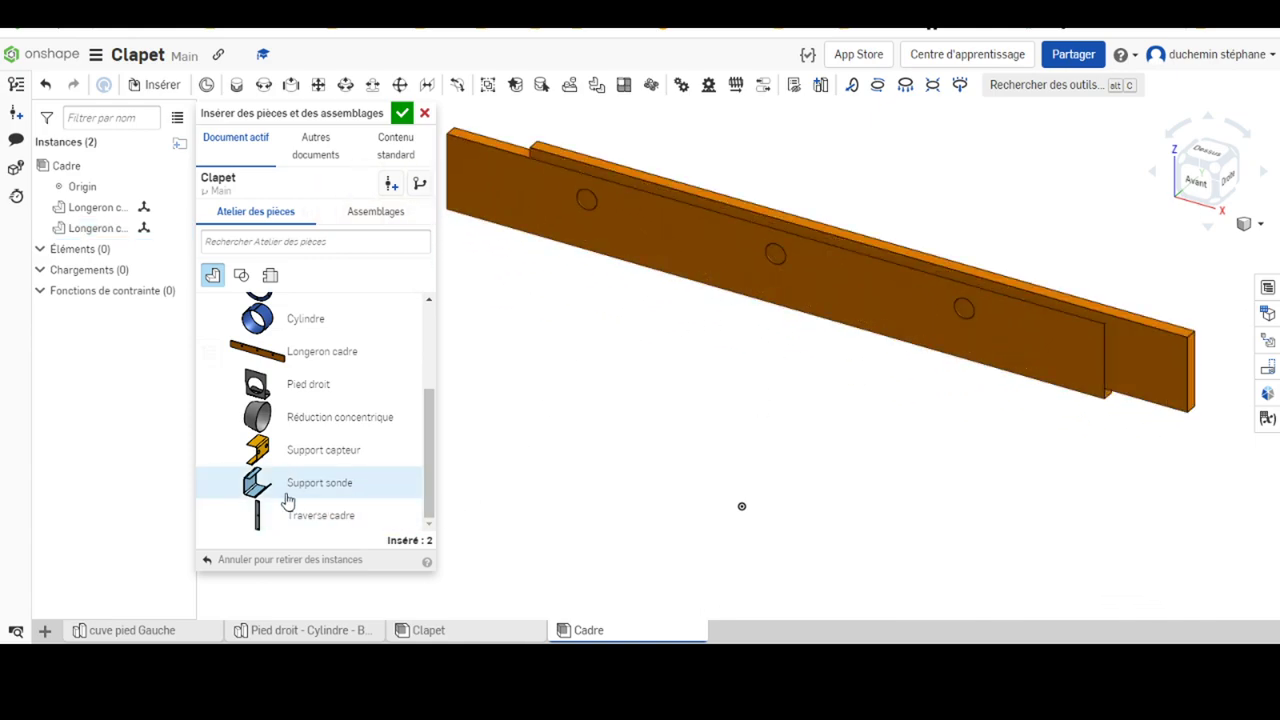
{"action": "left_click", "coordinate": [310, 518]}
{"action": "left_click", "coordinate": [310, 518]}
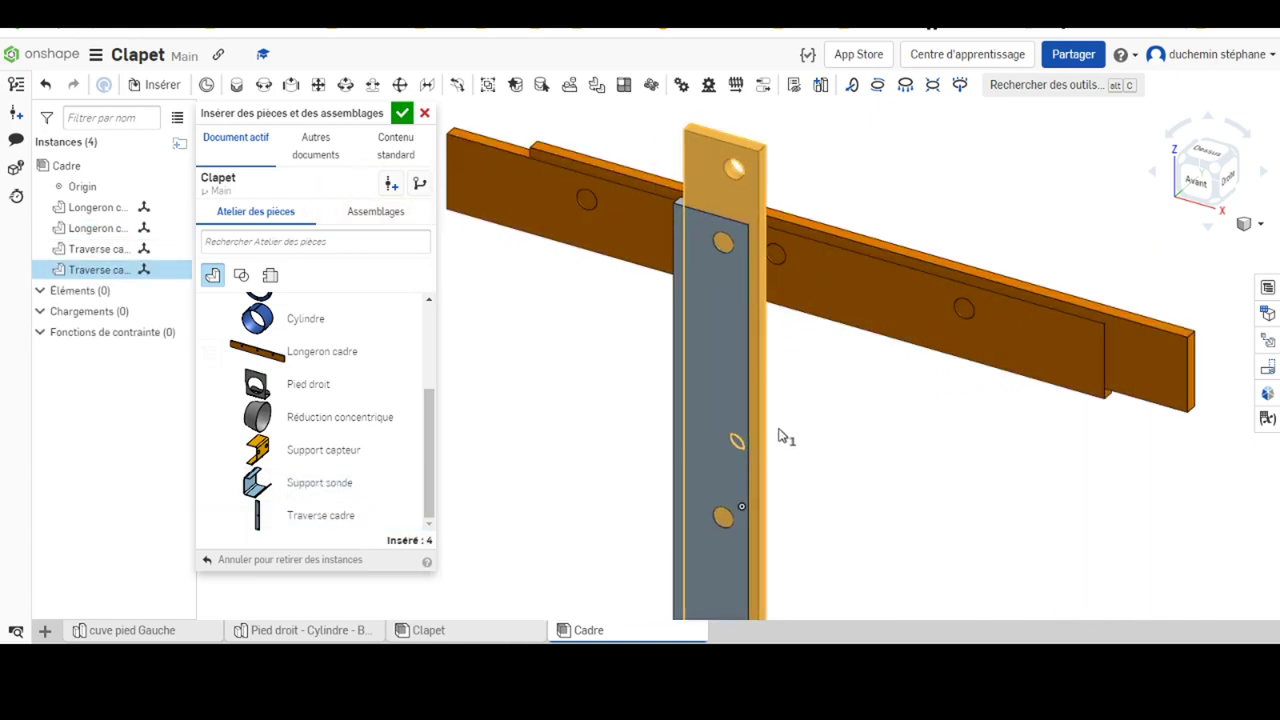
Drag one Longeron cadre well below the other to spread the parts apart.
{"action": "right_click", "coordinate": [760, 375]}
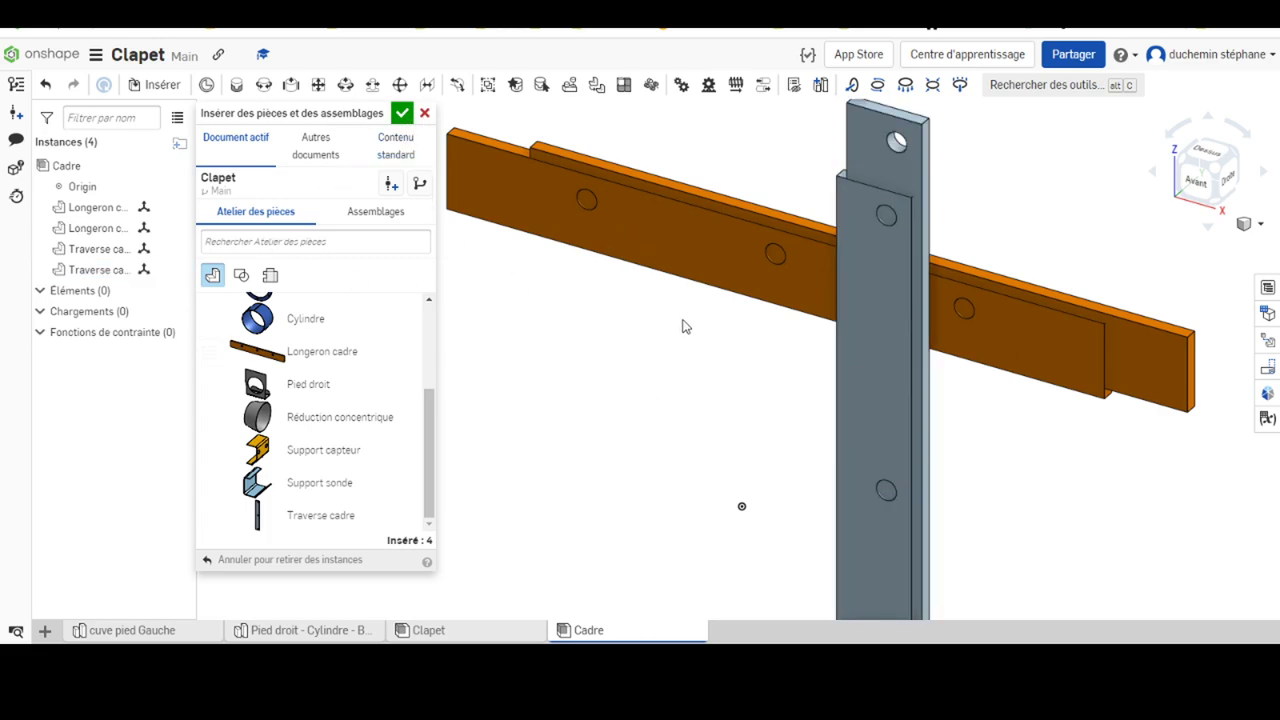
{"action": "left_click_drag", "start_coordinate": [613, 238], "coordinate": [608, 382]}
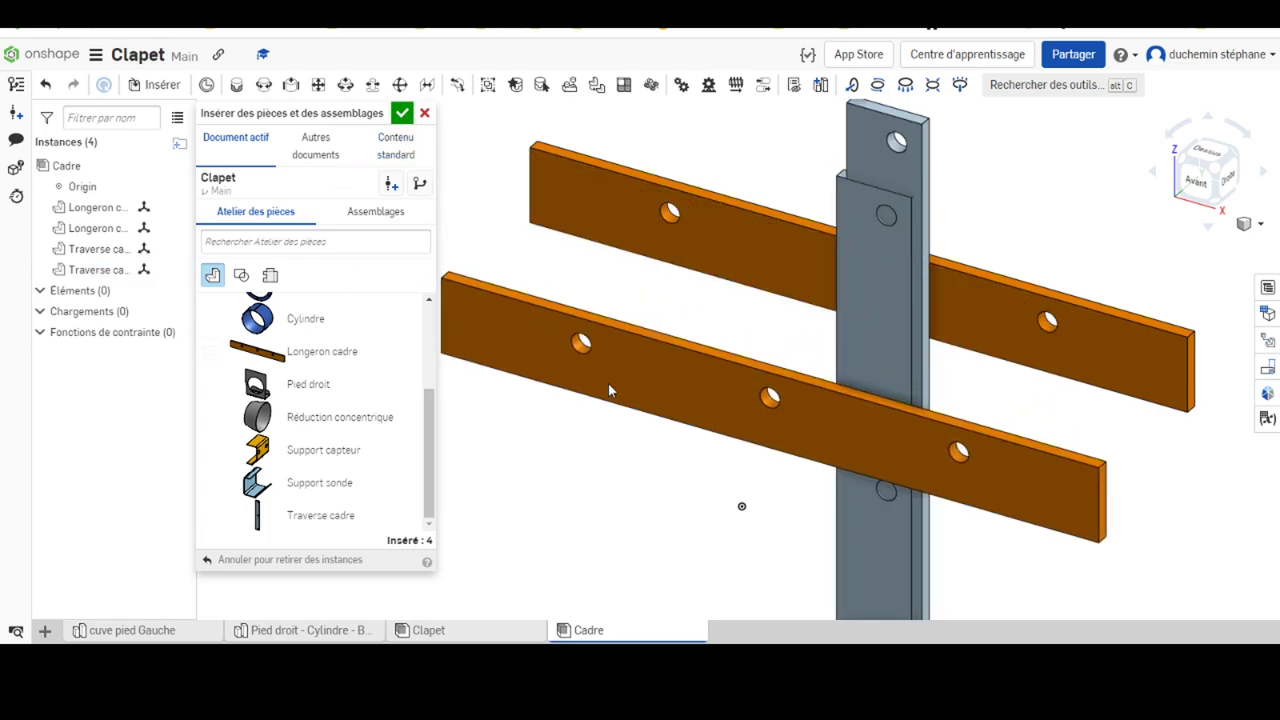
{"action": "left_click", "coordinate": [401, 113]}
{"action": "left_click_drag", "start_coordinate": [683, 401], "coordinate": [636, 615]}
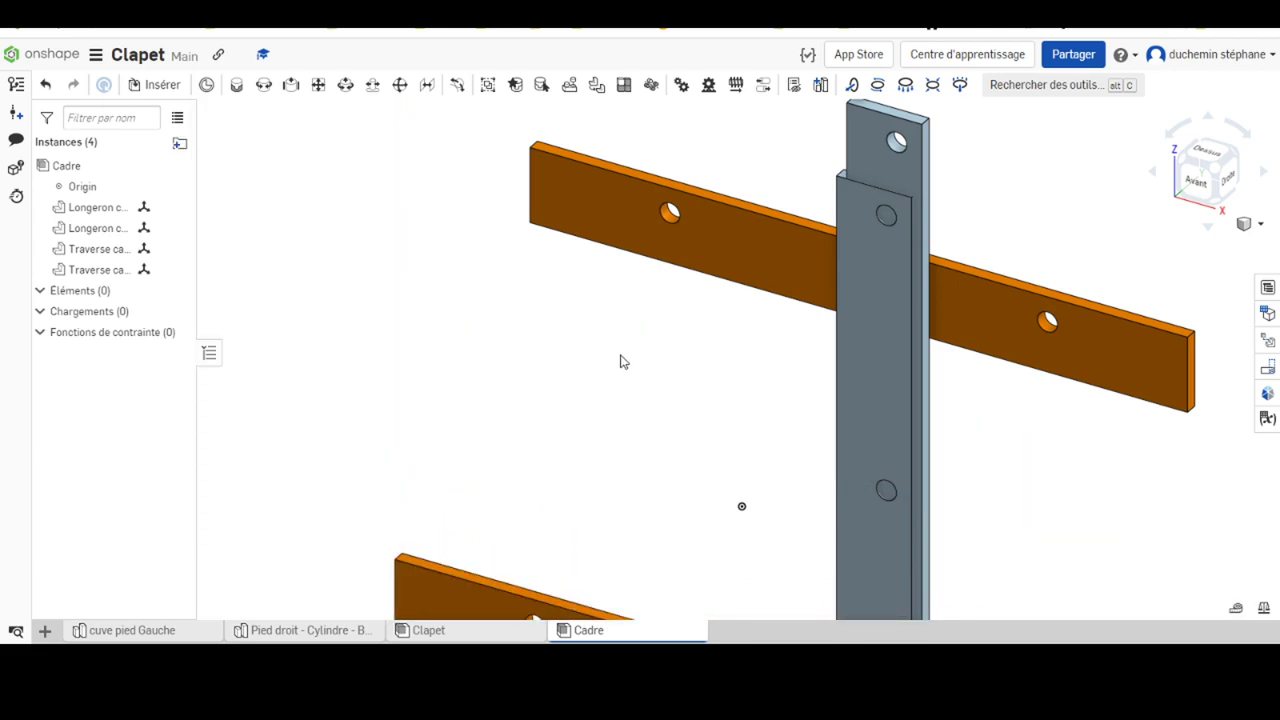
Fix Longeron cadre <1> in place and move the left orange bar beside the grey bar.
{"action": "scroll", "coordinate": [700, 282], "scroll_direction": "up", "scroll_amount": 2}
{"action": "scroll", "coordinate": [730, 300], "scroll_direction": "down", "scroll_amount": 10}
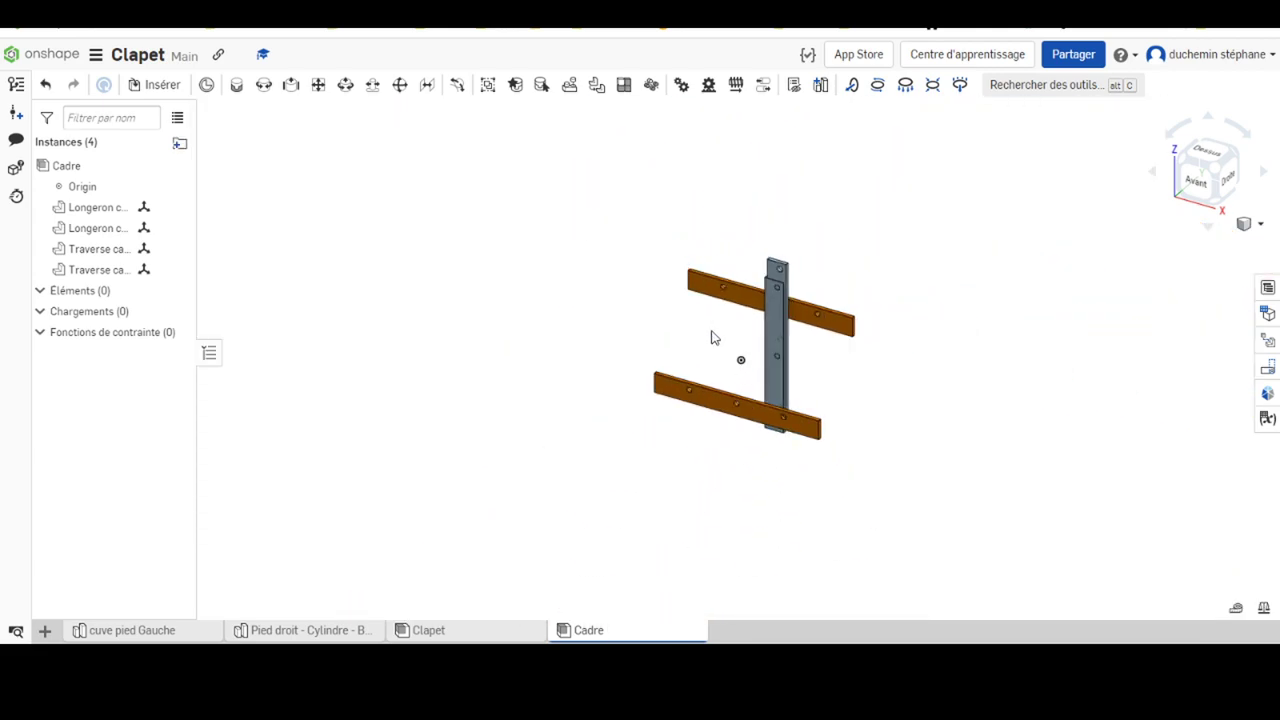
{"action": "mouse_move", "coordinate": [711, 337]}
{"action": "right_mouse_down"}
{"action": "mouse_move", "coordinate": [713, 227]}
{"action": "mouse_move", "coordinate": [537, 294]}
{"action": "right_mouse_up"}
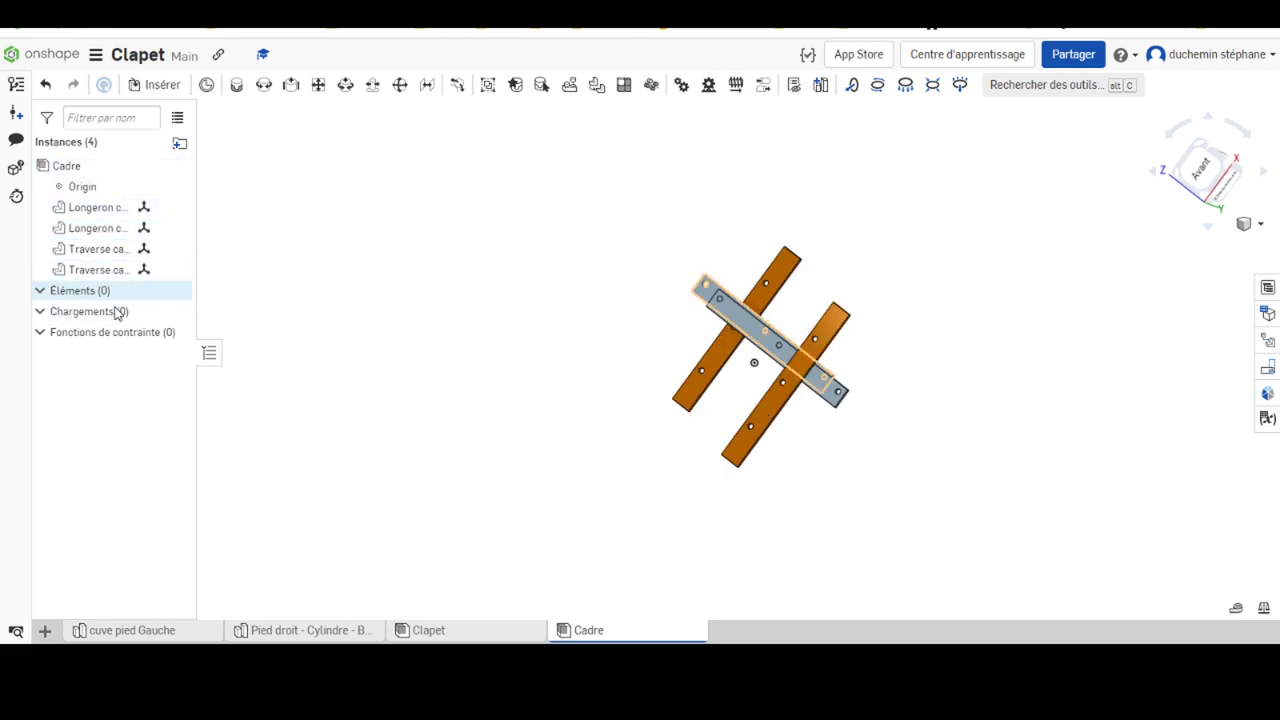
{"action": "left_click", "coordinate": [107, 210]}
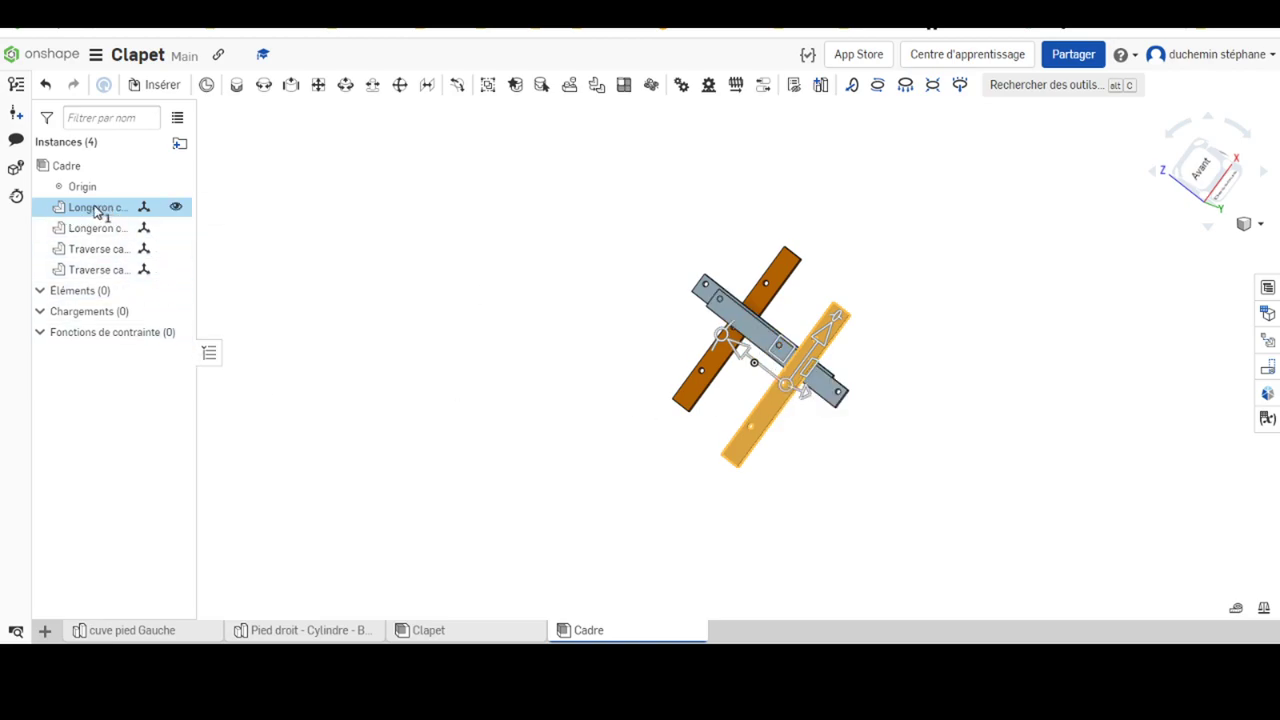
{"action": "right_click", "coordinate": [101, 210]}
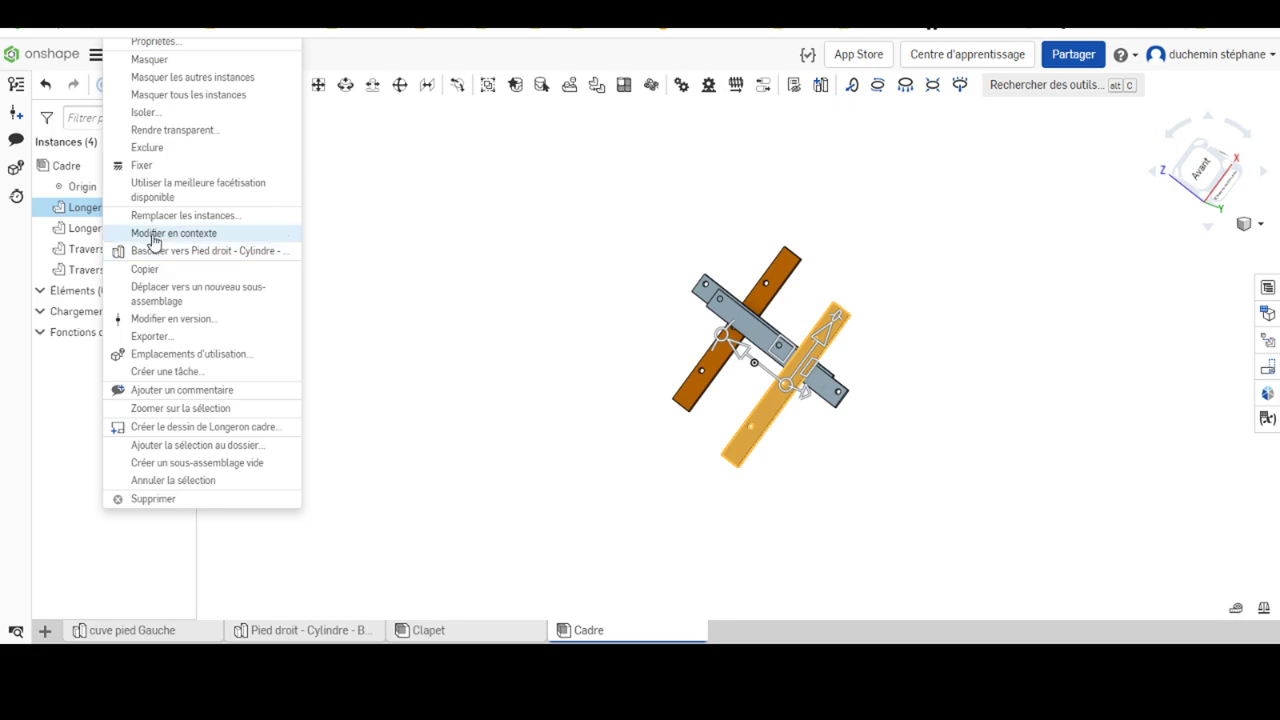
{"action": "left_click", "coordinate": [141, 166]}
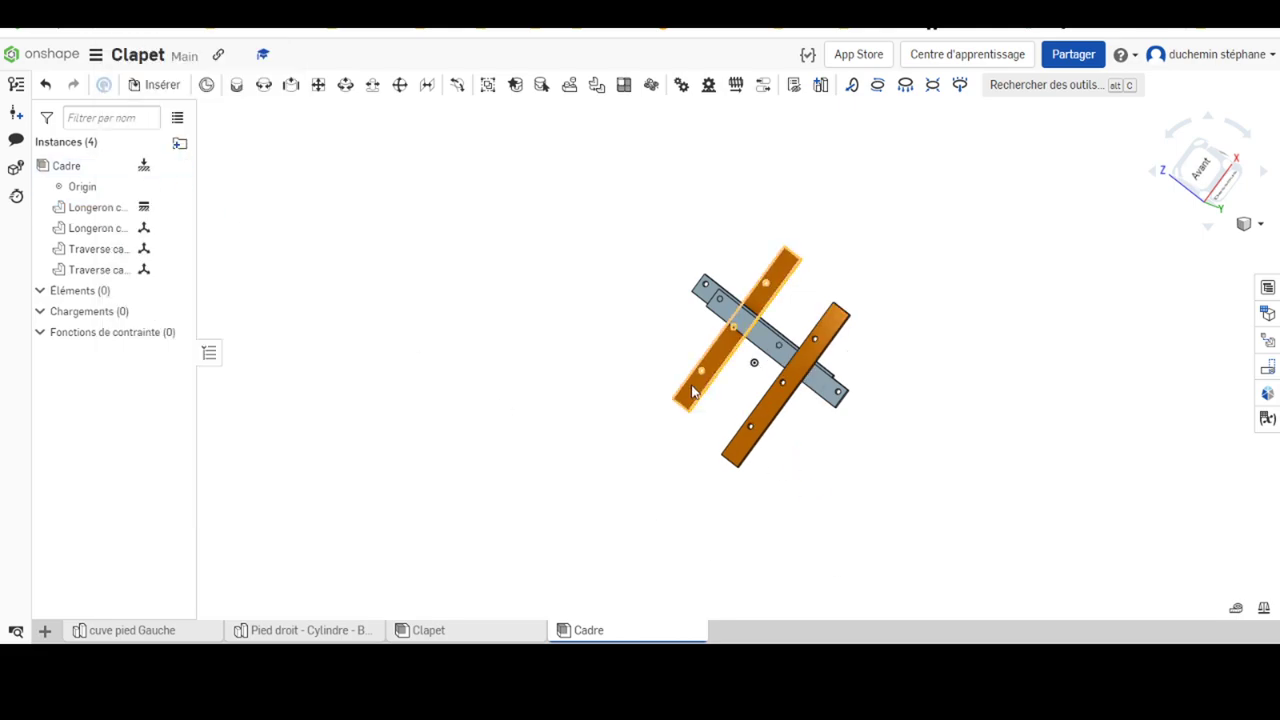
{"action": "left_click_drag", "start_coordinate": [705, 370], "coordinate": [669, 388]}
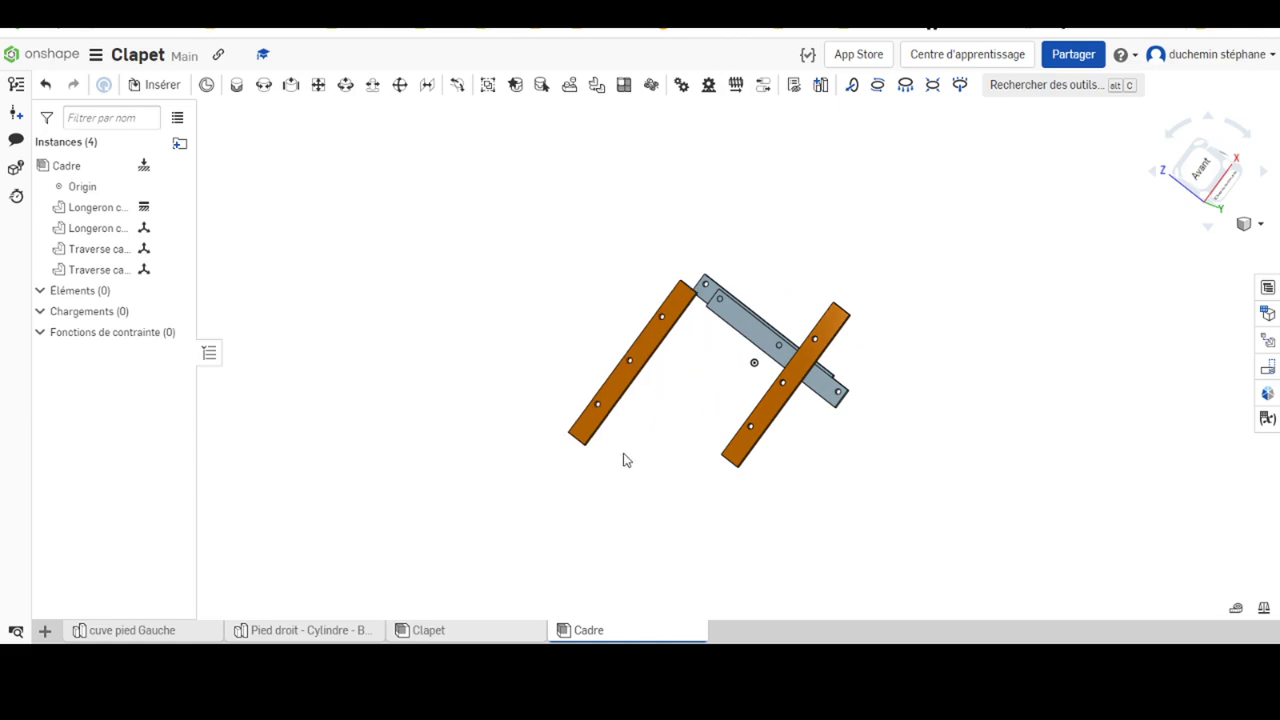
View page 5's Cadre Rep. 1.7 drawing with the Traverse and Longeron bar dimensions.
{"action": "key", "text": "alt+Tab"}
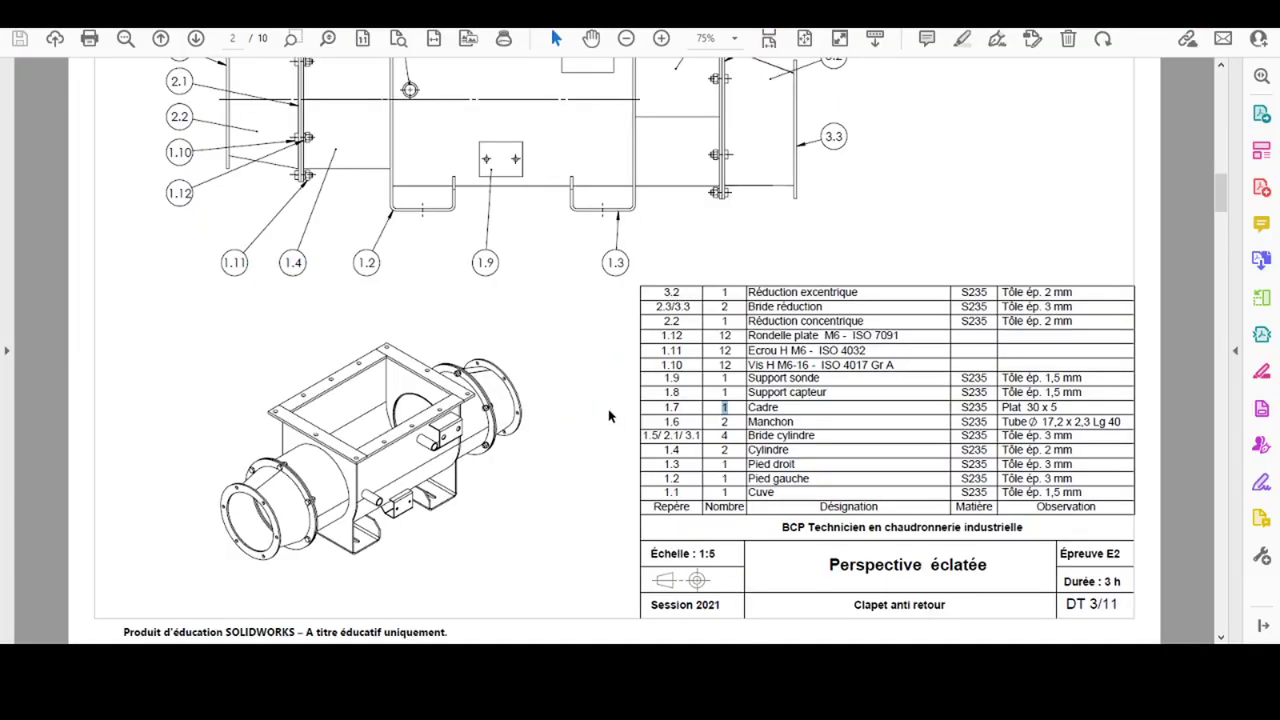
{"action": "mouse_move", "coordinate": [1221, 193]}
{"action": "left_mouse_down"}
{"action": "mouse_move", "coordinate": [1228, 340]}
{"action": "mouse_move", "coordinate": [1228, 310]}
{"action": "left_mouse_up"}
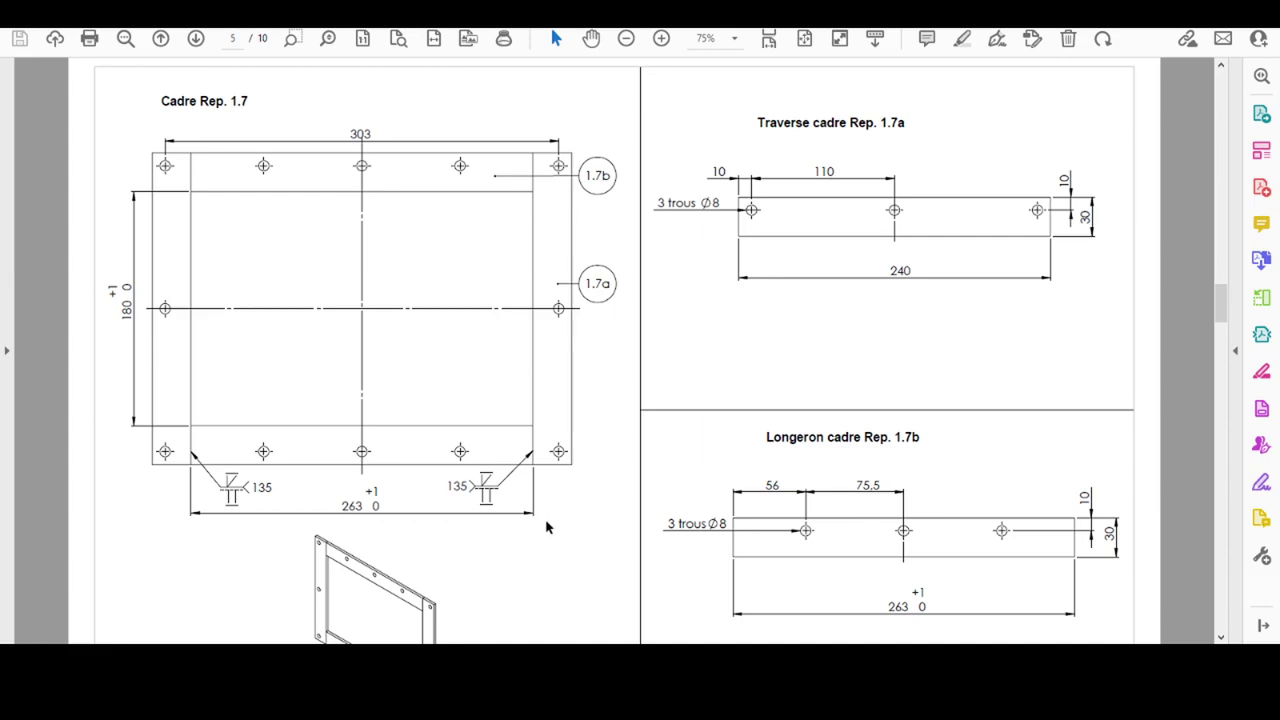
{"action": "scroll", "coordinate": [575, 520], "scroll_direction": "down", "scroll_amount": 2}
{"action": "scroll", "coordinate": [575, 520], "scroll_direction": "up", "scroll_amount": 2}
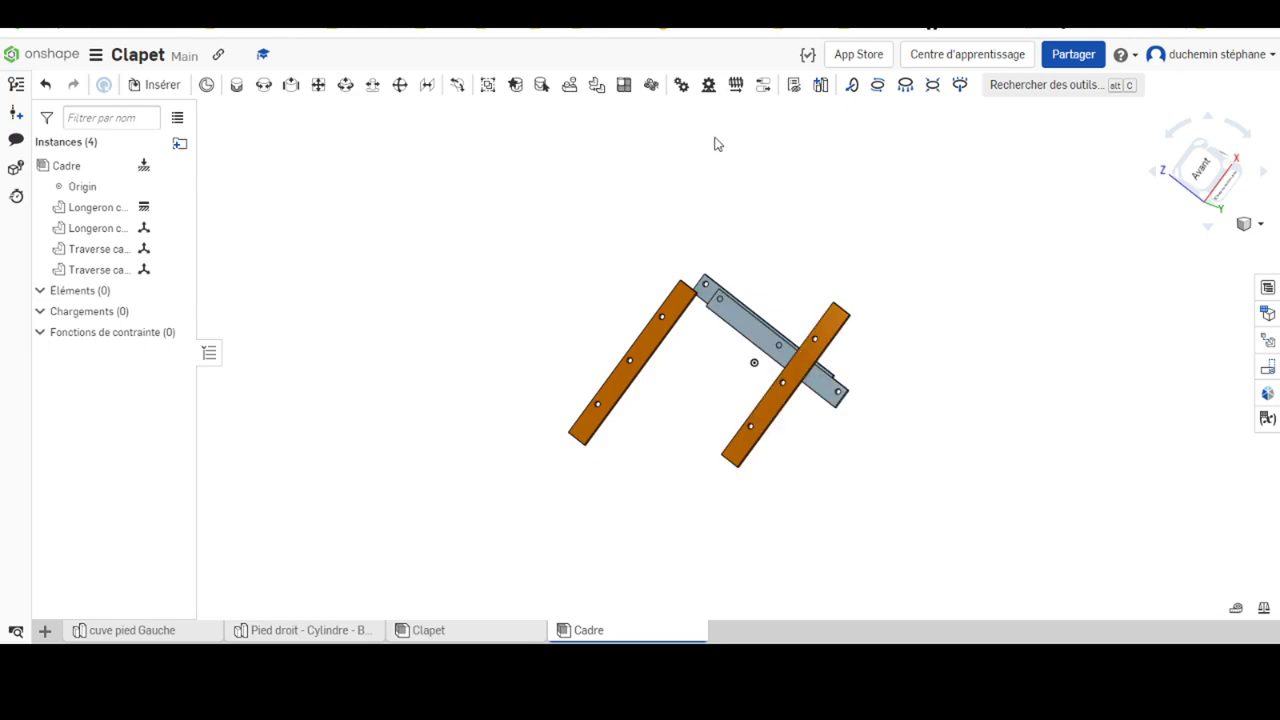
Switch to the front view and recentre the four frame bars.
{"action": "right_click", "coordinate": [768, 425]}
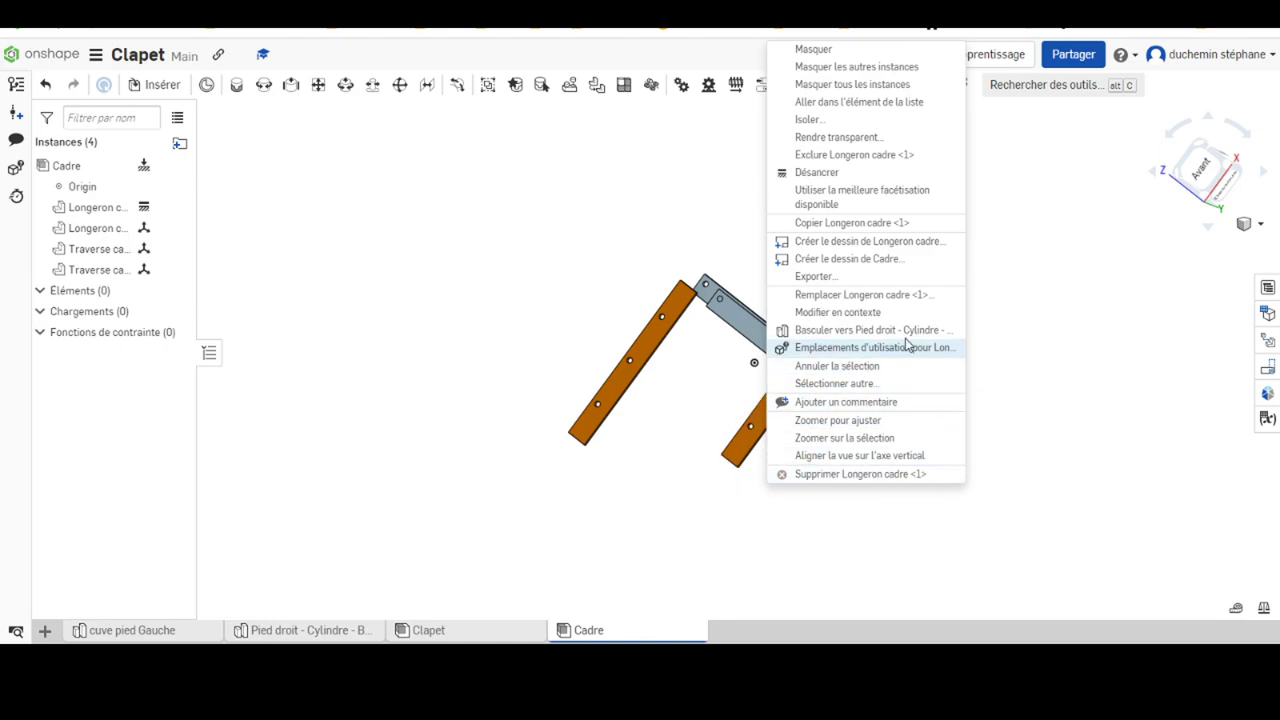
{"action": "left_click", "coordinate": [1024, 372]}
{"action": "scroll", "coordinate": [860, 500], "scroll_direction": "up", "scroll_amount": 3}
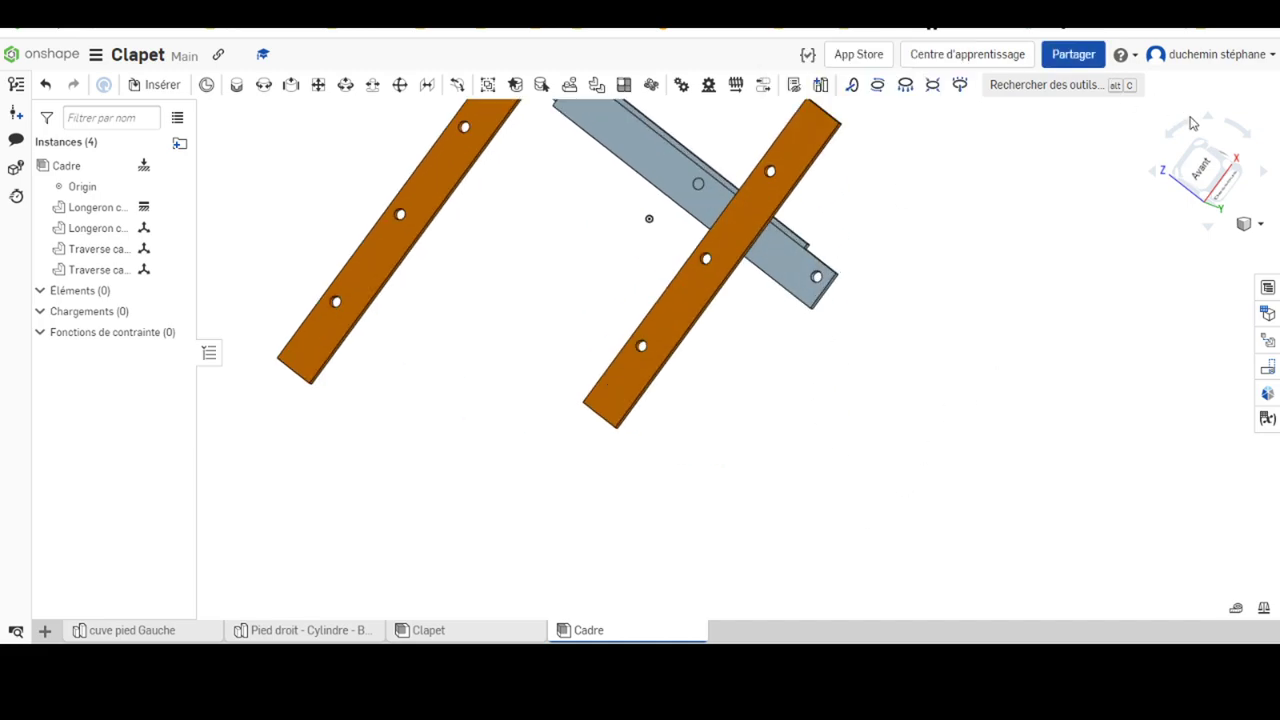
{"action": "left_click", "coordinate": [1198, 172]}
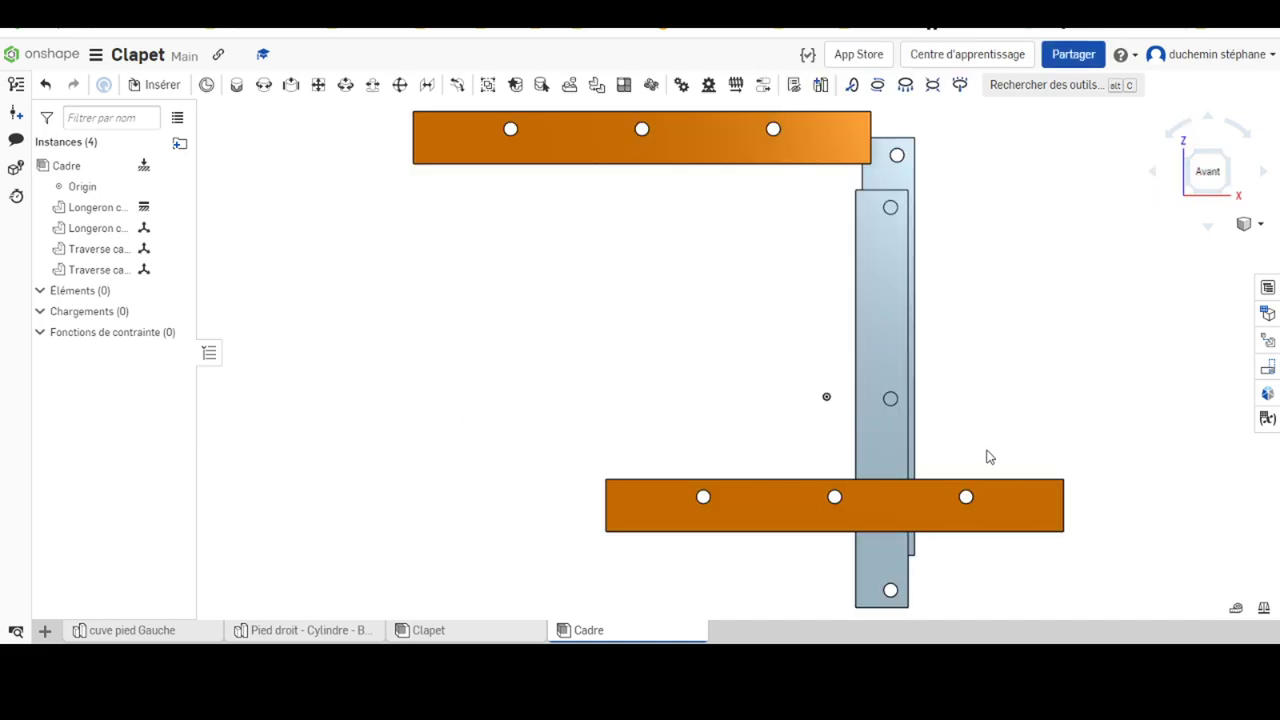
{"action": "mouse_move", "coordinate": [986, 457]}
{"action": "middle_mouse_down"}
{"action": "mouse_move", "coordinate": [843, 291]}
{"action": "mouse_move", "coordinate": [700, 300]}
{"action": "middle_mouse_up"}
{"action": "scroll", "coordinate": [700, 305], "scroll_direction": "down", "scroll_amount": 3}
{"action": "scroll", "coordinate": [685, 318], "scroll_direction": "down", "scroll_amount": 1}
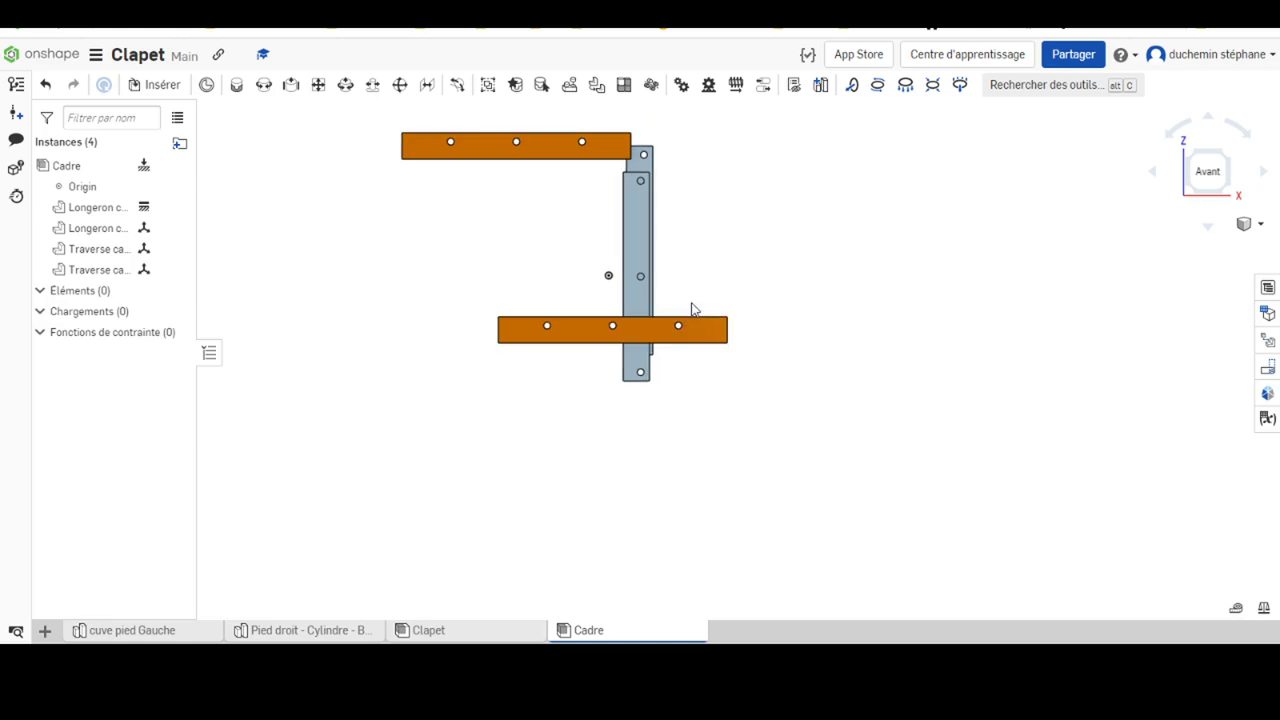
Drag the two grey Traverse bars and an orange Longeron apart into a rough rectangle.
{"action": "mouse_move", "coordinate": [641, 258]}
{"action": "left_mouse_down"}
{"action": "mouse_move", "coordinate": [651, 368]}
{"action": "mouse_move", "coordinate": [811, 451]}
{"action": "mouse_move", "coordinate": [729, 431]}
{"action": "mouse_move", "coordinate": [755, 397]}
{"action": "mouse_move", "coordinate": [744, 403]}
{"action": "left_mouse_up"}
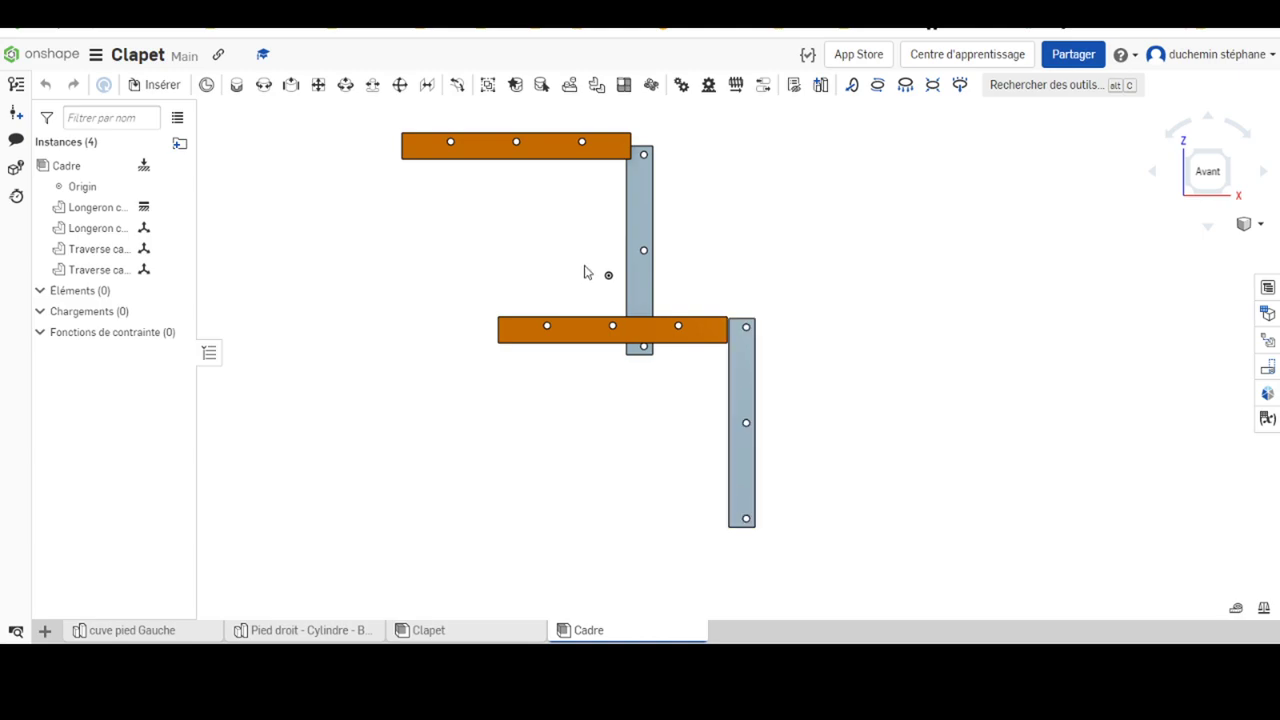
{"action": "left_click_drag", "start_coordinate": [638, 215], "coordinate": [465, 380]}
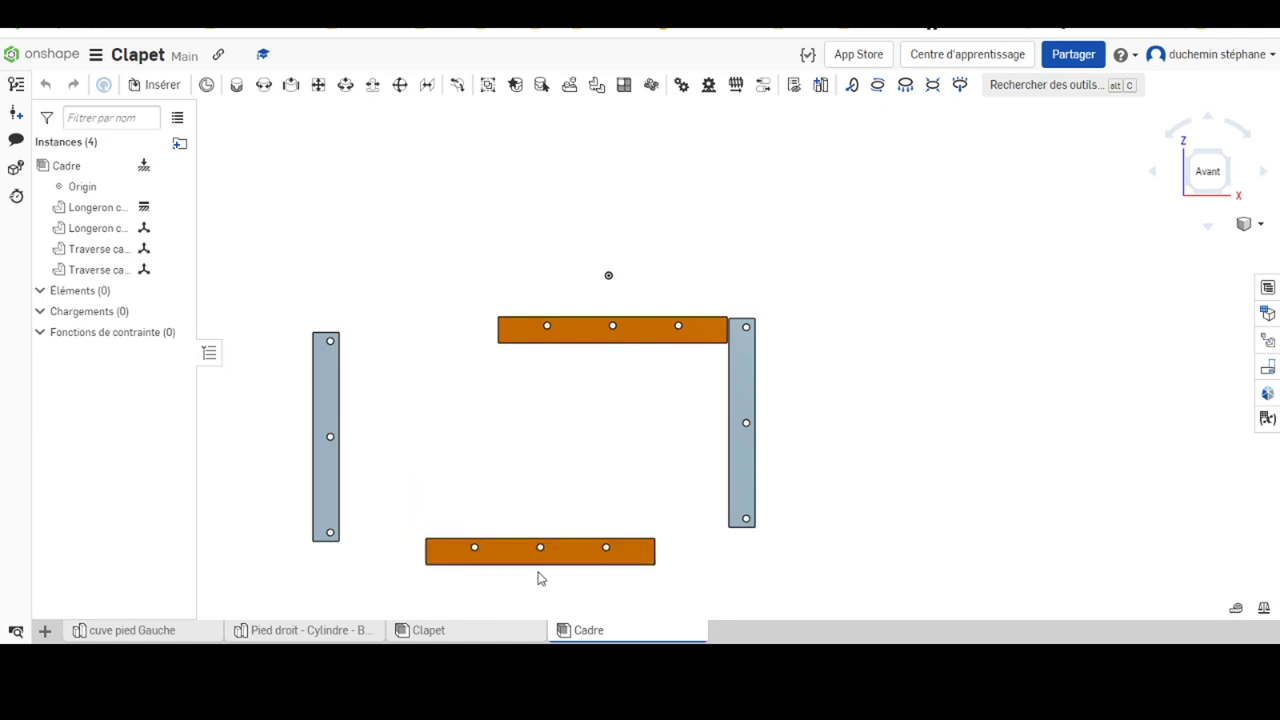
{"action": "left_click_drag", "start_coordinate": [502, 442], "coordinate": [552, 596]}
{"action": "right_click_drag", "start_coordinate": [794, 371], "coordinate": [826, 334]}
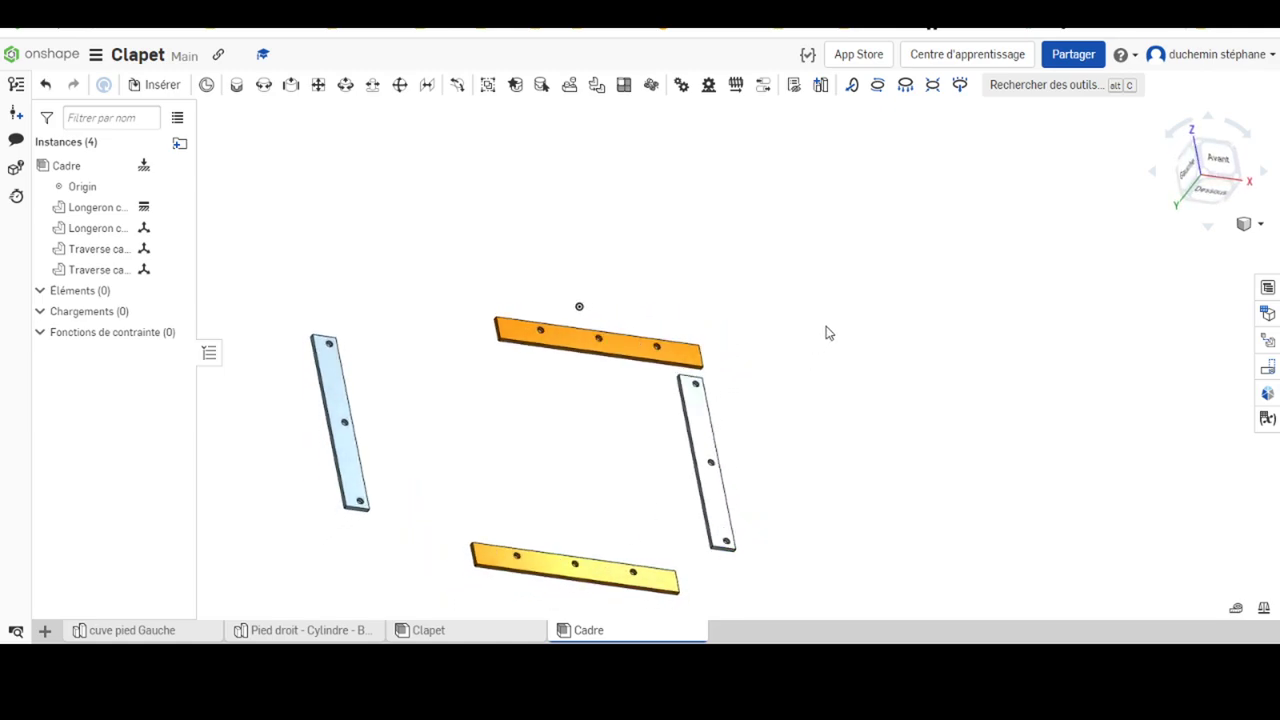
{"action": "scroll", "coordinate": [700, 400], "scroll_direction": "down", "scroll_amount": 3}
{"action": "scroll", "coordinate": [707, 400], "scroll_direction": "up", "scroll_amount": 4}
{"action": "scroll", "coordinate": [707, 400], "scroll_direction": "up", "scroll_amount": 3}
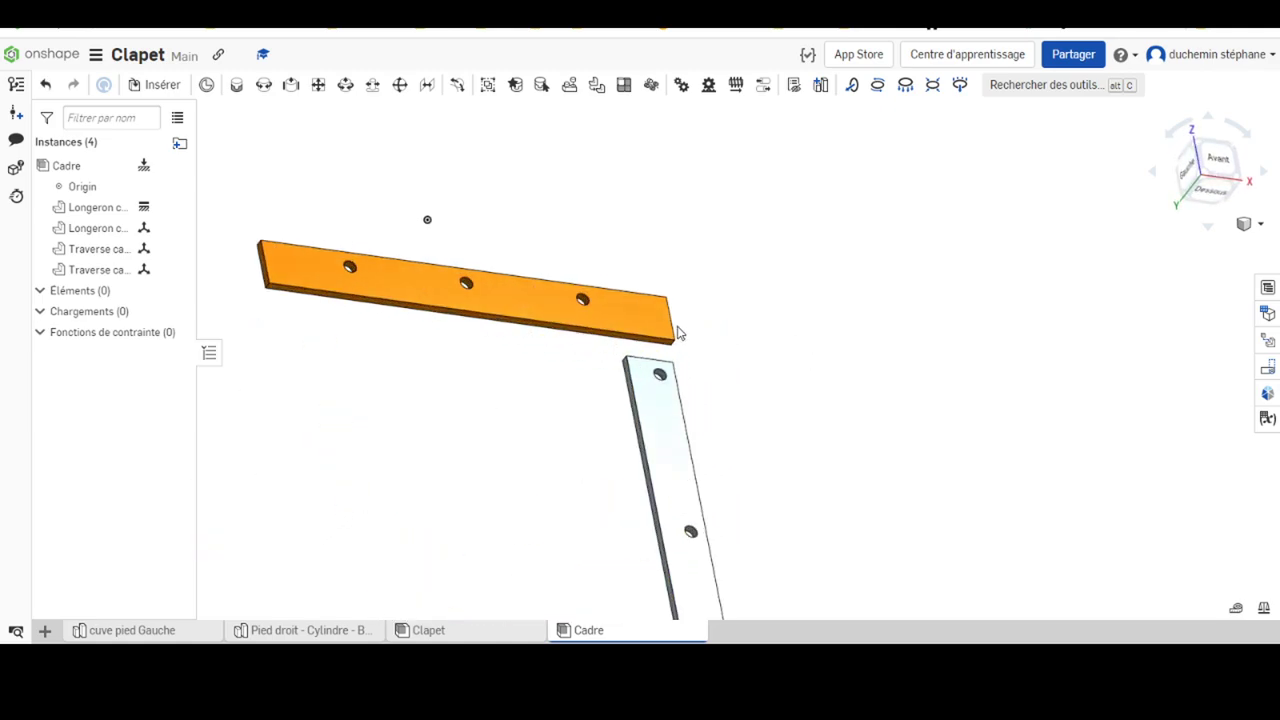
{"action": "scroll", "coordinate": [677, 331], "scroll_direction": "up", "scroll_amount": 3}
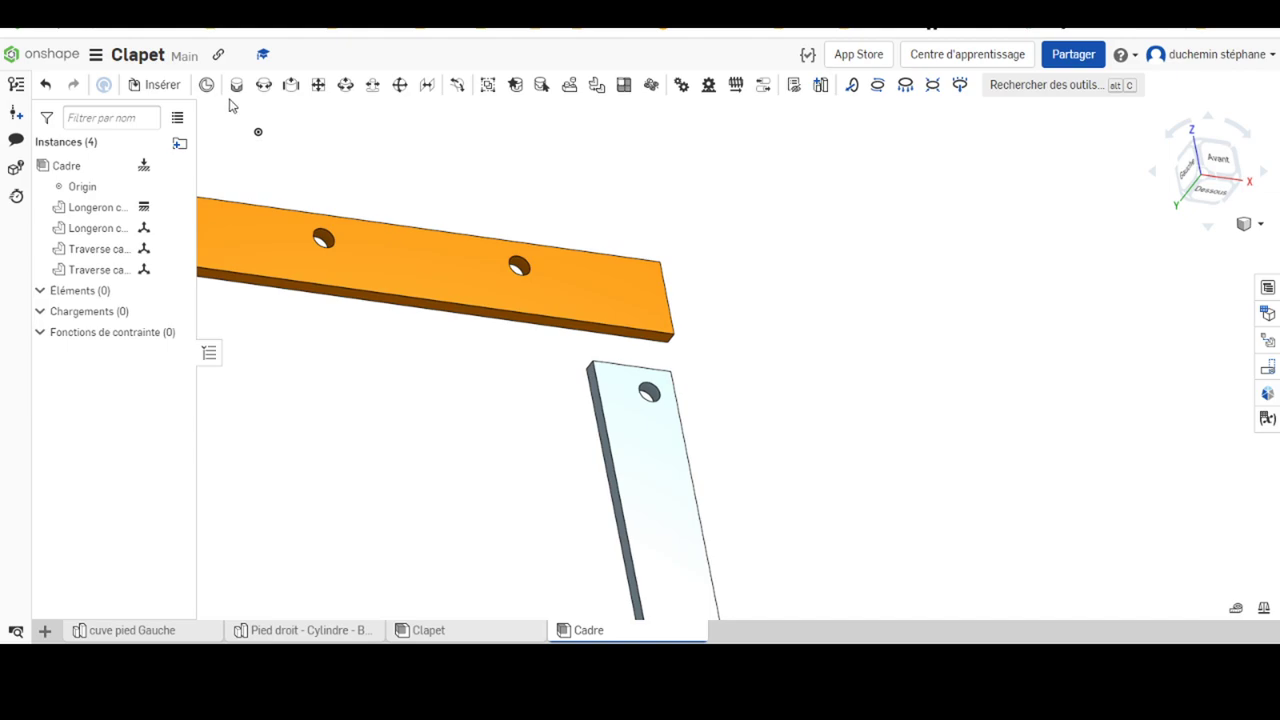
Join the orange Longeron's corner to the grey Traverse's corner with fastened mate Fixe 1.
{"action": "left_click", "coordinate": [237, 86]}
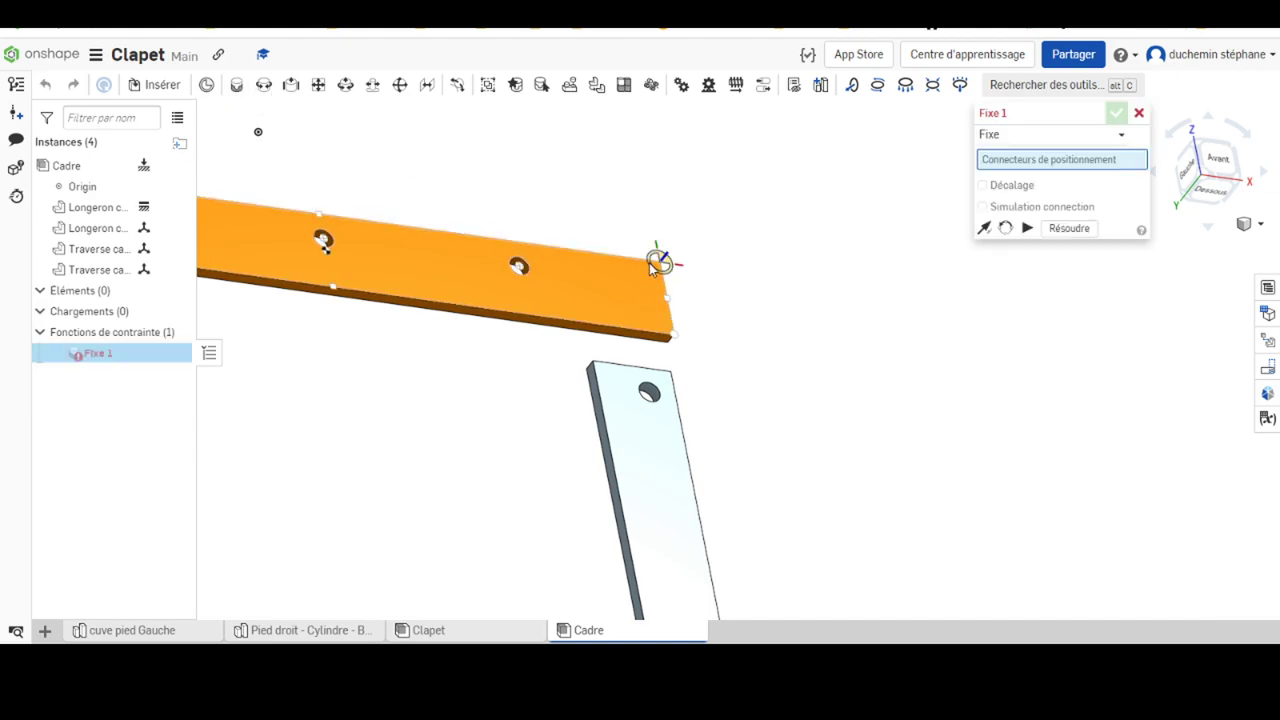
{"action": "left_click", "coordinate": [657, 263]}
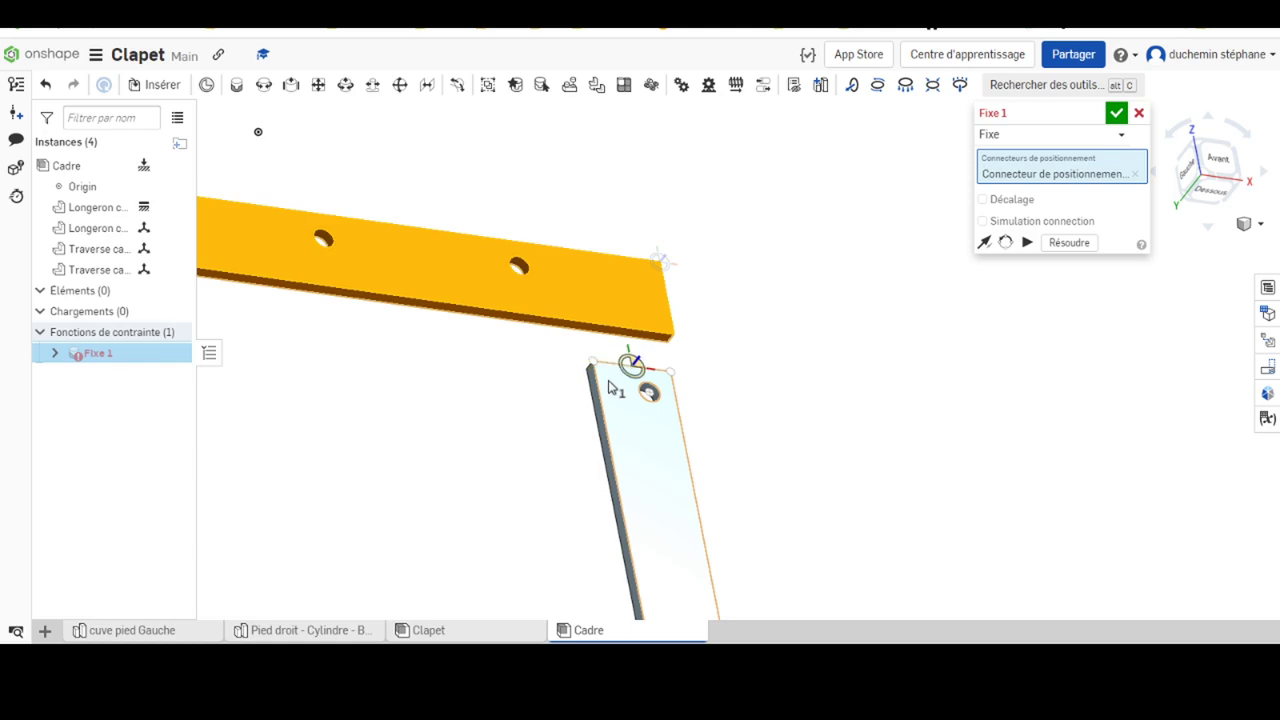
{"action": "left_click", "coordinate": [597, 368]}
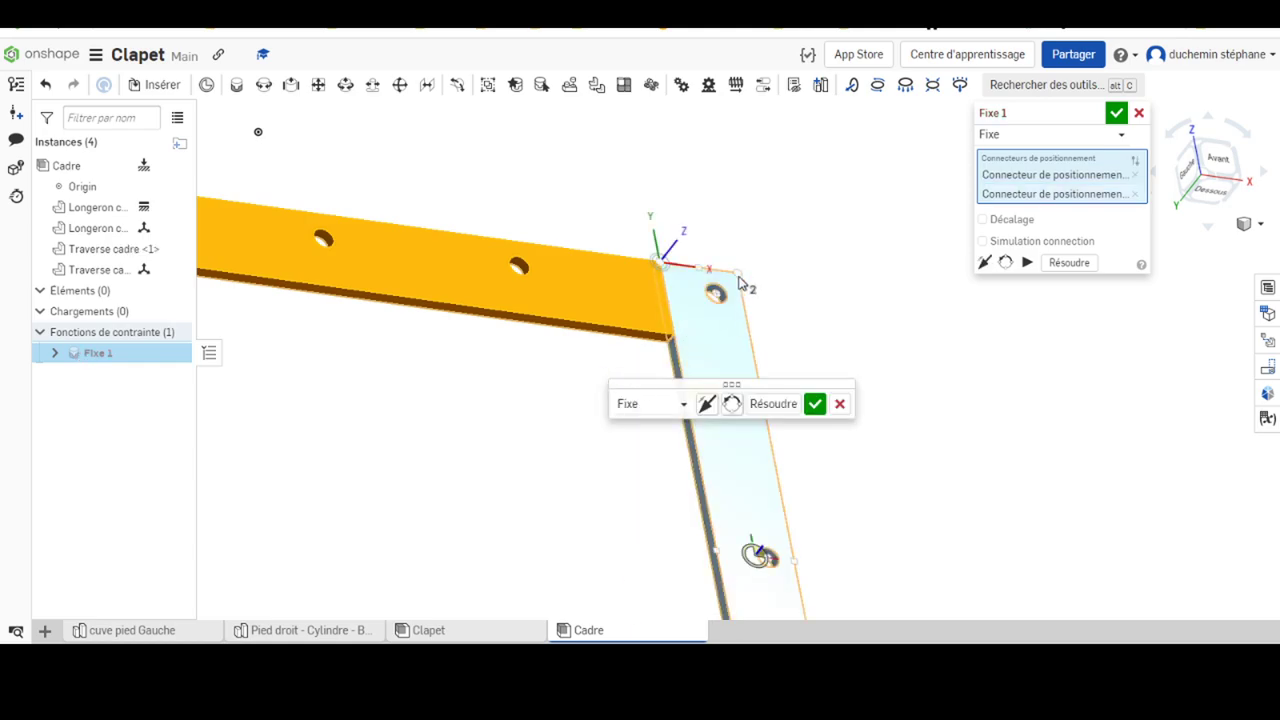
{"action": "left_click", "coordinate": [815, 403]}
{"action": "scroll", "coordinate": [687, 379], "scroll_direction": "up", "scroll_amount": 3}
{"action": "scroll", "coordinate": [700, 400], "scroll_direction": "down", "scroll_amount": 2}
In a second fastened mate, pick corners on the right Traverse and bottom Longeron.
{"action": "scroll", "coordinate": [708, 408], "scroll_direction": "down", "scroll_amount": 4}
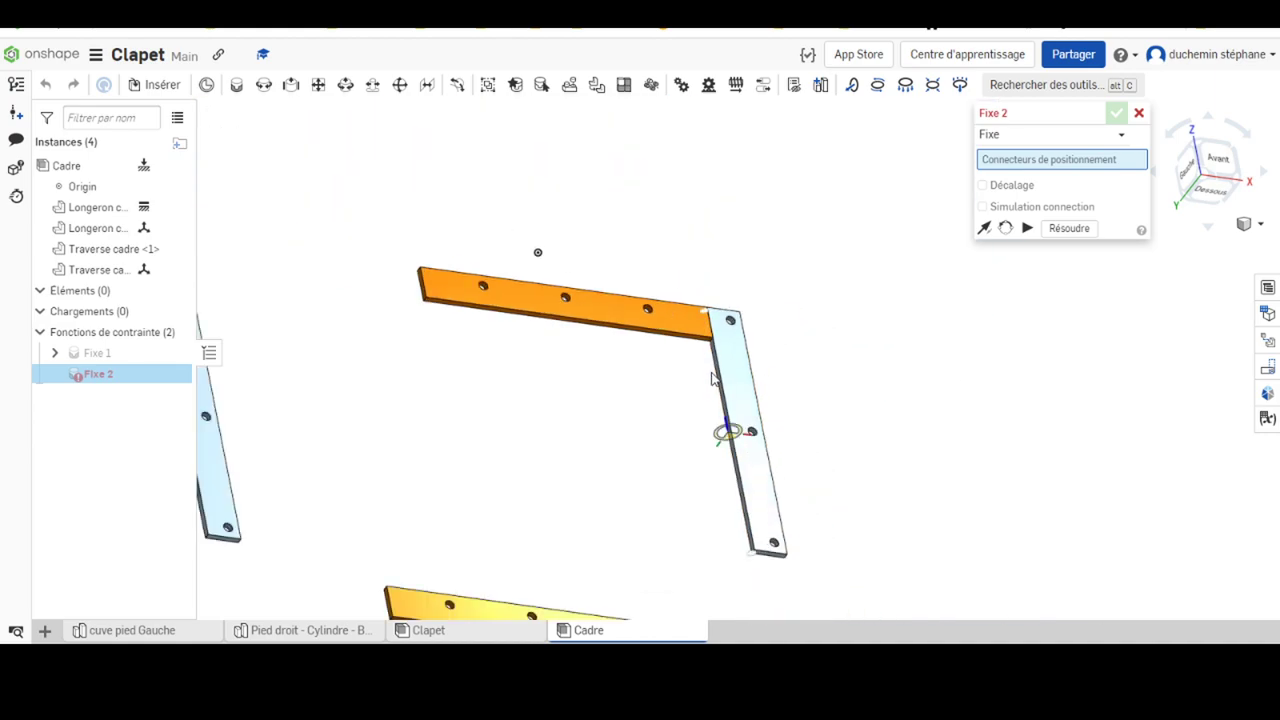
{"action": "middle_click_drag", "start_coordinate": [703, 451], "coordinate": [575, 413]}
{"action": "right_click_drag", "start_coordinate": [608, 451], "coordinate": [574, 449]}
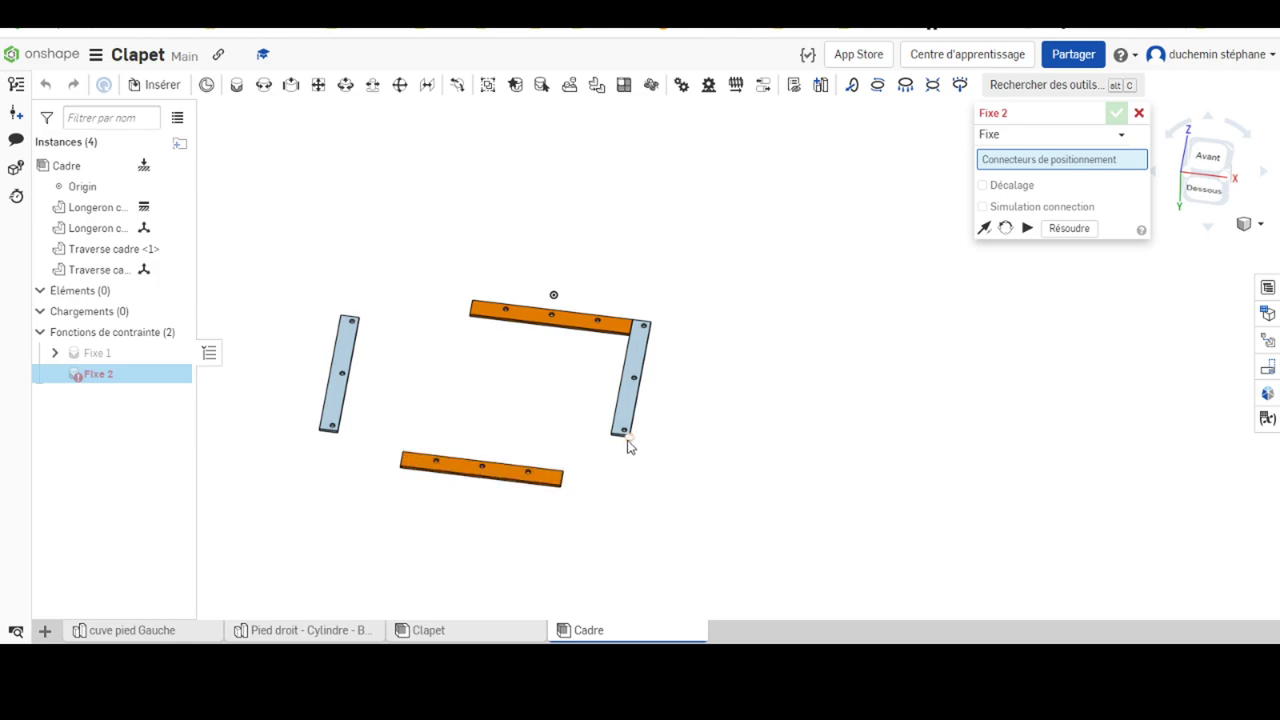
{"action": "scroll", "coordinate": [614, 437], "scroll_direction": "up", "scroll_amount": 3}
{"action": "scroll", "coordinate": [586, 446], "scroll_direction": "up", "scroll_amount": 3}
{"action": "scroll", "coordinate": [613, 430], "scroll_direction": "up", "scroll_amount": 3}
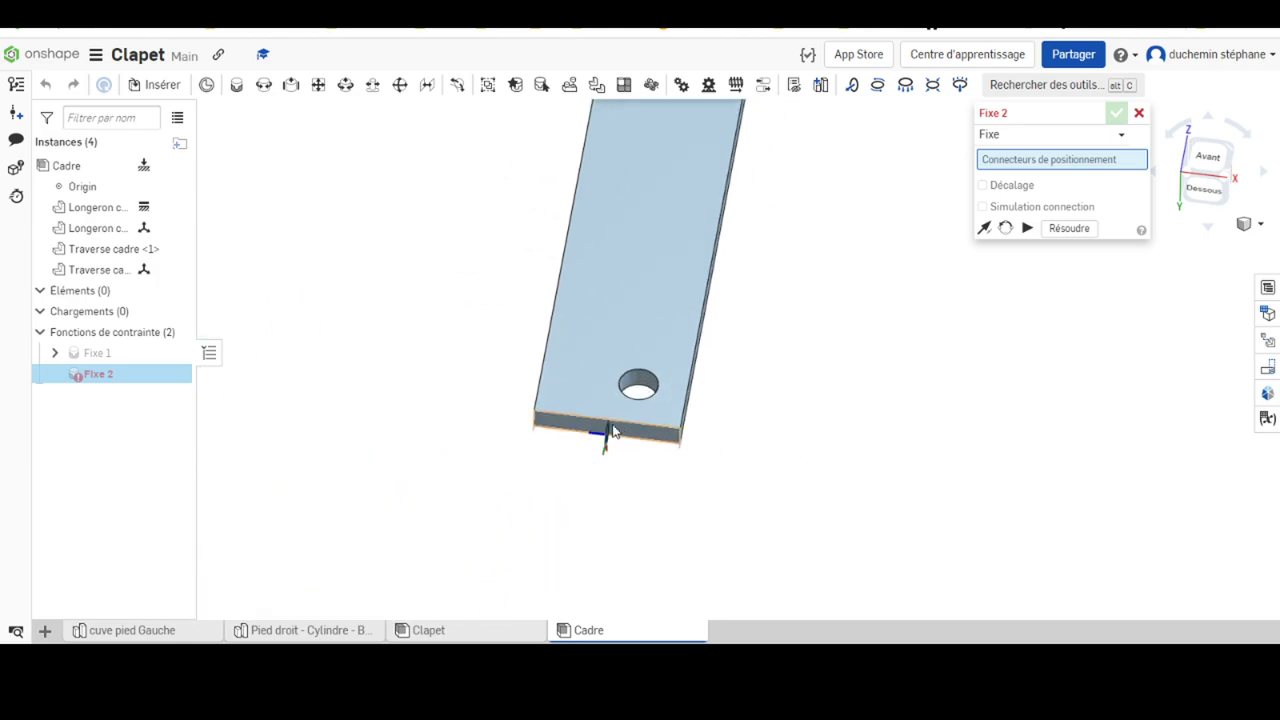
{"action": "scroll", "coordinate": [646, 437], "scroll_direction": "down", "scroll_amount": 3}
{"action": "scroll", "coordinate": [640, 320], "scroll_direction": "down", "scroll_amount": 3}
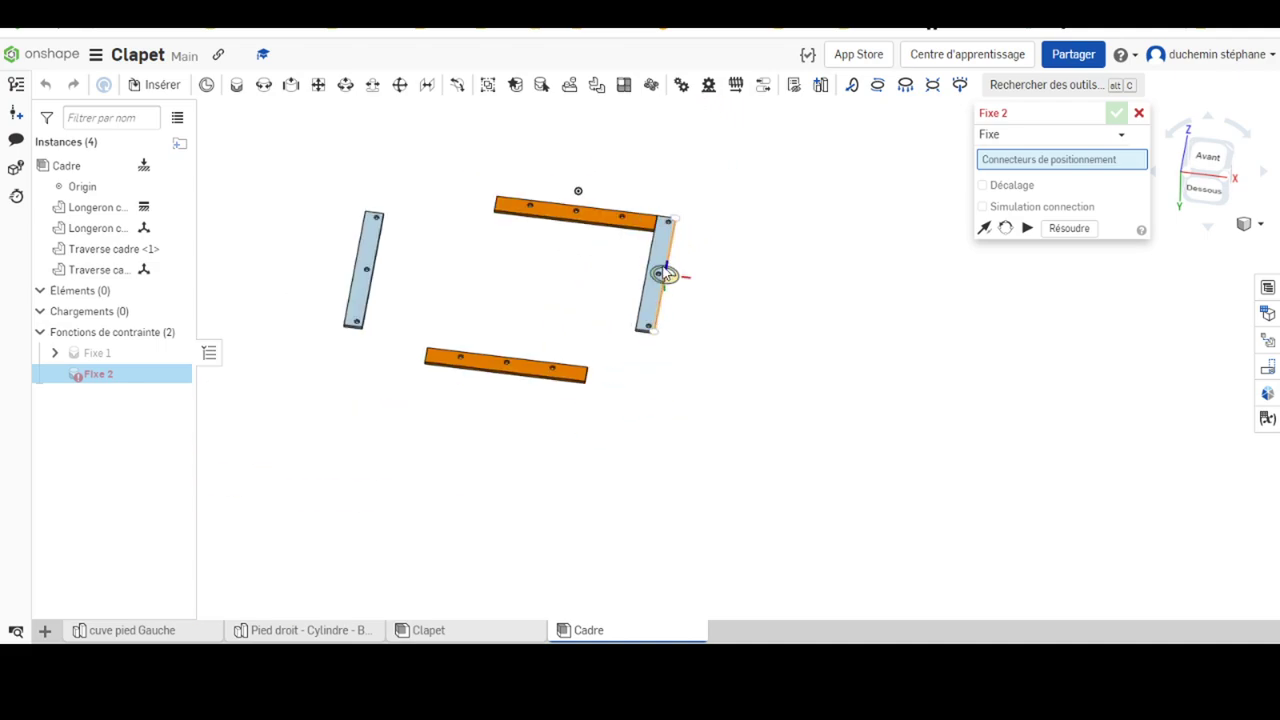
{"action": "scroll", "coordinate": [667, 273], "scroll_direction": "up", "scroll_amount": 3}
{"action": "scroll", "coordinate": [650, 311], "scroll_direction": "up", "scroll_amount": 2}
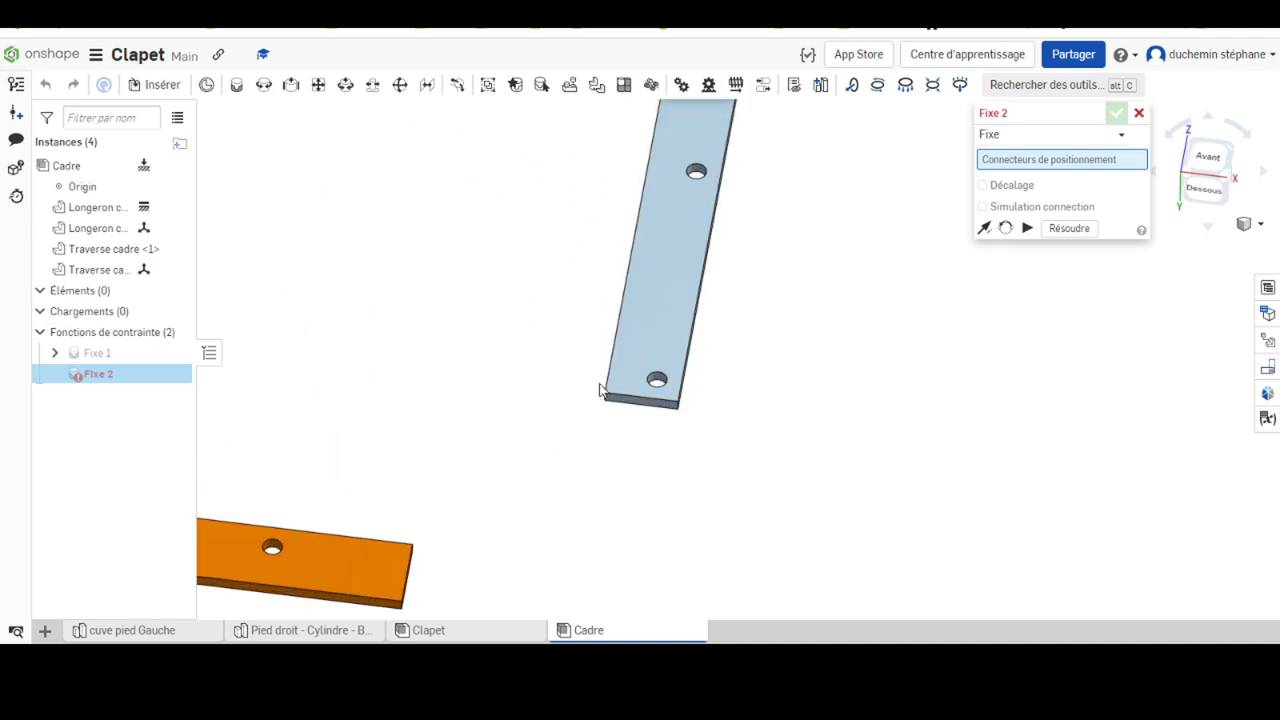
{"action": "left_click", "coordinate": [605, 392]}
{"action": "scroll", "coordinate": [423, 443], "scroll_direction": "up", "scroll_amount": 2}
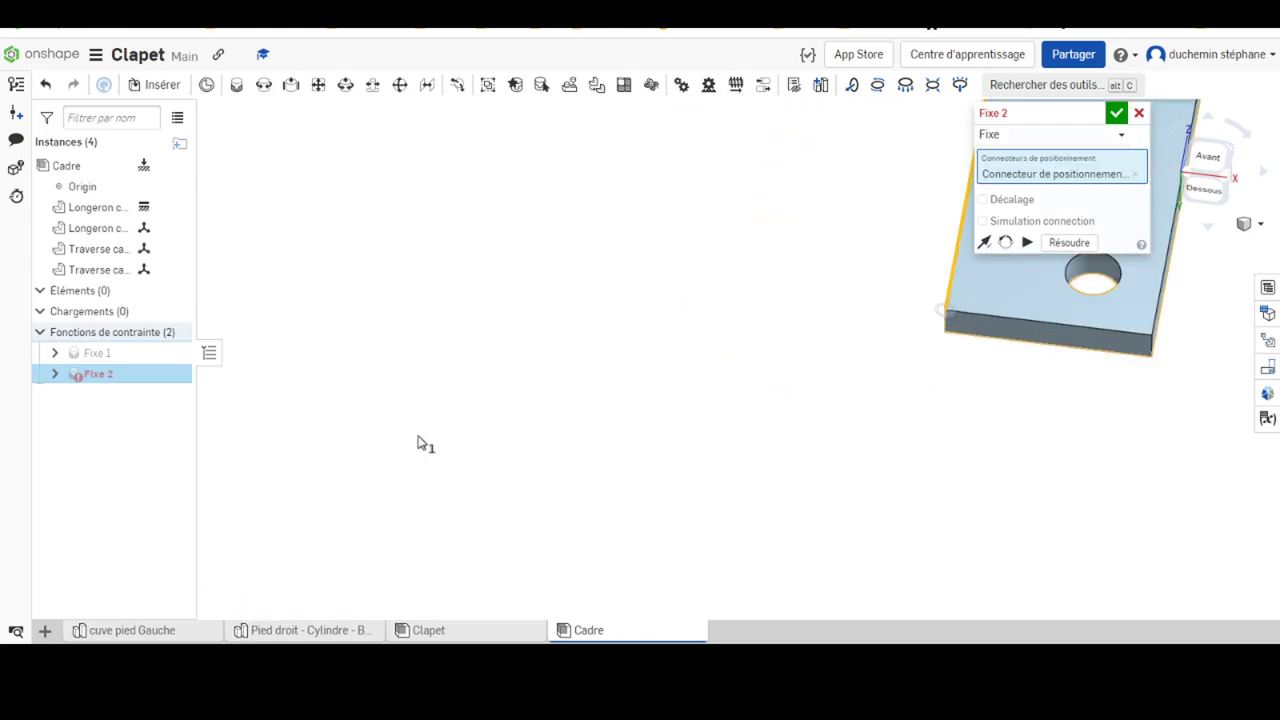
{"action": "scroll", "coordinate": [409, 434], "scroll_direction": "down", "scroll_amount": 5}
{"action": "scroll", "coordinate": [457, 486], "scroll_direction": "up", "scroll_amount": 1}
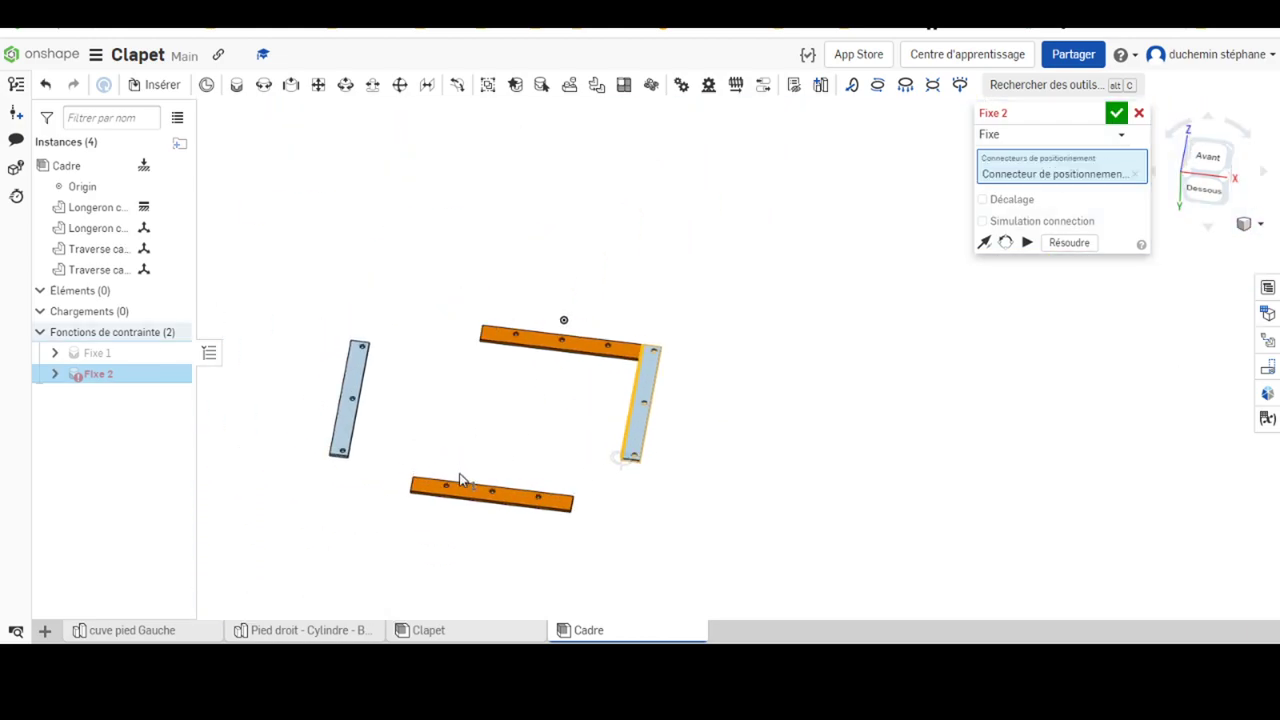
{"action": "scroll", "coordinate": [443, 489], "scroll_direction": "up", "scroll_amount": 2}
{"action": "scroll", "coordinate": [375, 495], "scroll_direction": "up", "scroll_amount": 3}
{"action": "left_click", "coordinate": [374, 466]}
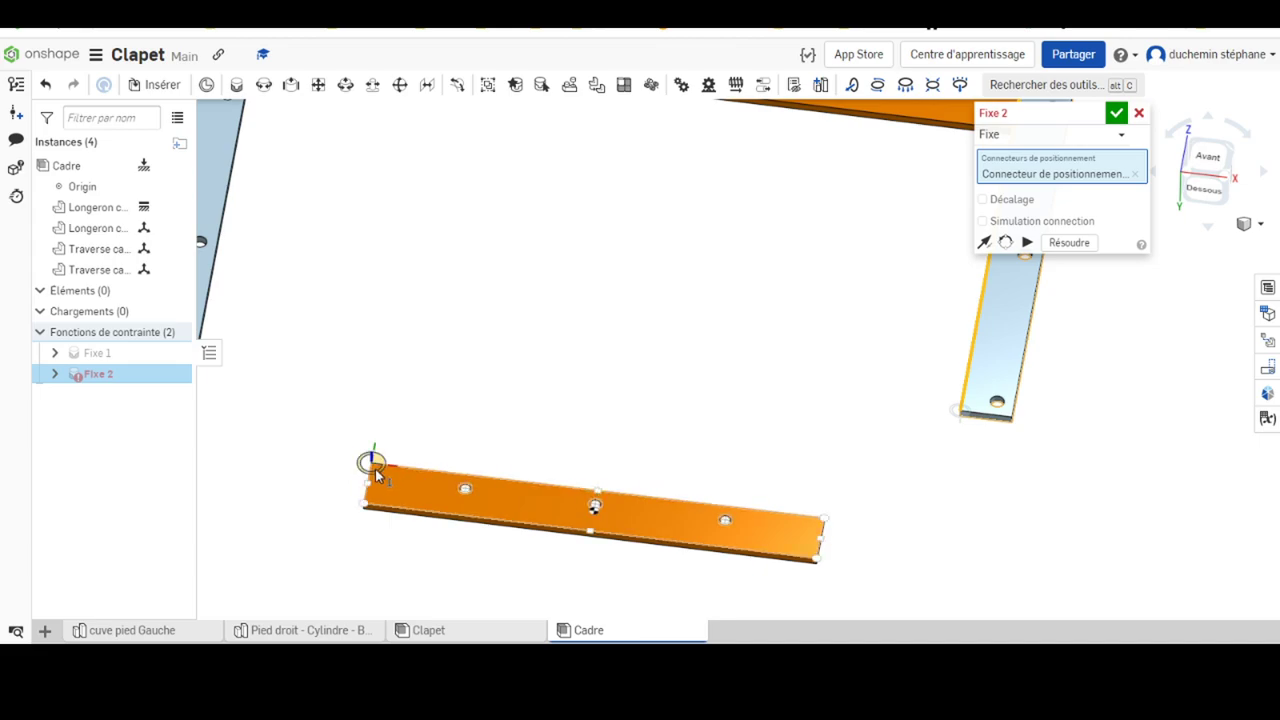
{"action": "left_click", "coordinate": [377, 470]}
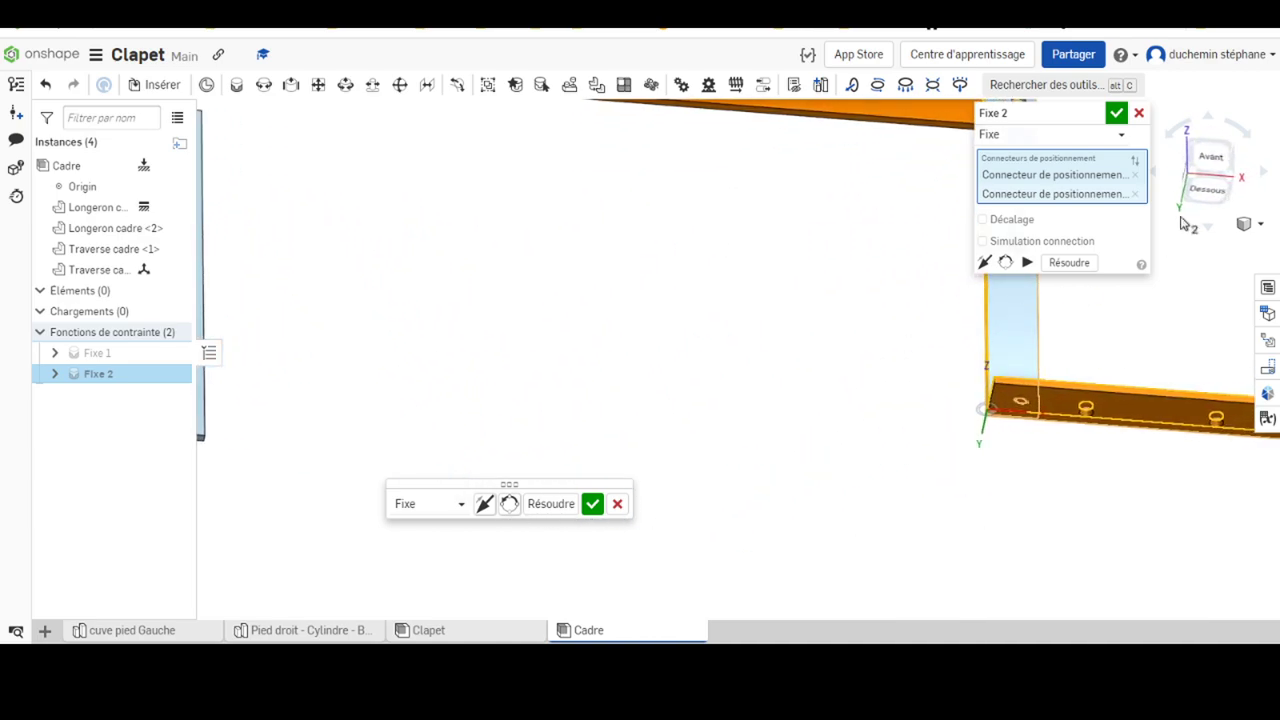
Remove both connectors and cancel the unfinished Fixe 2 mate.
{"action": "left_click", "coordinate": [1136, 176]}
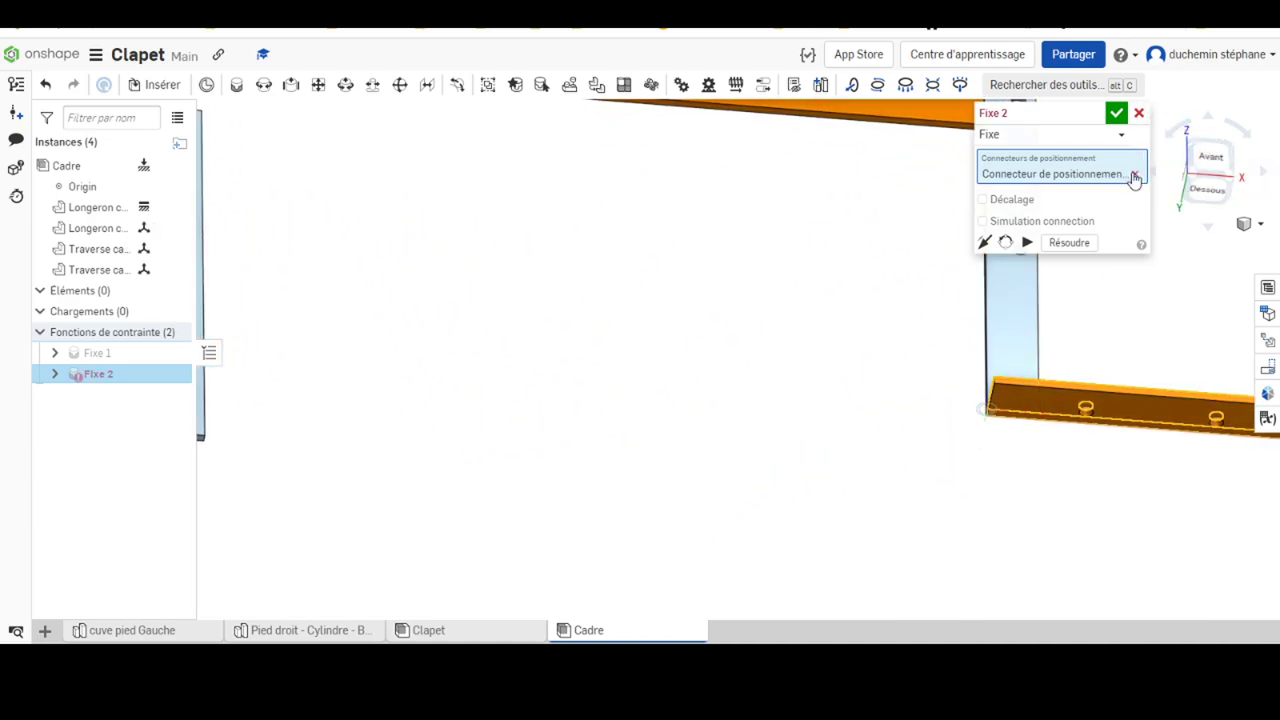
{"action": "left_click", "coordinate": [1136, 175]}
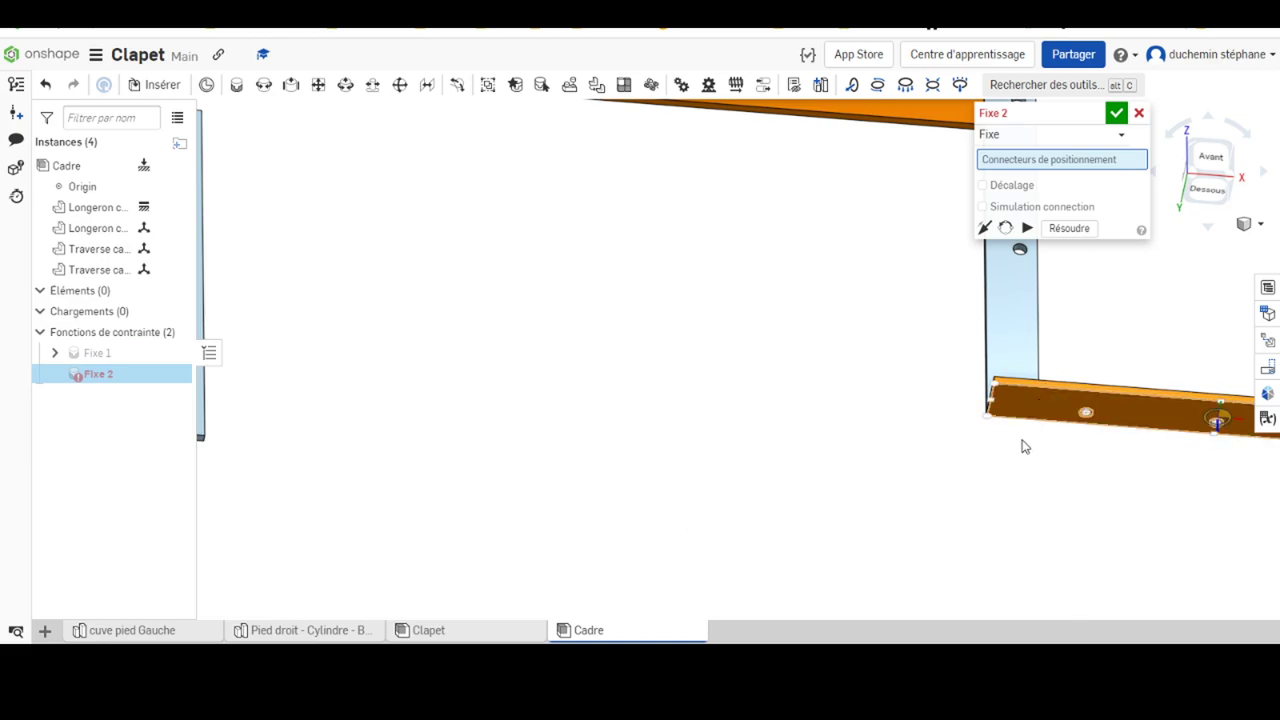
{"action": "scroll", "coordinate": [1050, 352], "scroll_direction": "down", "scroll_amount": 3}
{"action": "scroll", "coordinate": [1068, 292], "scroll_direction": "up", "scroll_amount": 5}
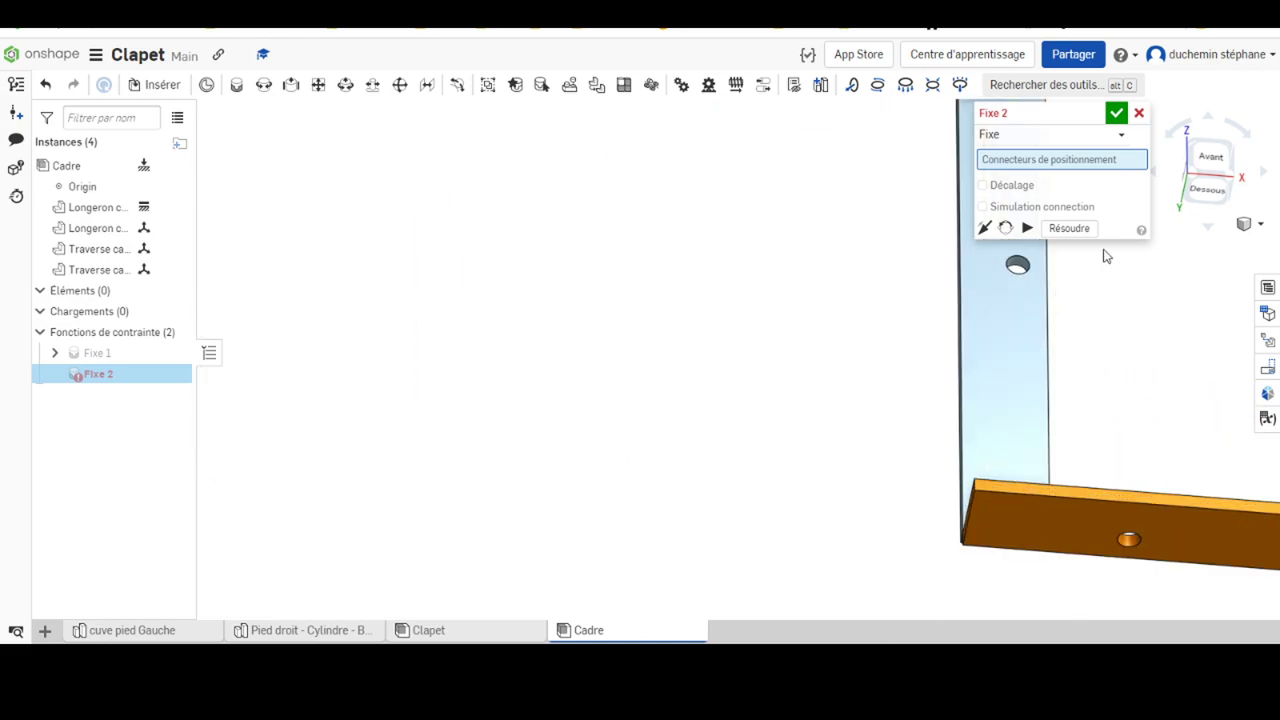
{"action": "left_click", "coordinate": [1138, 112]}
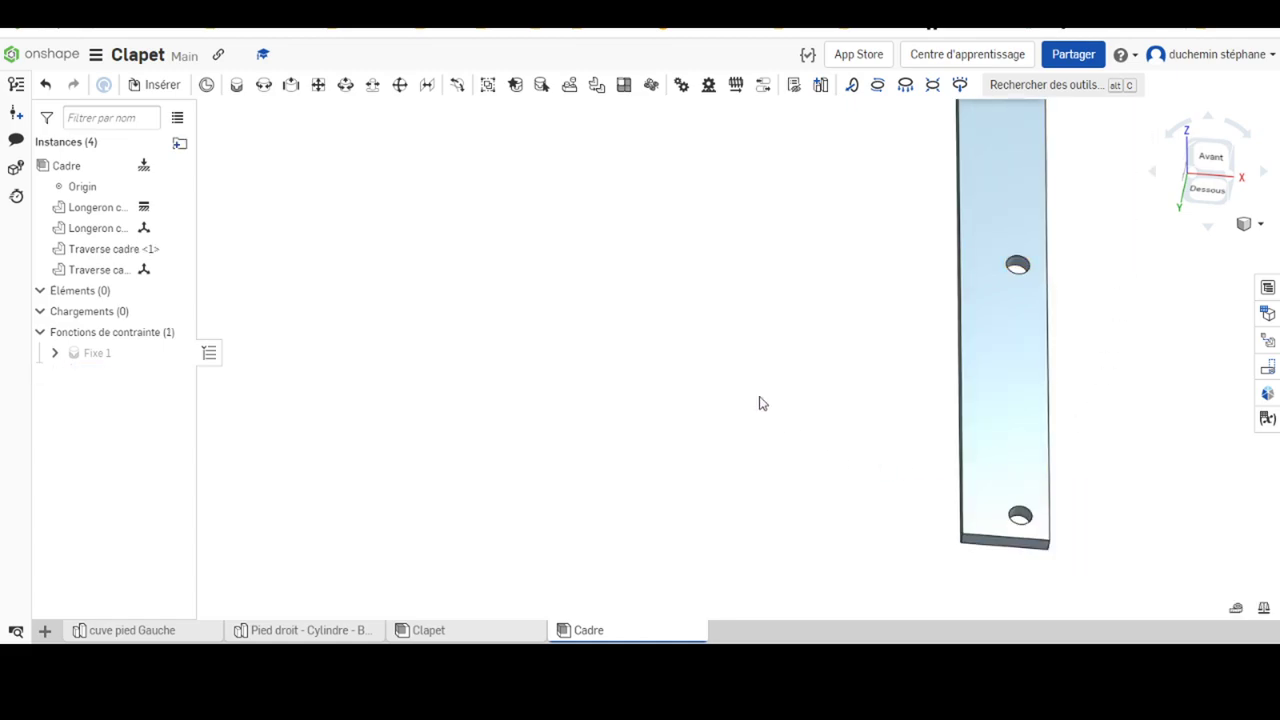
Start a fastened mate joining the Traverse bar's corner to the bottom longeron's corner.
{"action": "scroll", "coordinate": [765, 395], "scroll_direction": "down", "scroll_amount": 5}
{"action": "scroll", "coordinate": [791, 377], "scroll_direction": "down", "scroll_amount": 2}
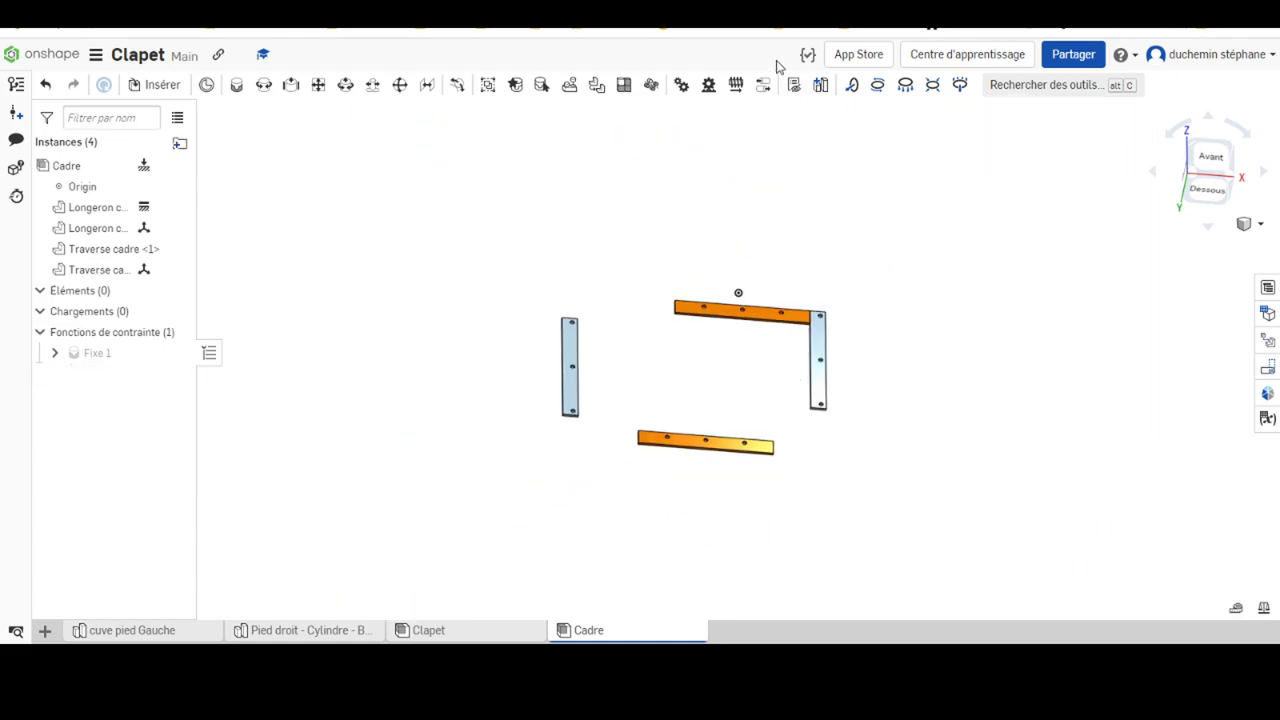
{"action": "left_click", "coordinate": [236, 85]}
{"action": "scroll", "coordinate": [849, 497], "scroll_direction": "up", "scroll_amount": 3}
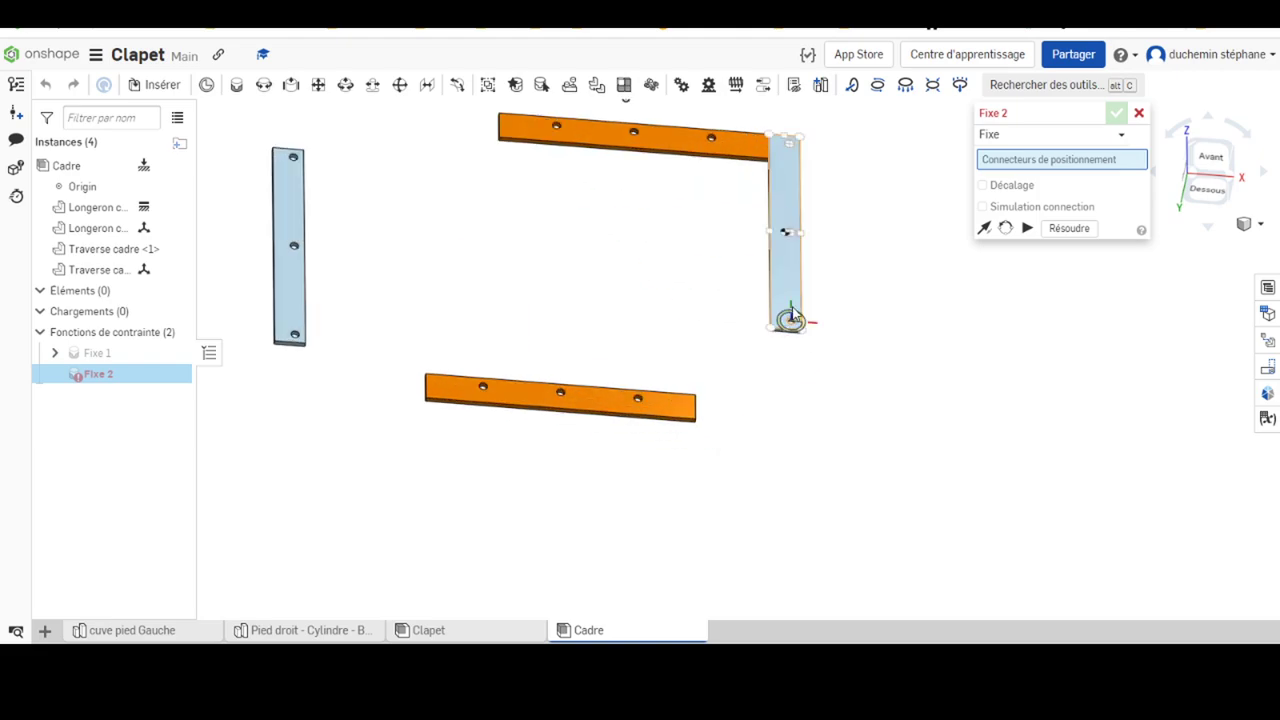
{"action": "scroll", "coordinate": [786, 314], "scroll_direction": "up", "scroll_amount": 3}
{"action": "scroll", "coordinate": [702, 418], "scroll_direction": "up", "scroll_amount": 3}
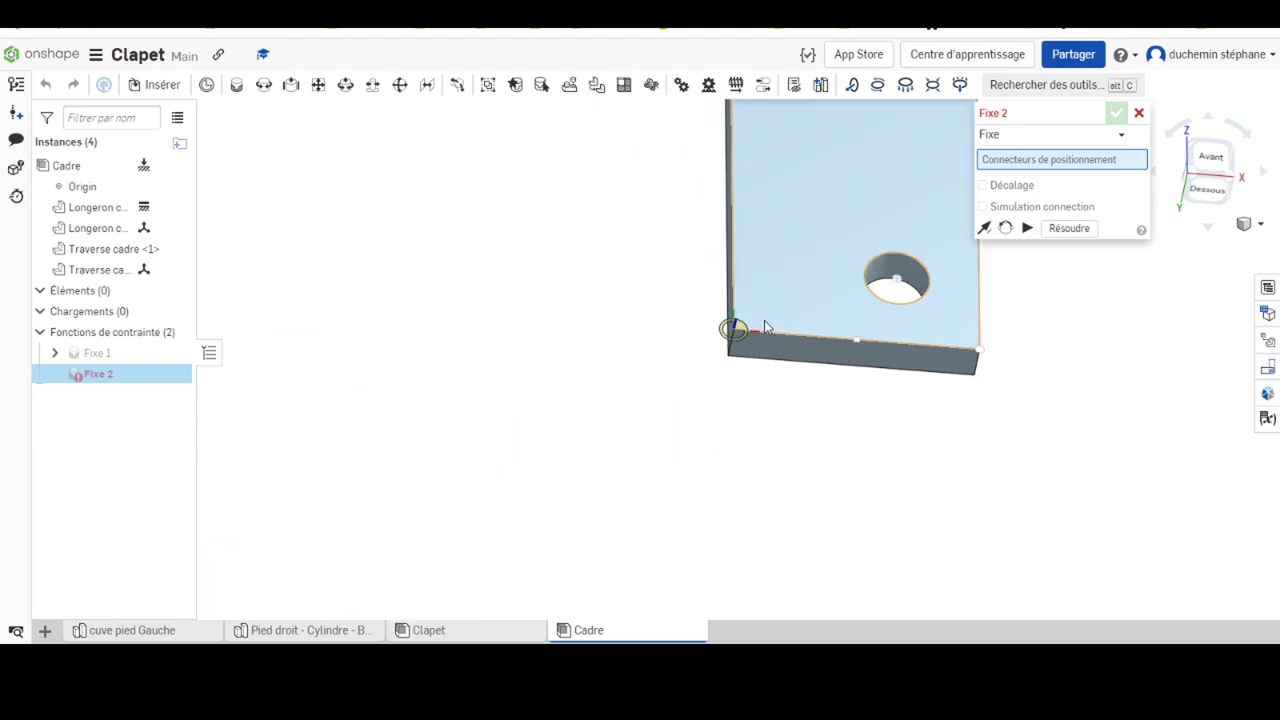
{"action": "left_click", "coordinate": [741, 325]}
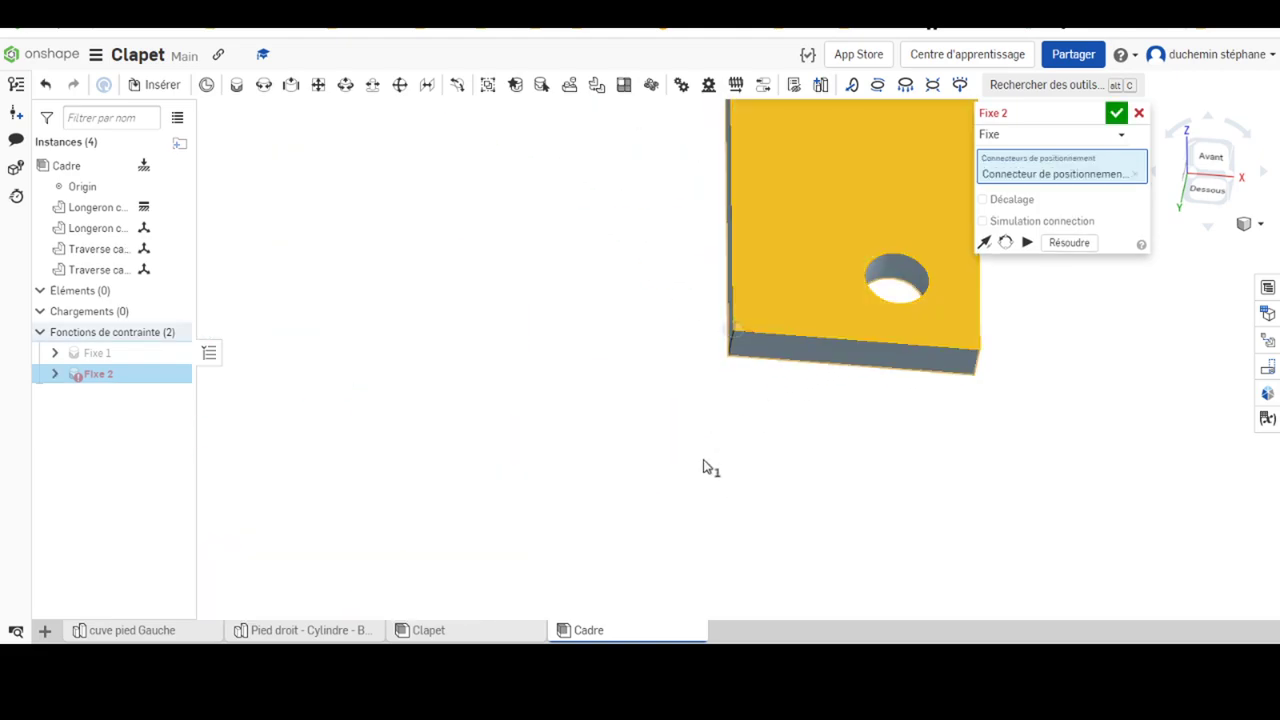
{"action": "mouse_move", "coordinate": [708, 480]}
{"action": "right_mouse_down"}
{"action": "mouse_move", "coordinate": [731, 437]}
{"action": "mouse_move", "coordinate": [674, 494]}
{"action": "mouse_move", "coordinate": [680, 478]}
{"action": "right_mouse_up"}
{"action": "scroll", "coordinate": [670, 455], "scroll_direction": "down", "scroll_amount": 3}
{"action": "scroll", "coordinate": [530, 460], "scroll_direction": "down", "scroll_amount": 3}
{"action": "scroll", "coordinate": [340, 480], "scroll_direction": "down", "scroll_amount": 2}
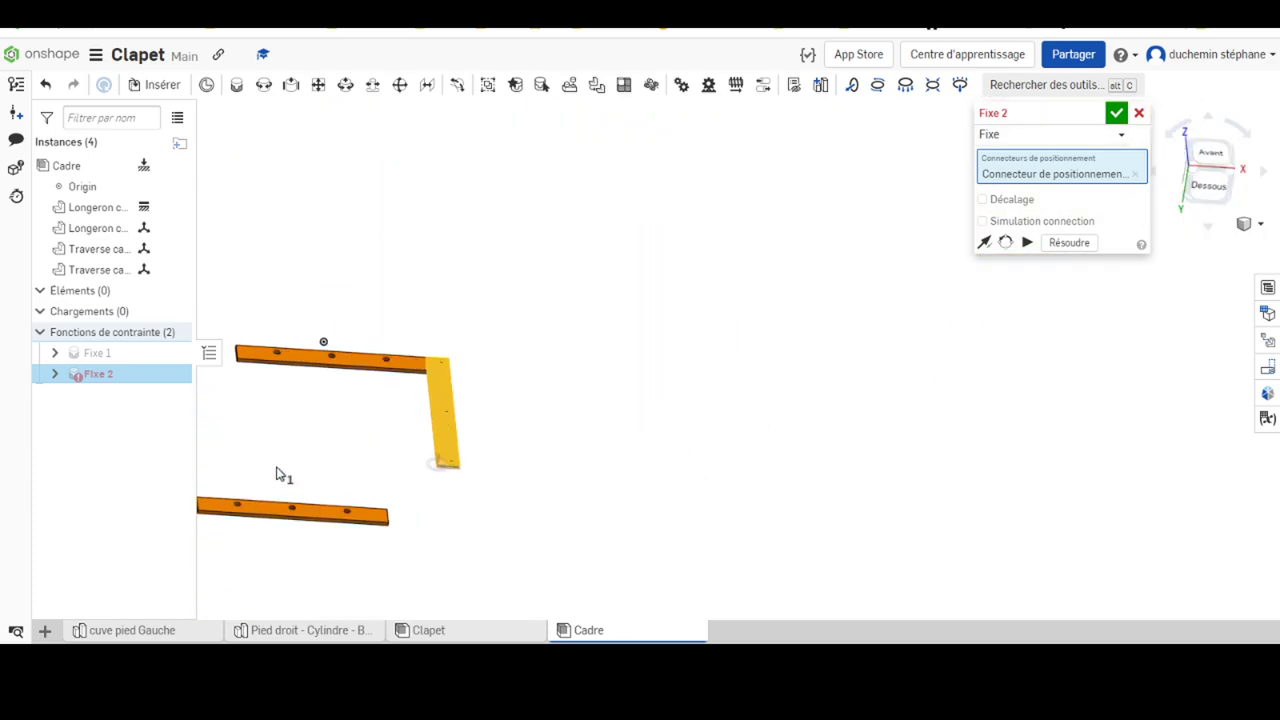
{"action": "middle_click_drag", "start_coordinate": [320, 470], "coordinate": [646, 409]}
{"action": "scroll", "coordinate": [646, 409], "scroll_direction": "up", "scroll_amount": 3}
{"action": "scroll", "coordinate": [560, 440], "scroll_direction": "up", "scroll_amount": 3}
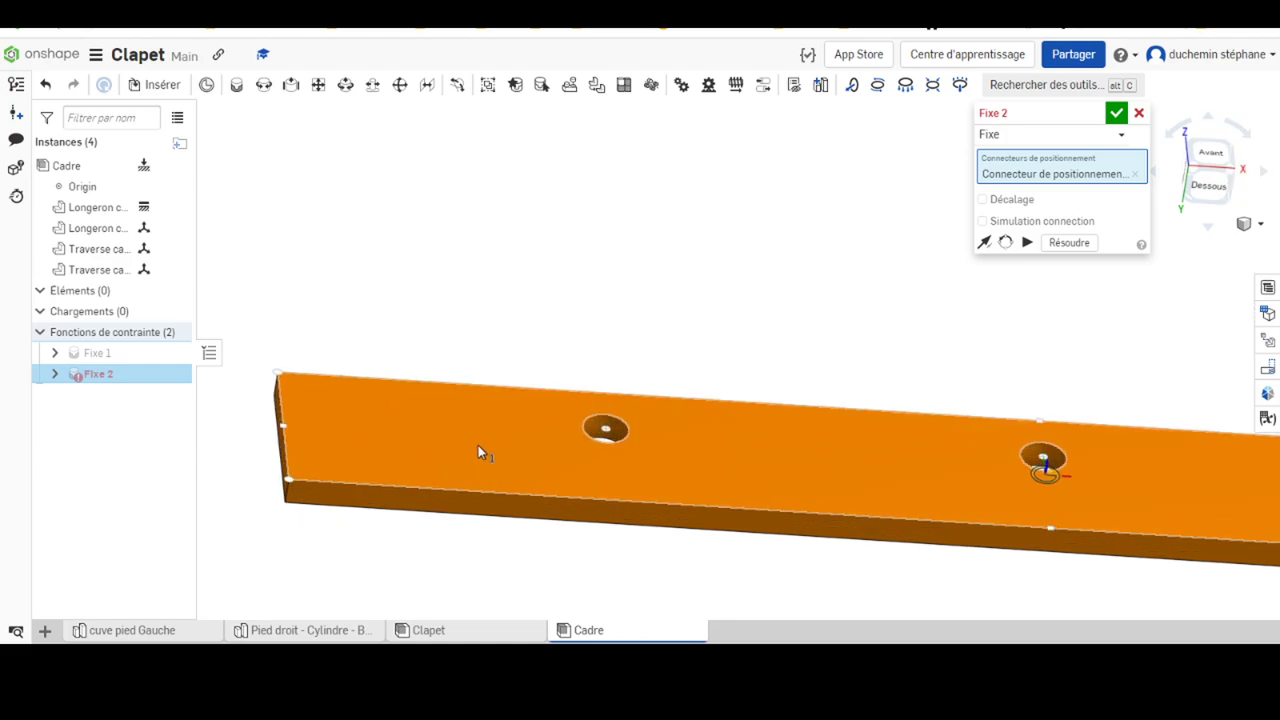
{"action": "scroll", "coordinate": [400, 400], "scroll_direction": "up", "scroll_amount": 1}
{"action": "left_click", "coordinate": [298, 382]}
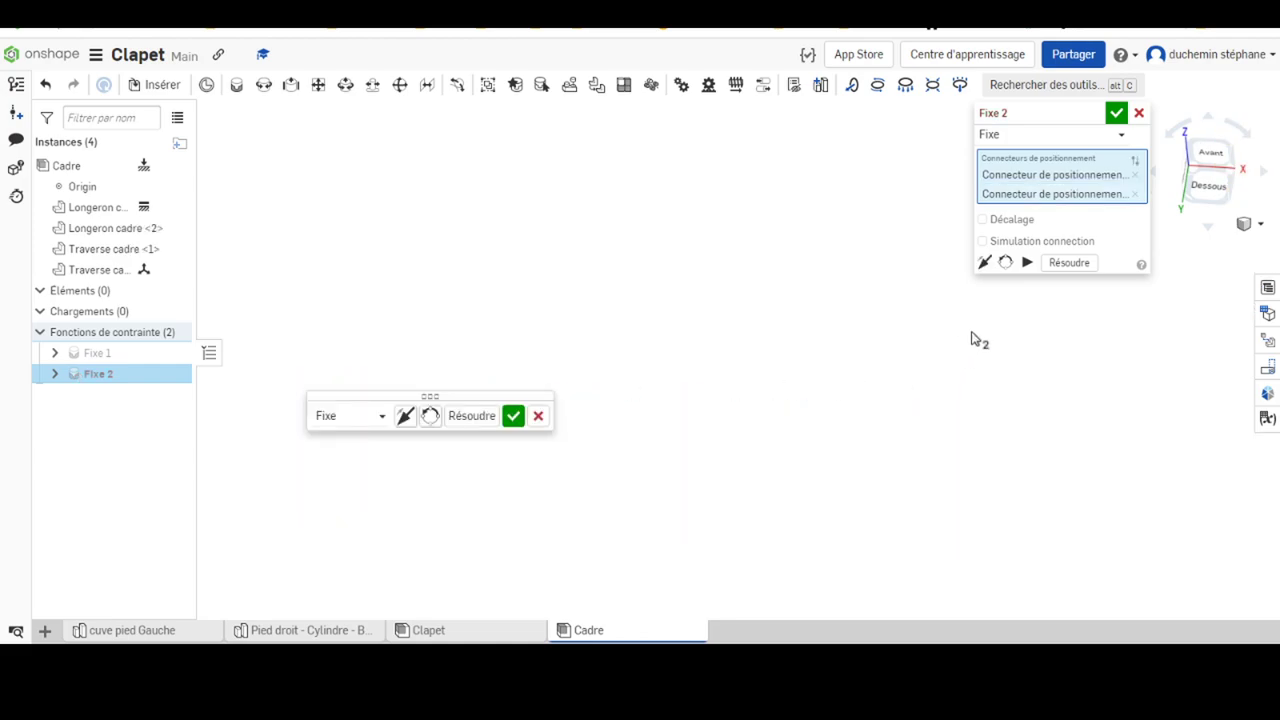
Reorient the secondary axis twice so the longeron lies horizontal, parallel to the first.
{"action": "scroll", "coordinate": [978, 370], "scroll_direction": "down", "scroll_amount": 3}
{"action": "scroll", "coordinate": [1074, 397], "scroll_direction": "down", "scroll_amount": 1}
{"action": "middle_click_drag", "start_coordinate": [1074, 397], "coordinate": [786, 403]}
{"action": "scroll", "coordinate": [770, 390], "scroll_direction": "up", "scroll_amount": 3}
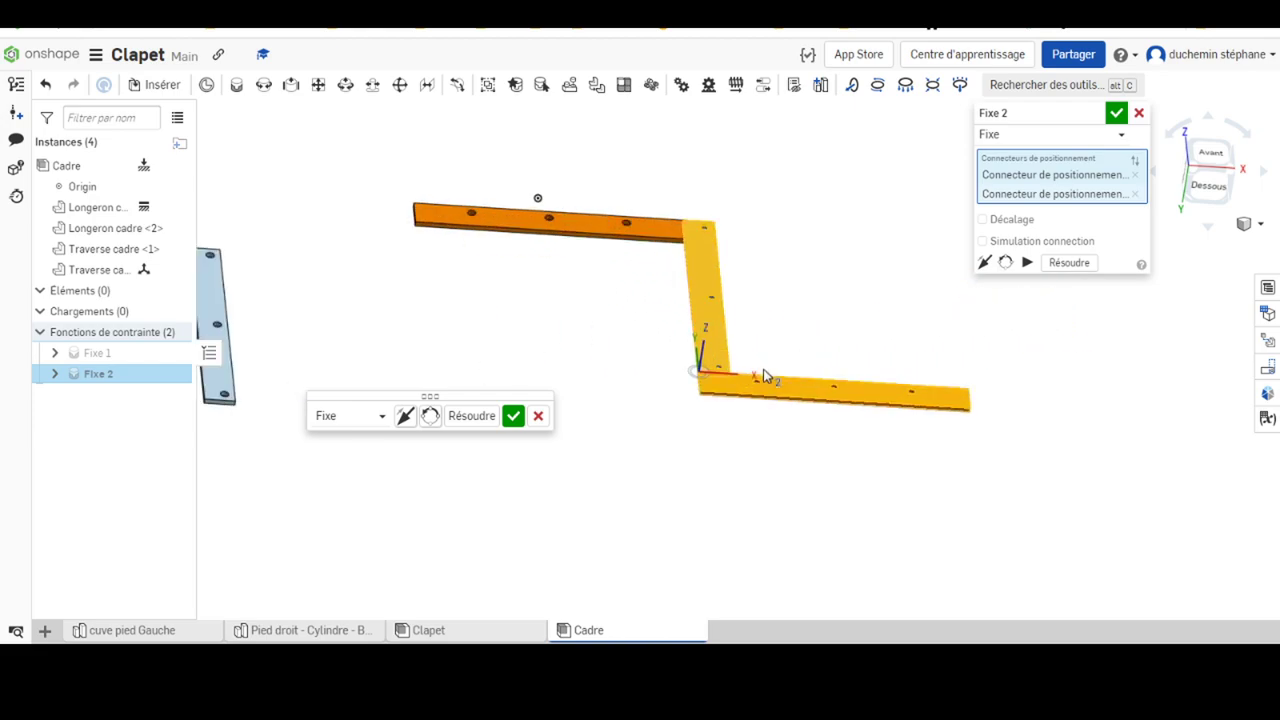
{"action": "scroll", "coordinate": [763, 375], "scroll_direction": "up", "scroll_amount": 2}
{"action": "left_click", "coordinate": [1005, 262]}
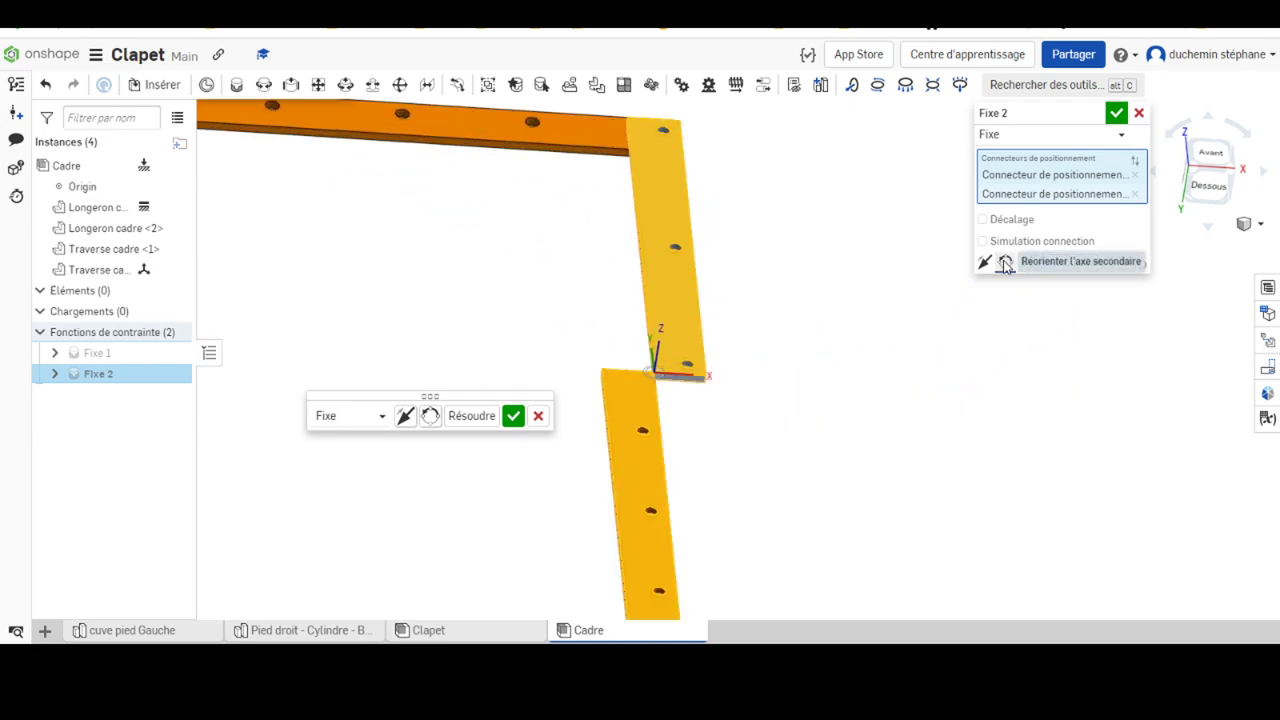
{"action": "left_click", "coordinate": [1005, 262]}
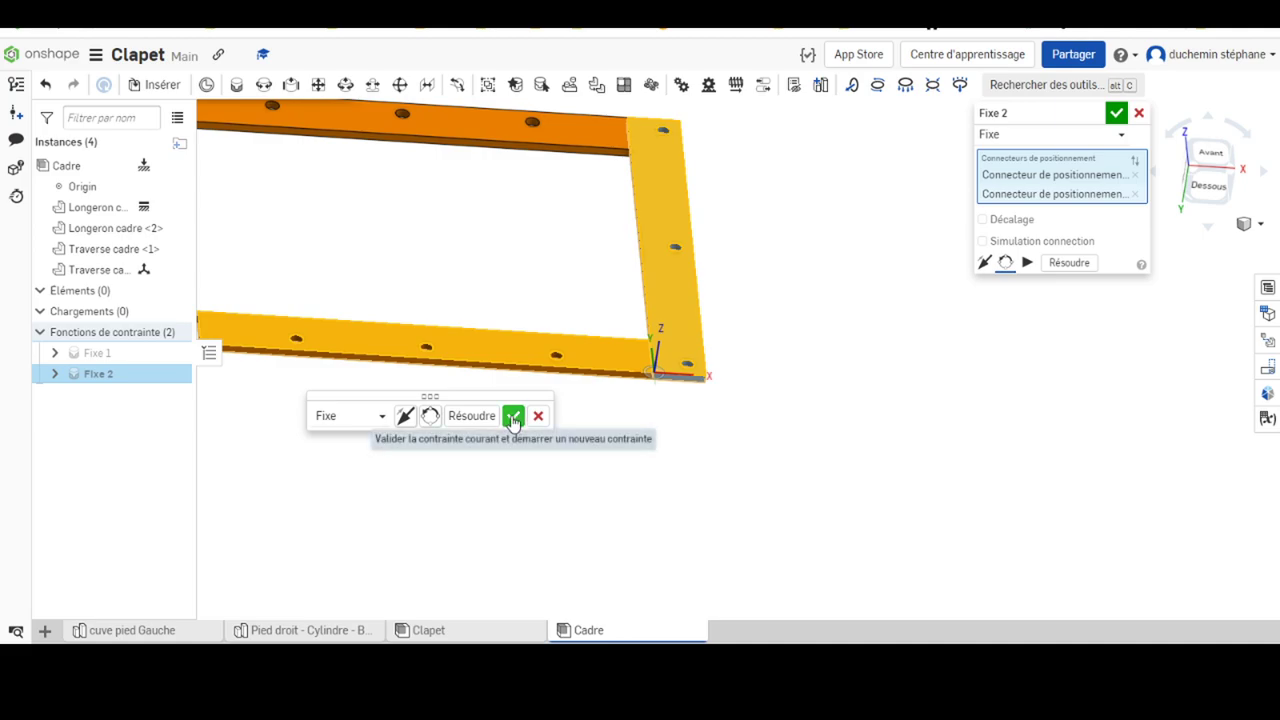
Confirm Fixe 2 and place Fixe 3's first connector on the crossbar's corner.
{"action": "left_click", "coordinate": [512, 418]}
{"action": "scroll", "coordinate": [600, 366], "scroll_direction": "up", "scroll_amount": 2}
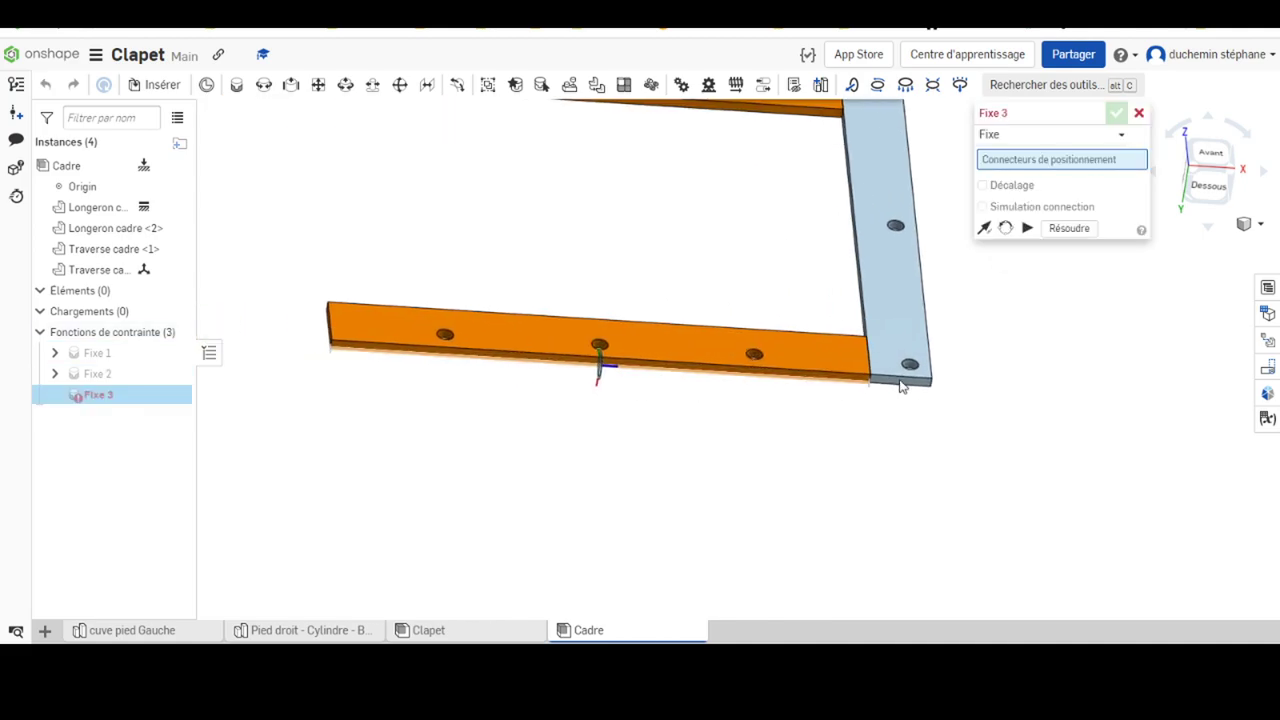
{"action": "scroll", "coordinate": [657, 241], "scroll_direction": "up", "scroll_amount": 2}
{"action": "scroll", "coordinate": [657, 241], "scroll_direction": "down", "scroll_amount": 3}
{"action": "scroll", "coordinate": [497, 274], "scroll_direction": "down", "scroll_amount": 2}
{"action": "scroll", "coordinate": [645, 366], "scroll_direction": "up", "scroll_amount": 2}
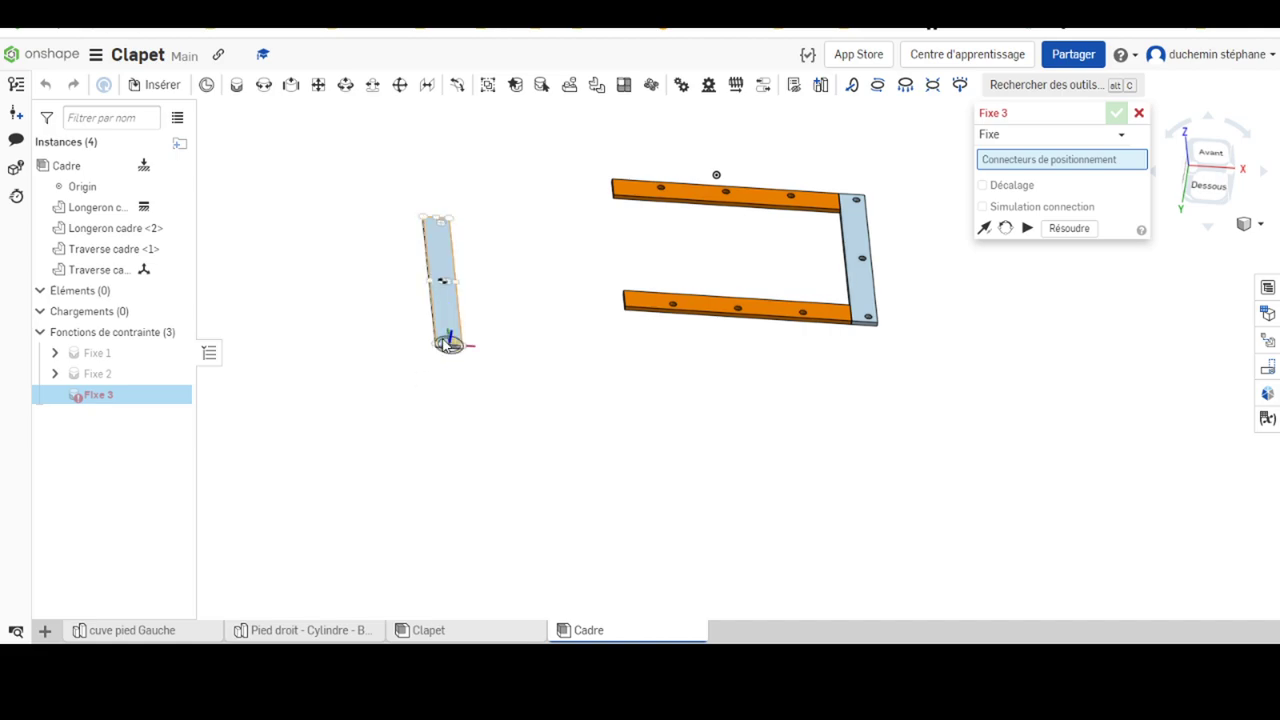
{"action": "scroll", "coordinate": [433, 357], "scroll_direction": "up", "scroll_amount": 1}
{"action": "scroll", "coordinate": [432, 357], "scroll_direction": "up", "scroll_amount": 2}
{"action": "scroll", "coordinate": [465, 335], "scroll_direction": "up", "scroll_amount": 3}
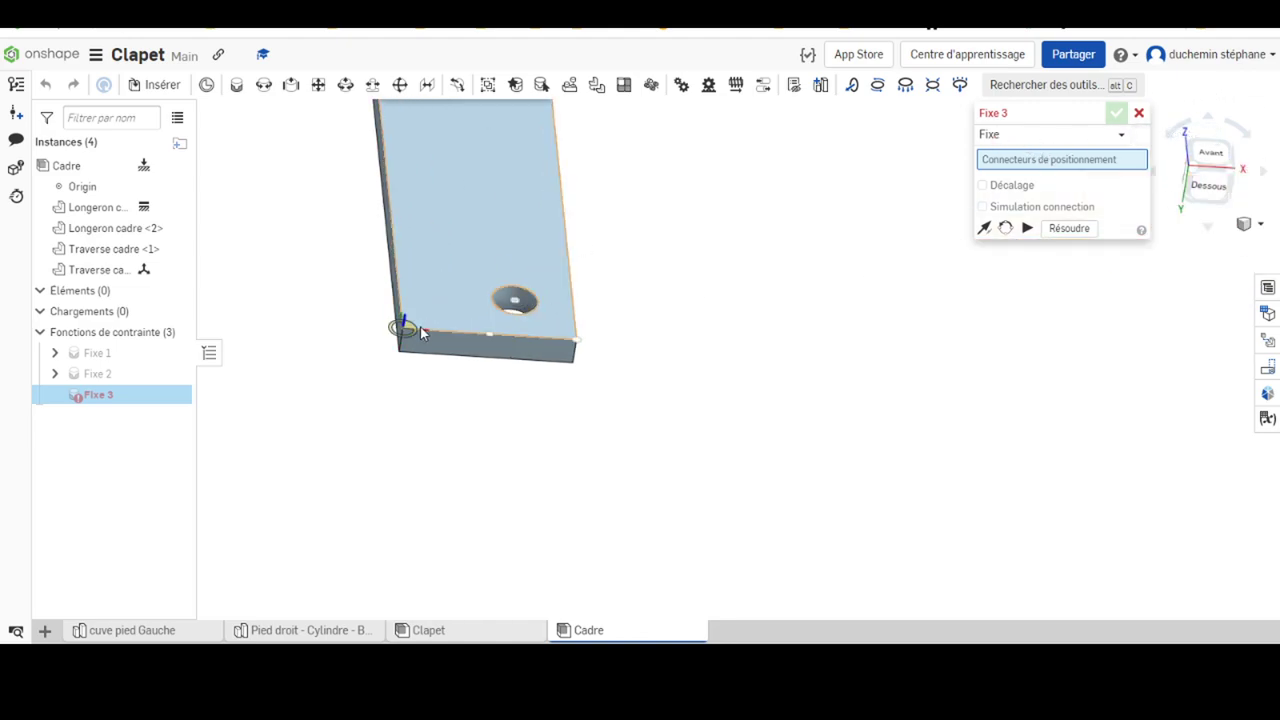
{"action": "left_click", "coordinate": [488, 333]}
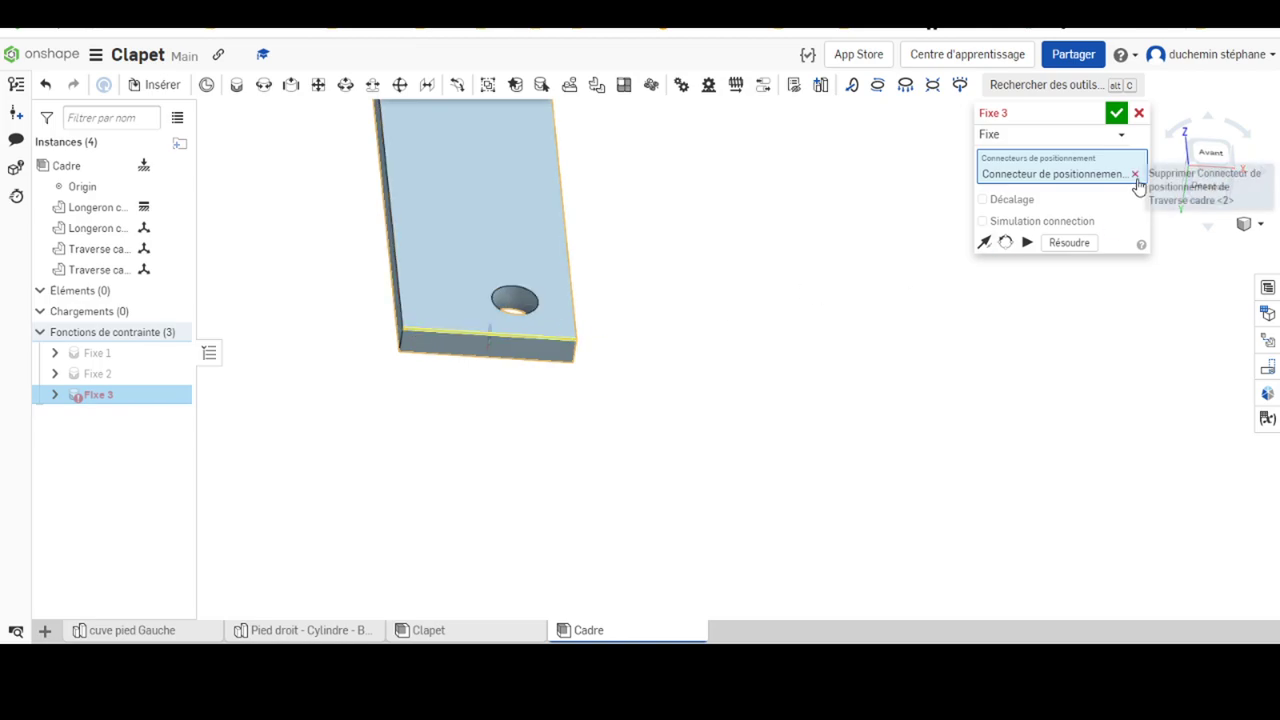
{"action": "left_click", "coordinate": [1135, 174]}
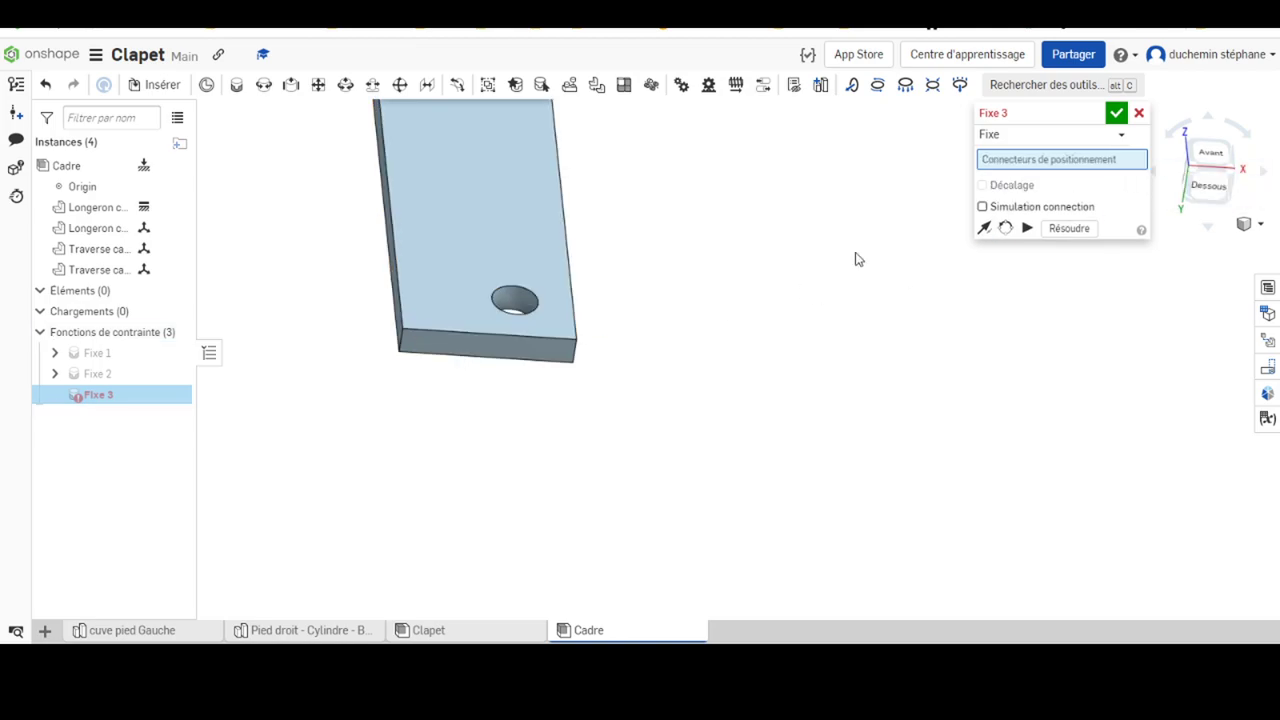
{"action": "left_click", "coordinate": [420, 324]}
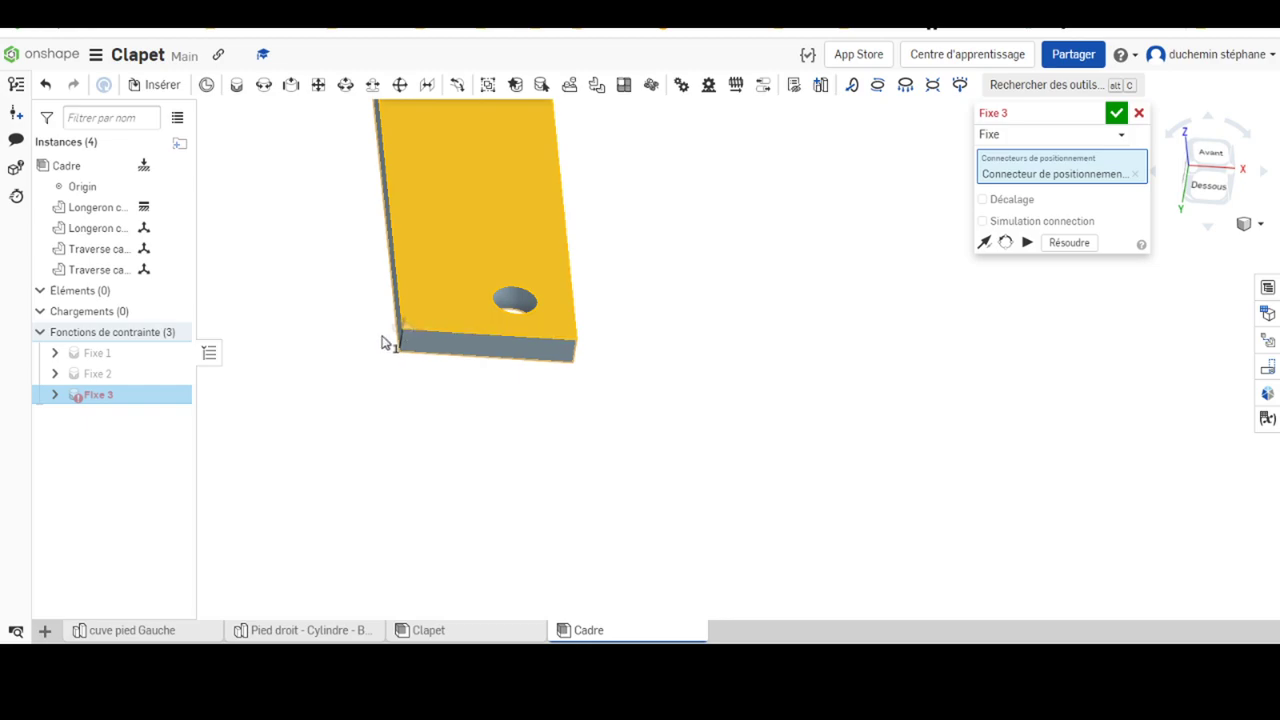
Put Fixe 3's second connector on the longeron's corner.
{"action": "scroll", "coordinate": [770, 268], "scroll_direction": "down", "scroll_amount": 3}
{"action": "scroll", "coordinate": [735, 300], "scroll_direction": "down", "scroll_amount": 2}
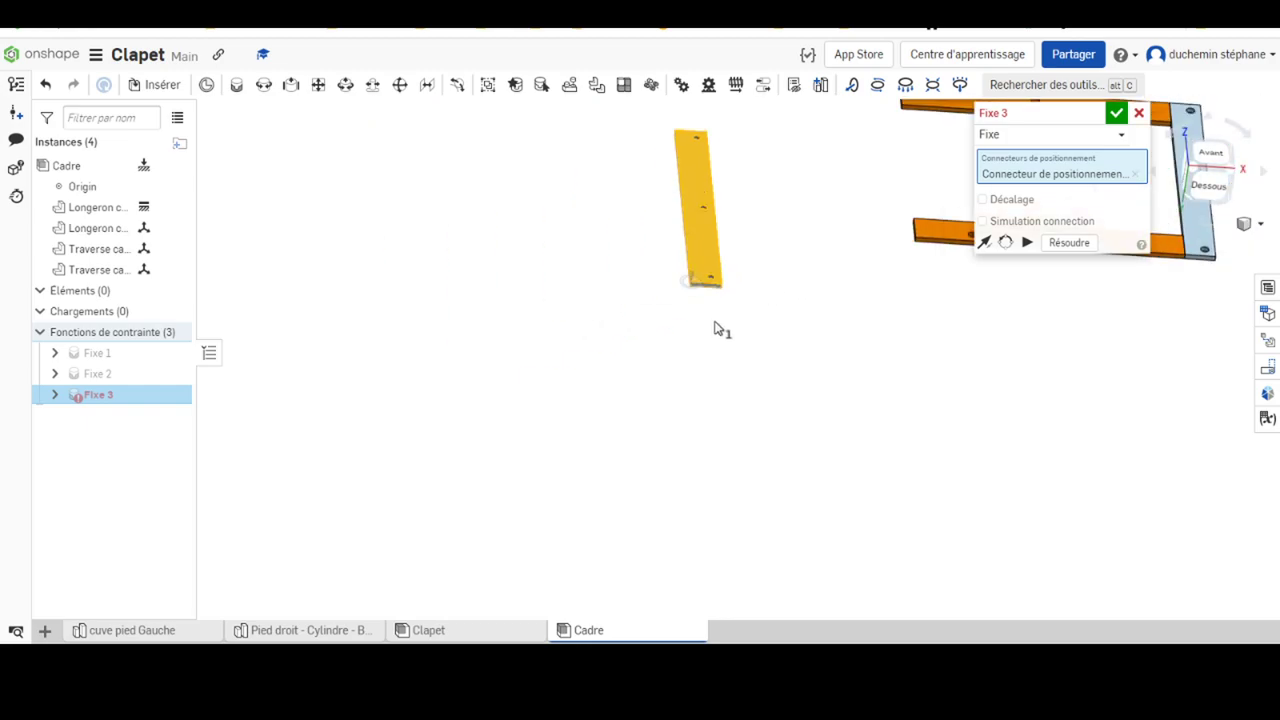
{"action": "middle_click_drag", "start_coordinate": [715, 327], "coordinate": [477, 500]}
{"action": "scroll", "coordinate": [631, 331], "scroll_direction": "up", "scroll_amount": 3}
{"action": "scroll", "coordinate": [617, 355], "scroll_direction": "up", "scroll_amount": 3}
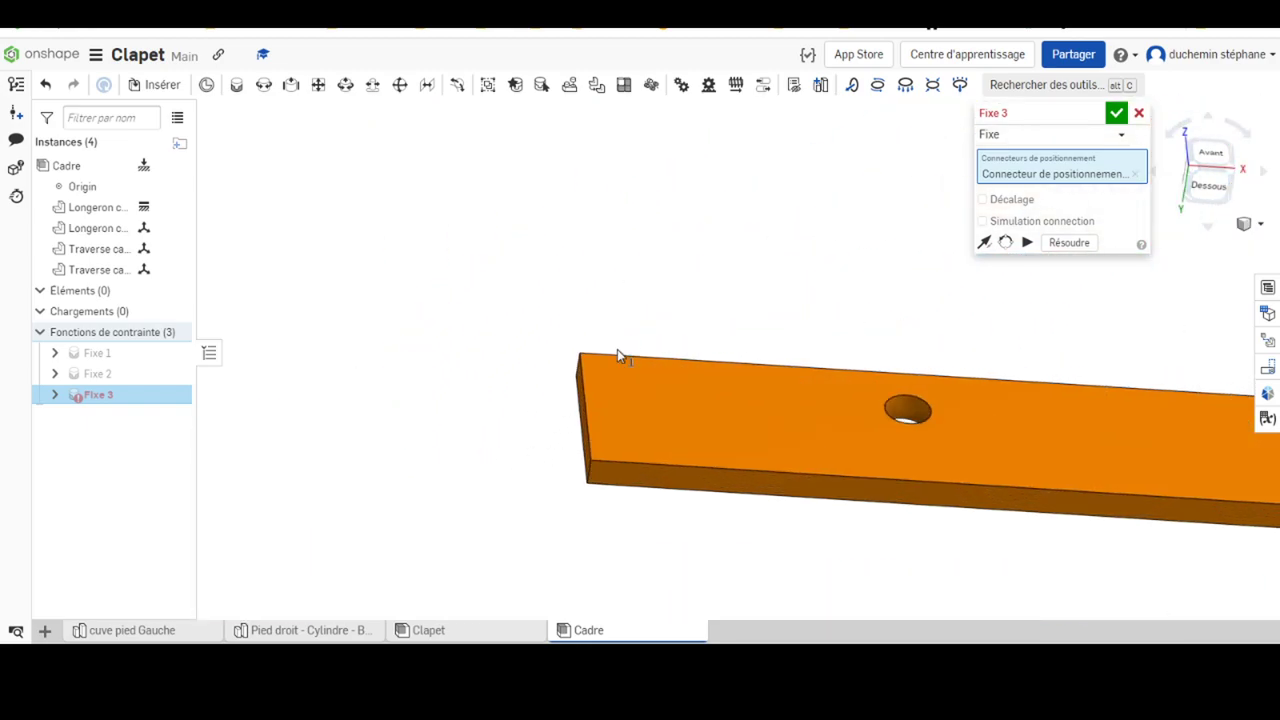
{"action": "scroll", "coordinate": [614, 355], "scroll_direction": "up", "scroll_amount": 5}
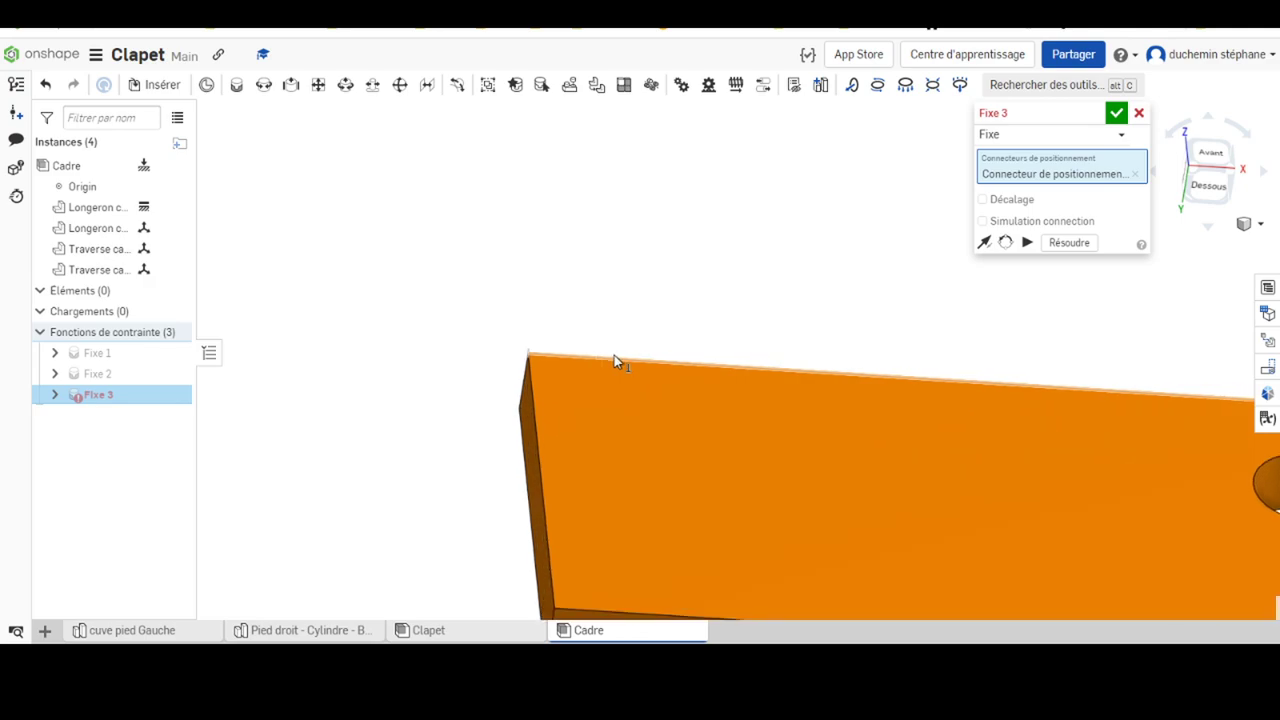
{"action": "left_click", "coordinate": [531, 371]}
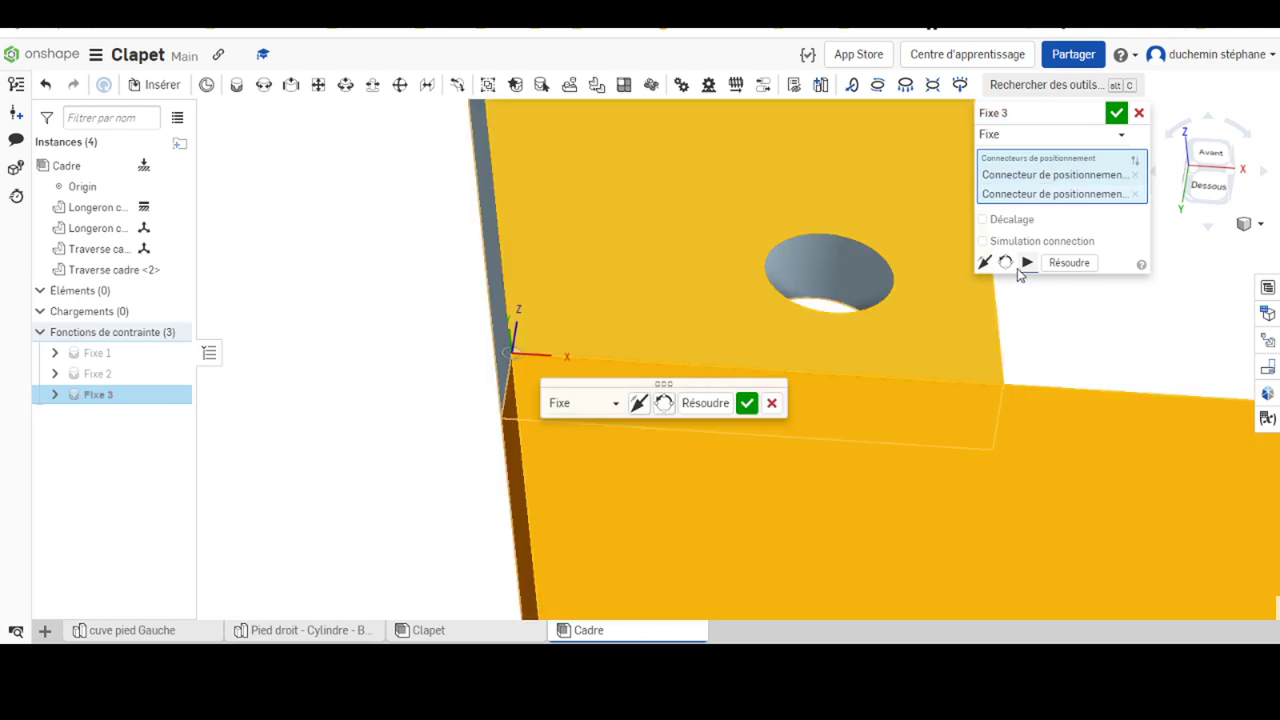
Rotate the crossbar to run along the frame and confirm Fixe 3.
{"action": "scroll", "coordinate": [1010, 295], "scroll_direction": "down", "scroll_amount": 5}
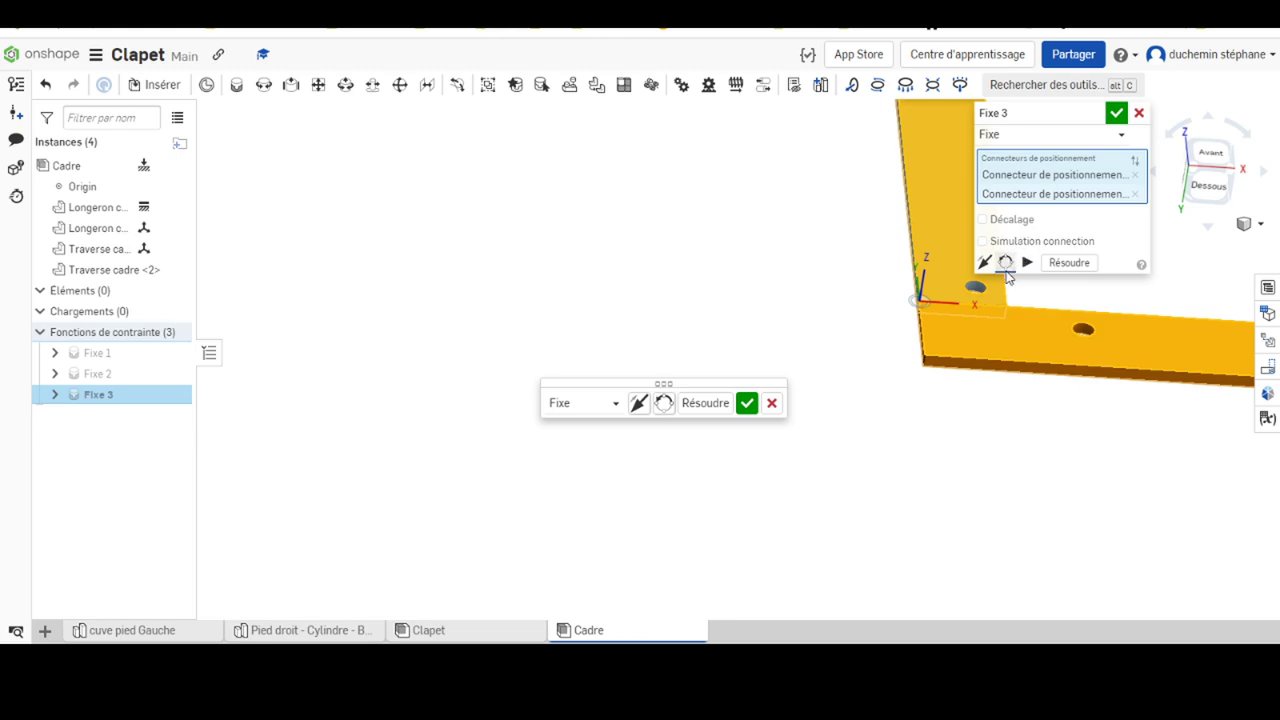
{"action": "left_click", "coordinate": [1006, 266]}
{"action": "left_click", "coordinate": [1006, 266]}
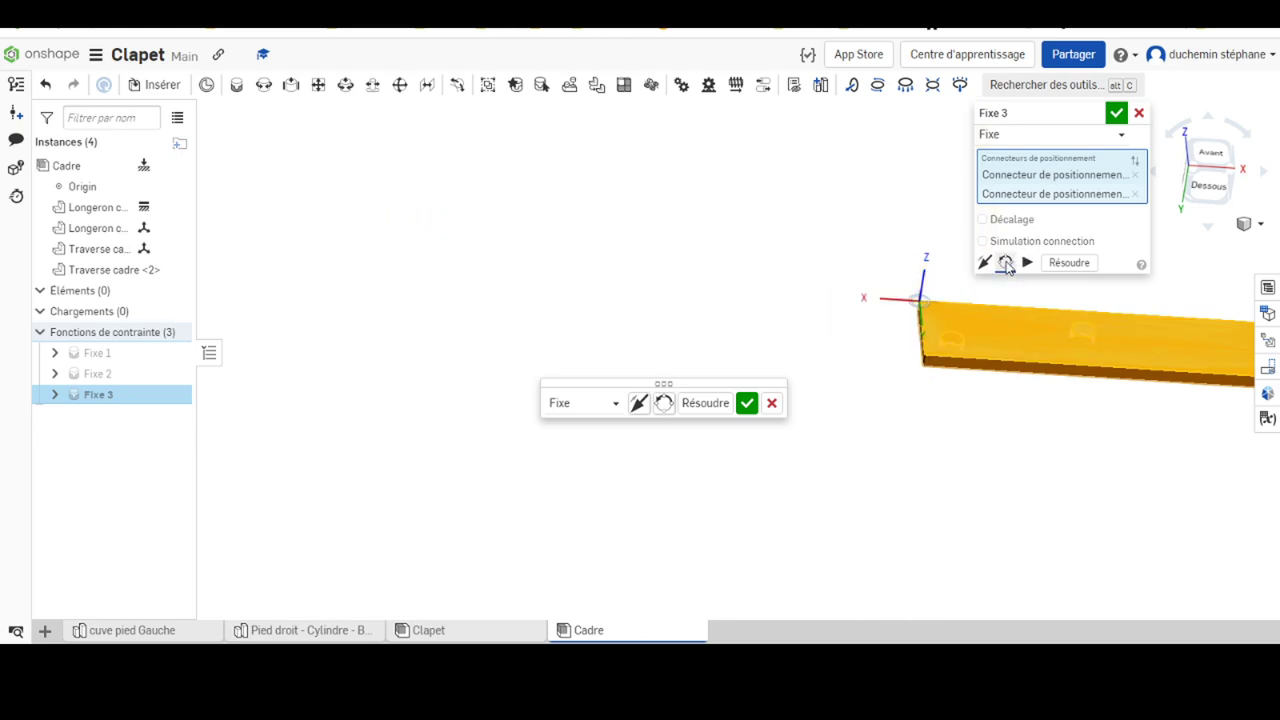
{"action": "left_click", "coordinate": [1006, 266]}
{"action": "left_click", "coordinate": [1006, 266]}
{"action": "left_click", "coordinate": [1006, 266]}
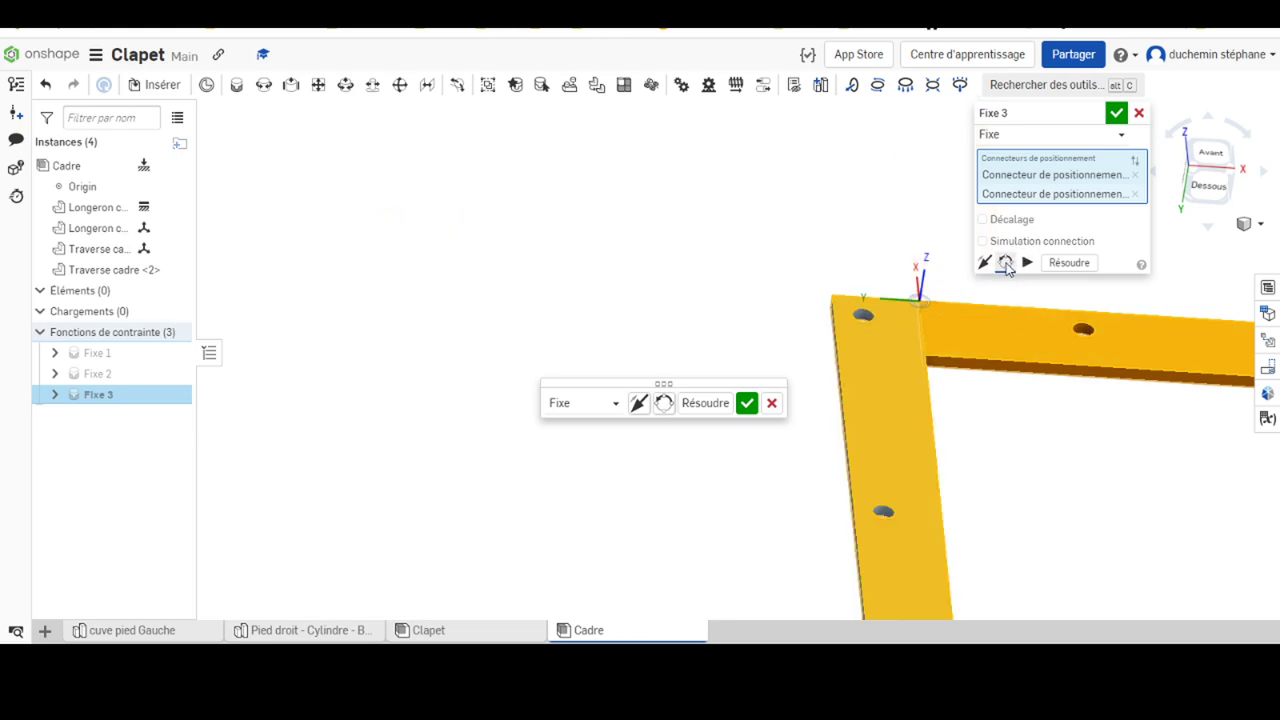
{"action": "left_click", "coordinate": [1116, 113]}
Recentre the closed rectangular frame and open the cuve pied Gauche part studio.
{"action": "scroll", "coordinate": [1040, 366], "scroll_direction": "up", "scroll_amount": 2}
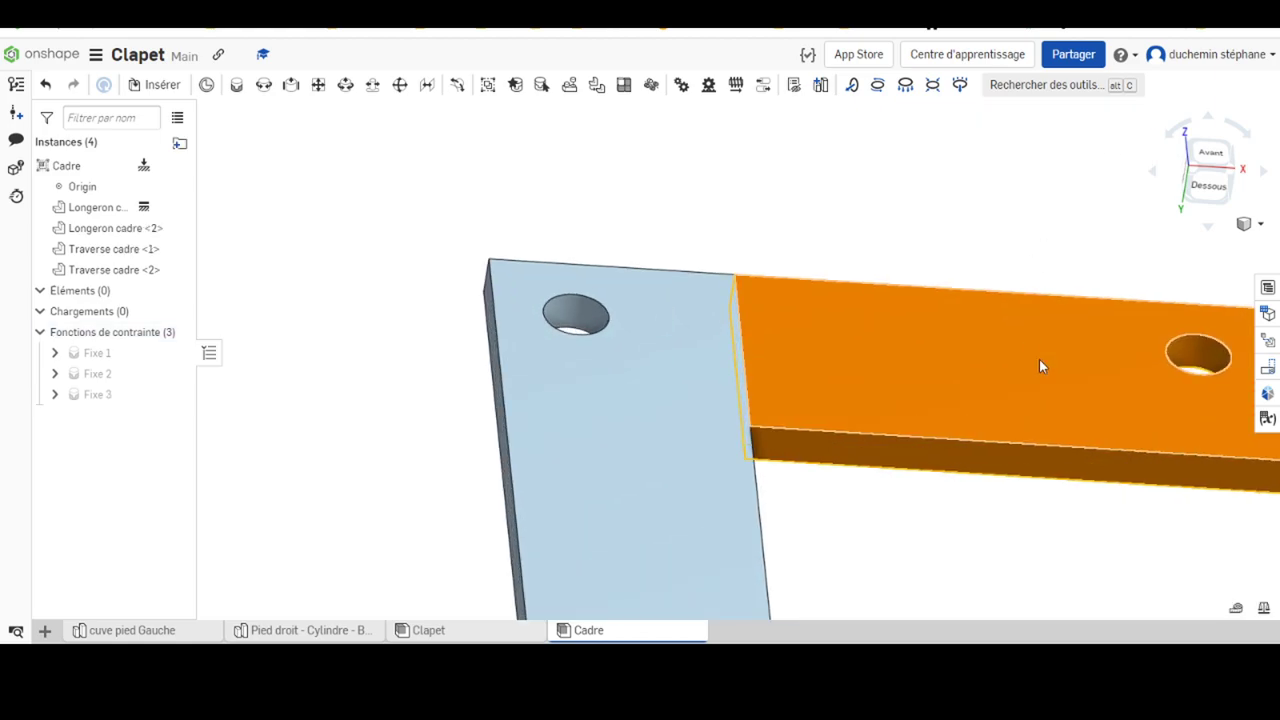
{"action": "scroll", "coordinate": [1014, 423], "scroll_direction": "down", "scroll_amount": 3}
{"action": "scroll", "coordinate": [1043, 450], "scroll_direction": "down", "scroll_amount": 2}
{"action": "middle_click_drag", "start_coordinate": [1043, 450], "coordinate": [563, 314]}
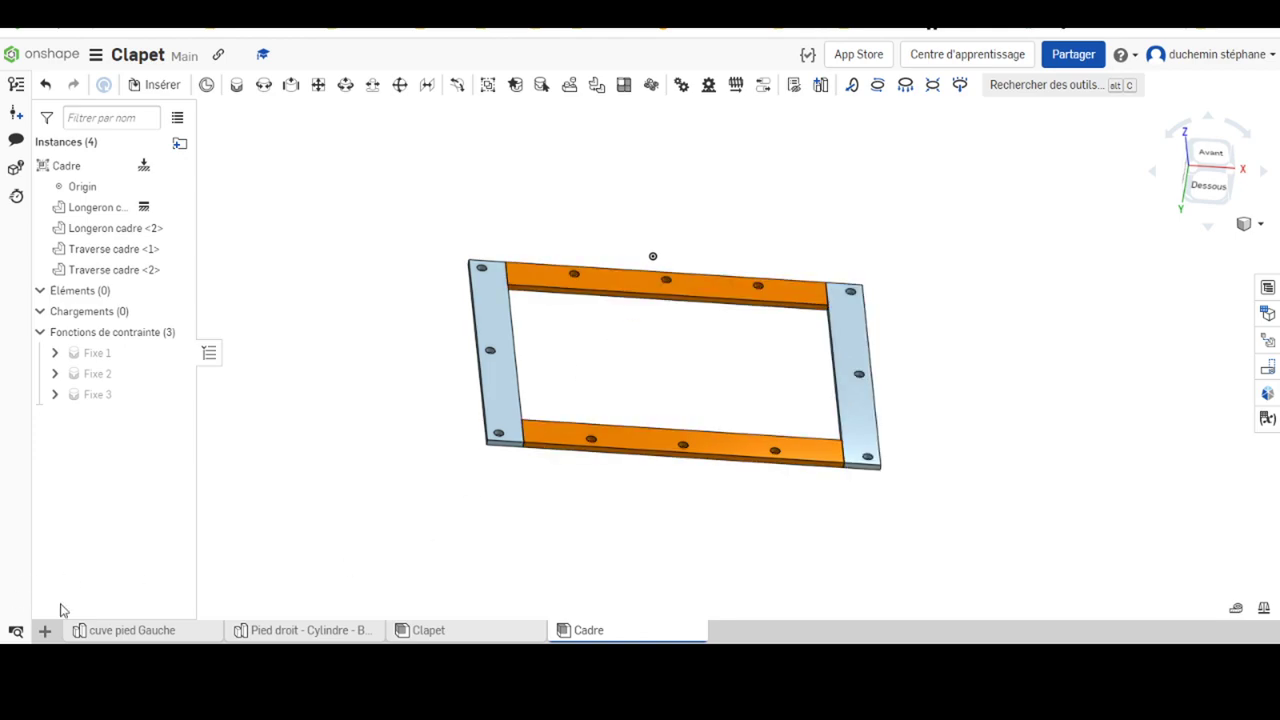
{"action": "left_click", "coordinate": [165, 634]}
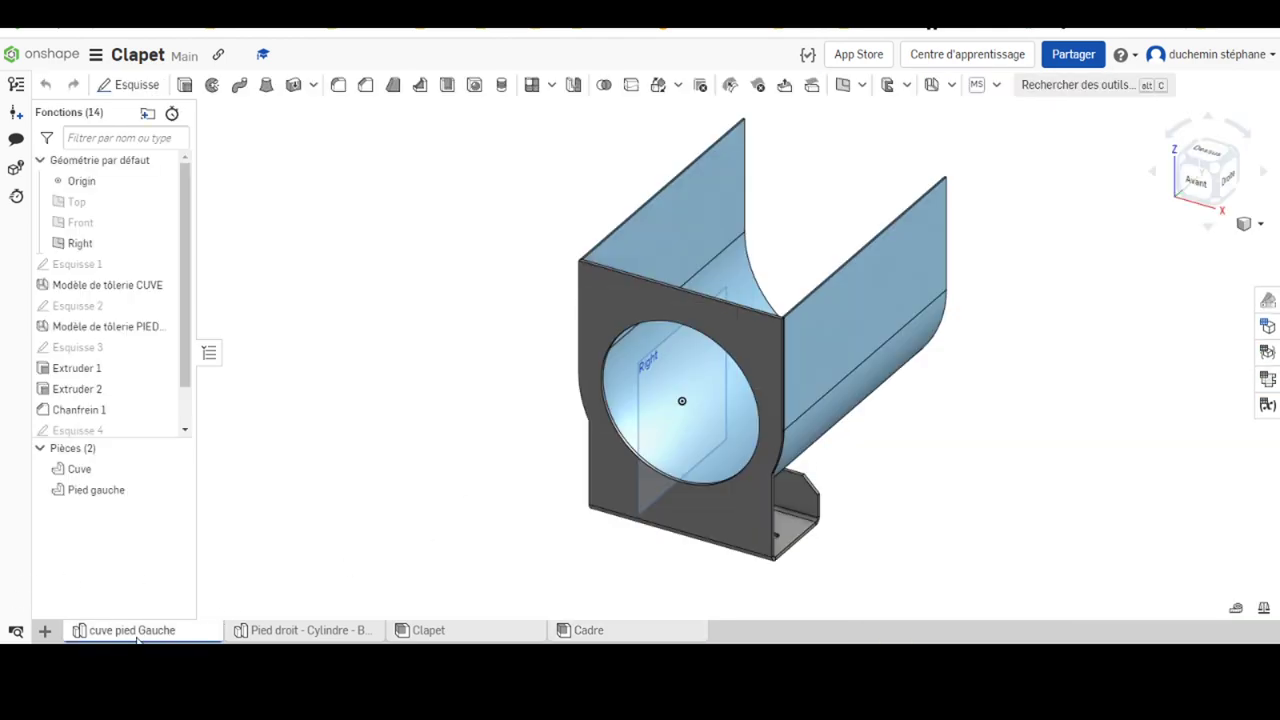
{"action": "mouse_move", "coordinate": [79, 469]}
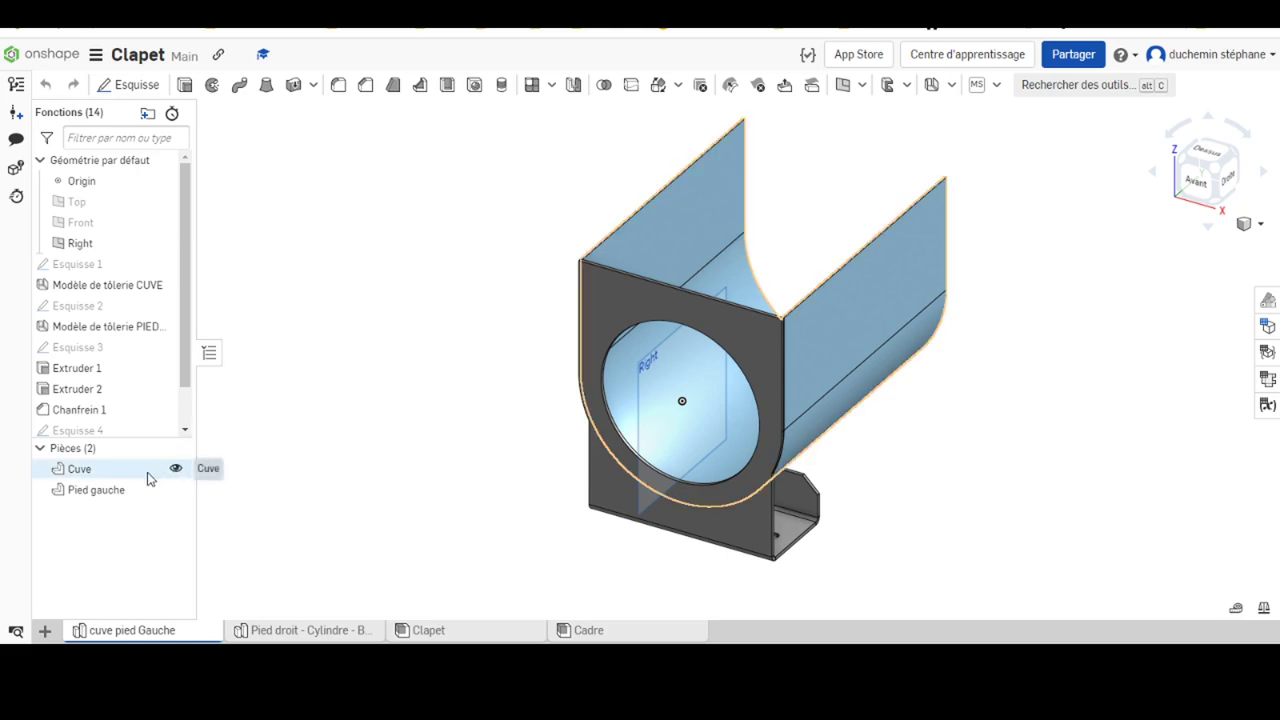
Hide Cuve and Pied gauche, then open Esquisse 5 on the Front plane, viewed normal.
{"action": "left_click", "coordinate": [177, 469]}
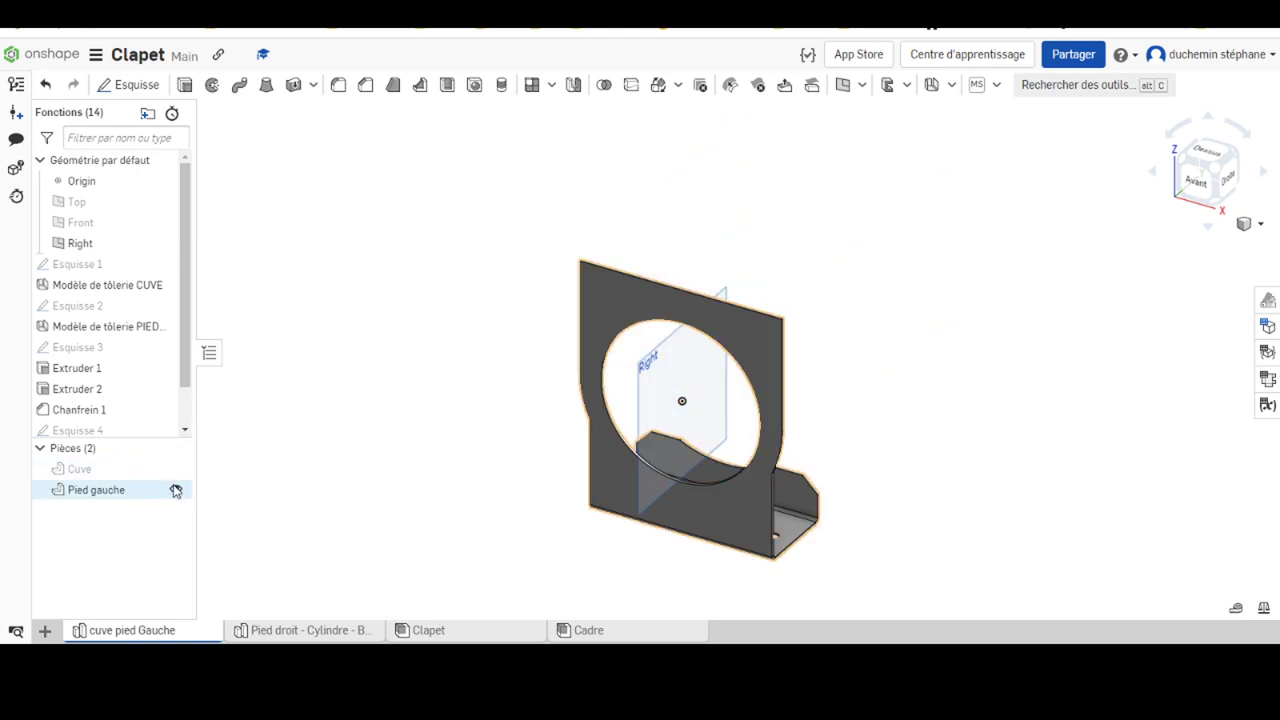
{"action": "left_click", "coordinate": [175, 490]}
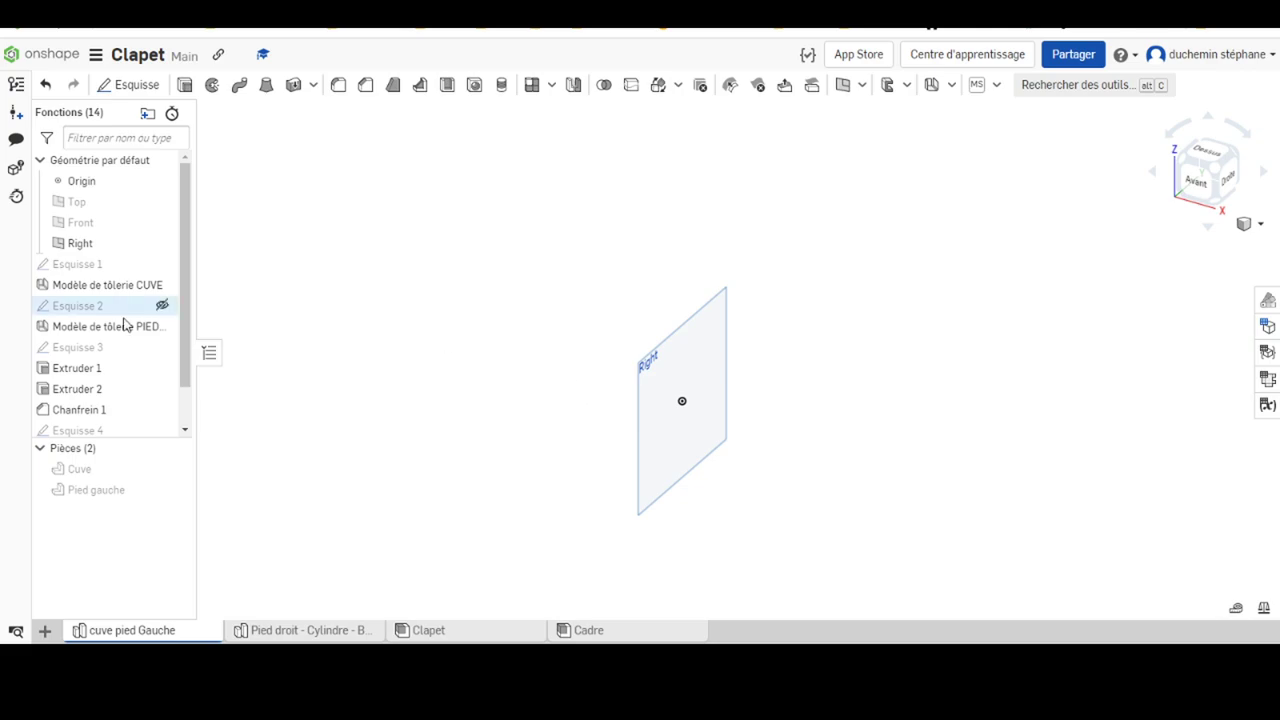
{"action": "left_click", "coordinate": [83, 232]}
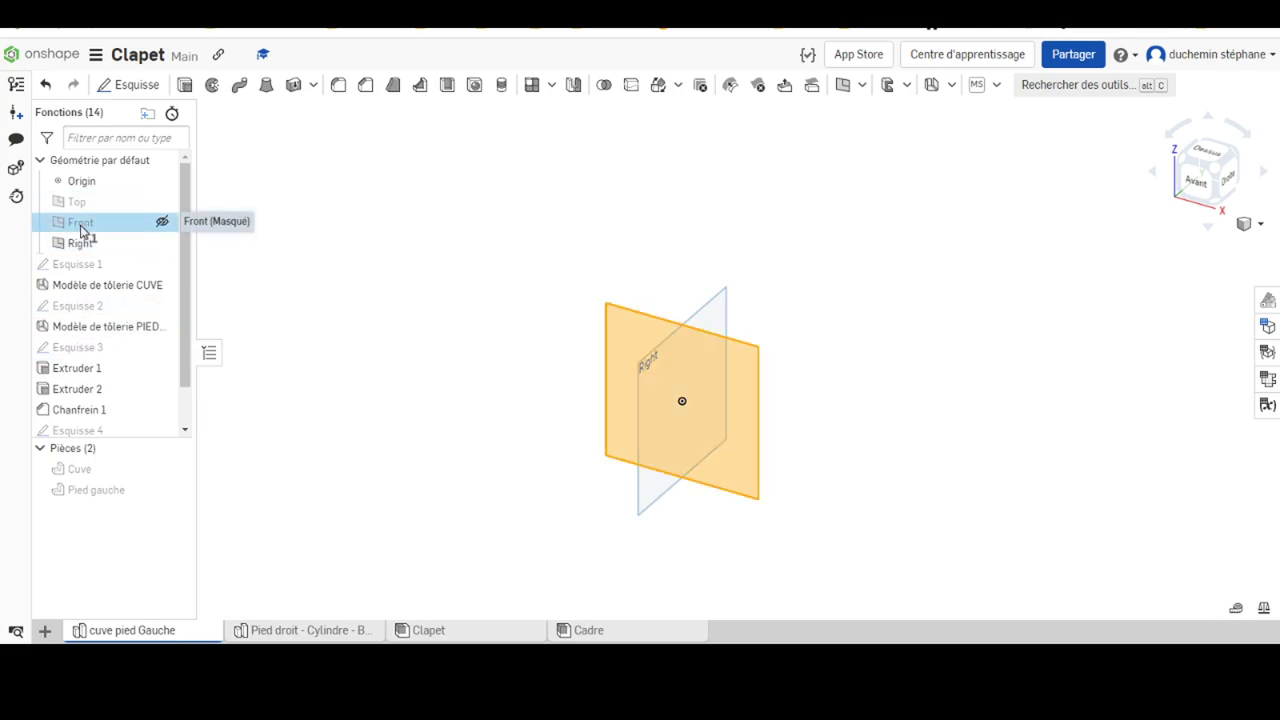
{"action": "left_click", "coordinate": [127, 84]}
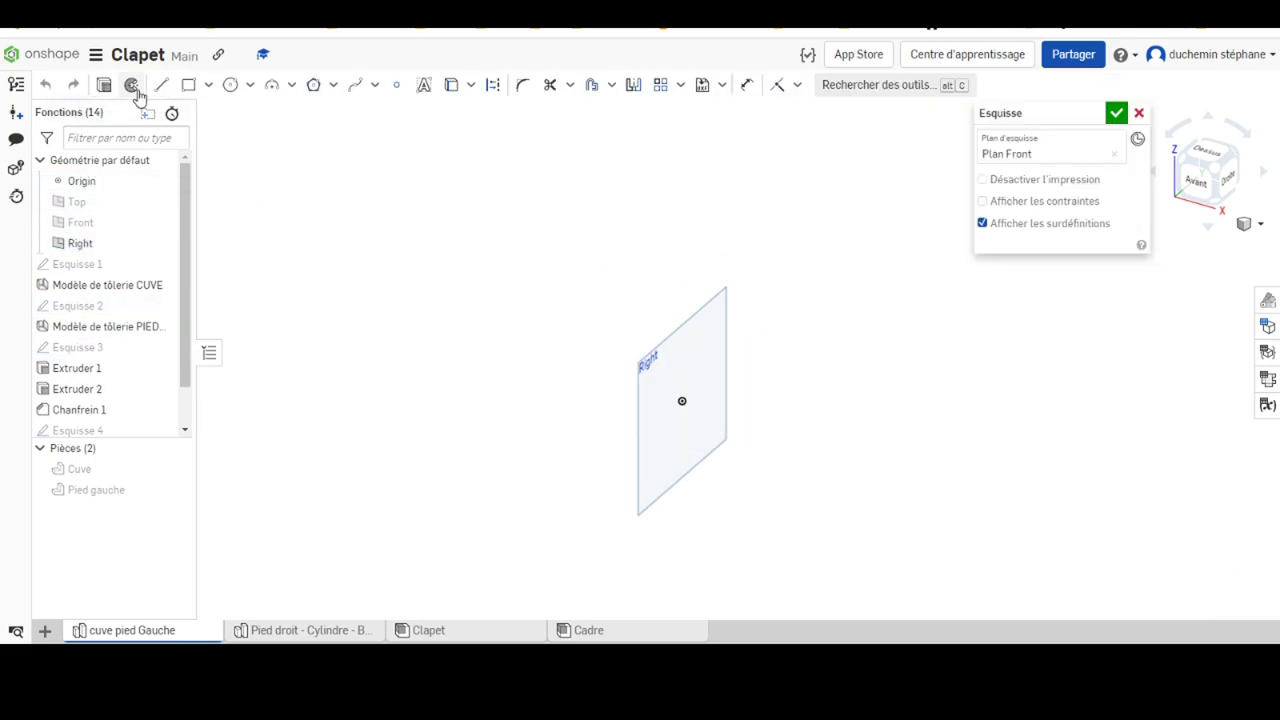
{"action": "right_click", "coordinate": [446, 208]}
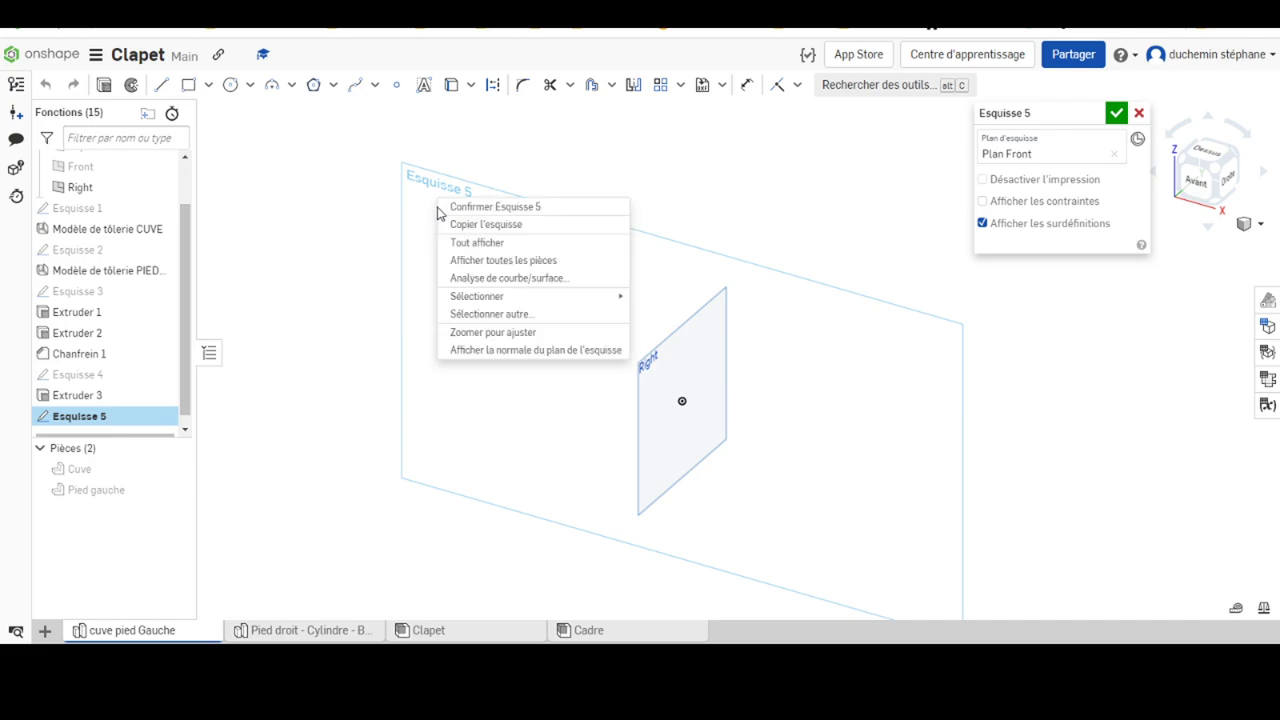
{"action": "left_click", "coordinate": [466, 356]}
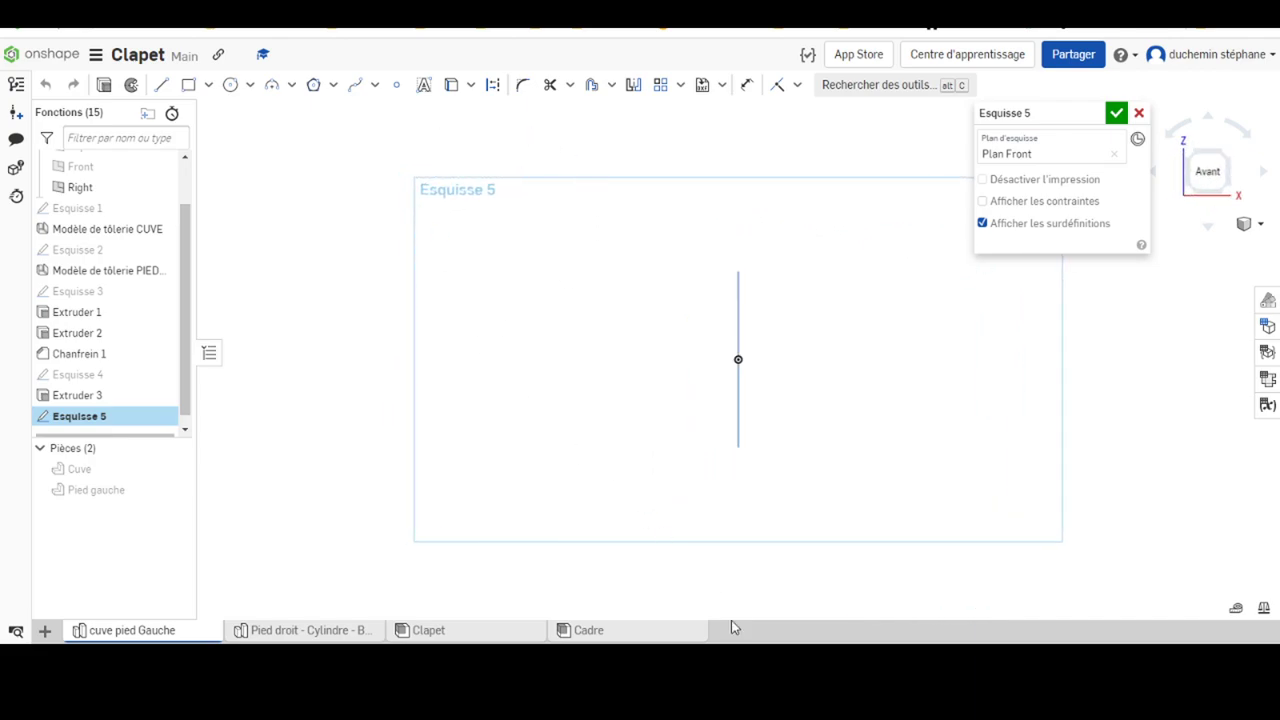
Zoom the PDF parts list to 150% to read the Manchon row: Ø 17,2 x 2,3 Lg 40.
{"action": "left_click_drag", "start_coordinate": [1220, 310], "coordinate": [1220, 187]}
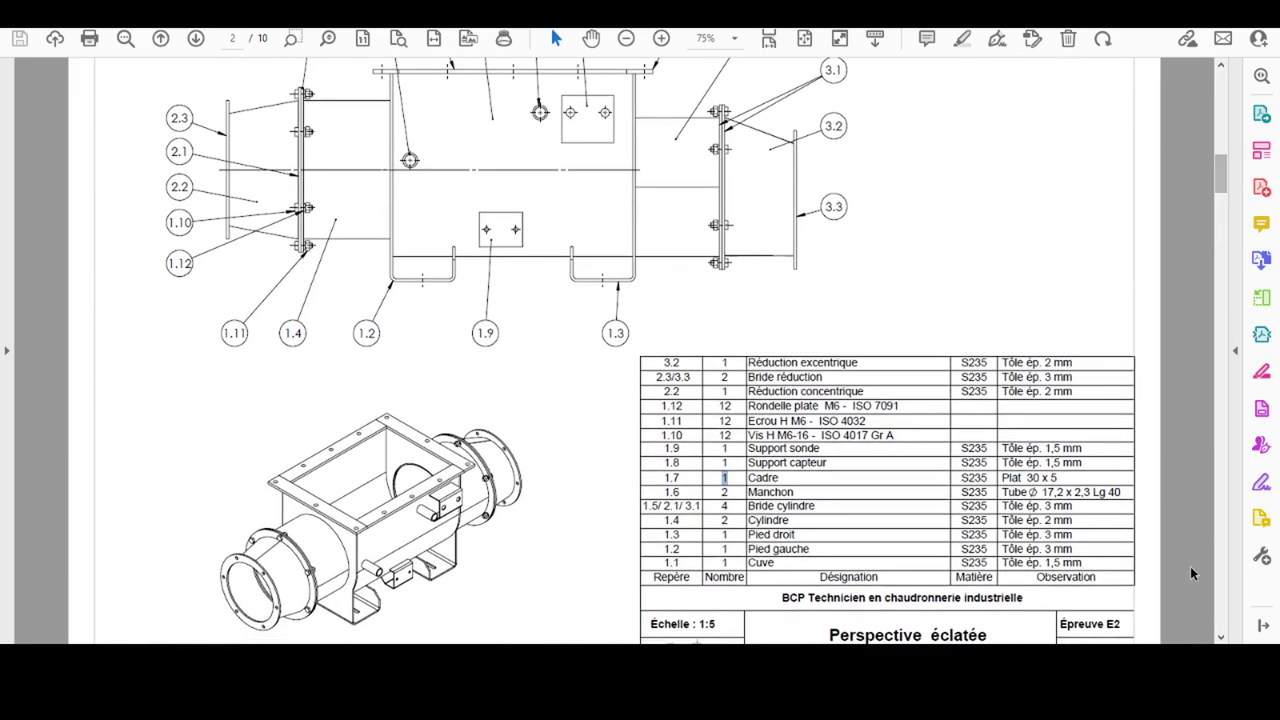
{"action": "scroll", "coordinate": [816, 471], "scroll_direction": "up", "scroll_amount": 1, "text": "ctrl"}
{"action": "scroll", "coordinate": [816, 471], "scroll_direction": "up", "scroll_amount": 1, "text": "ctrl"}
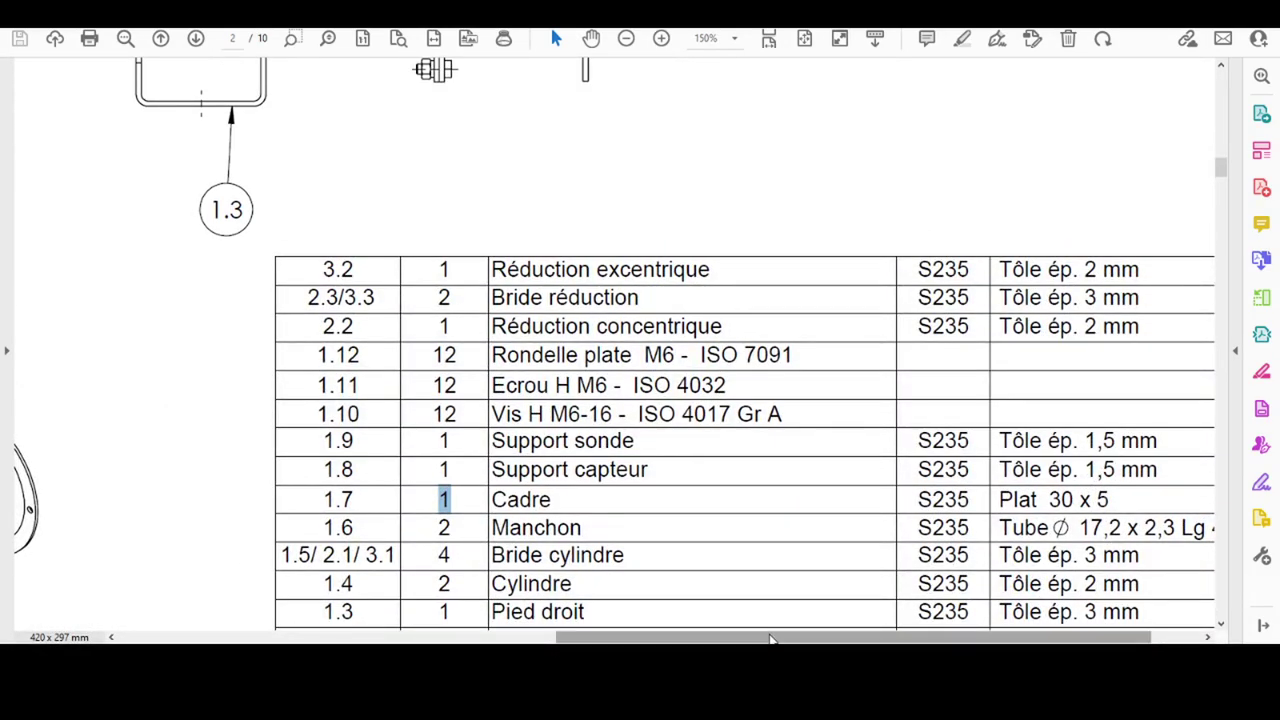
{"action": "left_click_drag", "start_coordinate": [841, 635], "coordinate": [889, 636]}
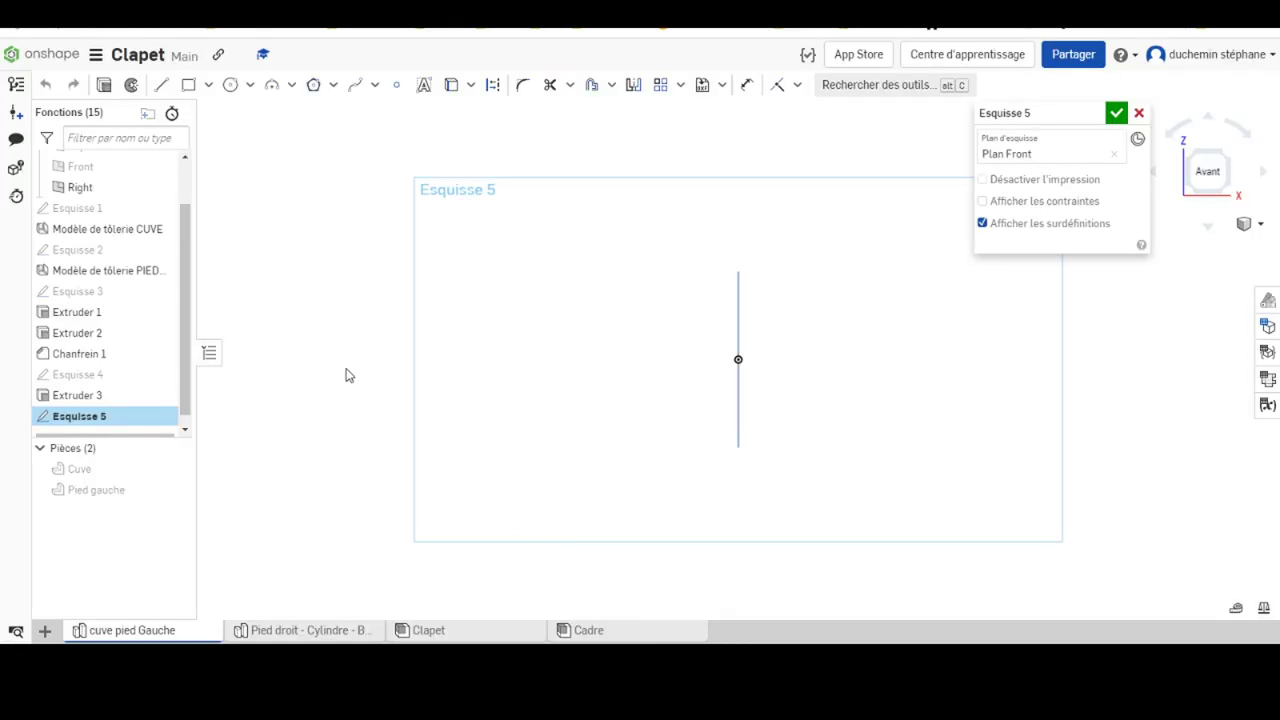
Draw a circle centred on the line's midpoint and dimension it Ø17.2.
{"action": "left_click", "coordinate": [231, 86]}
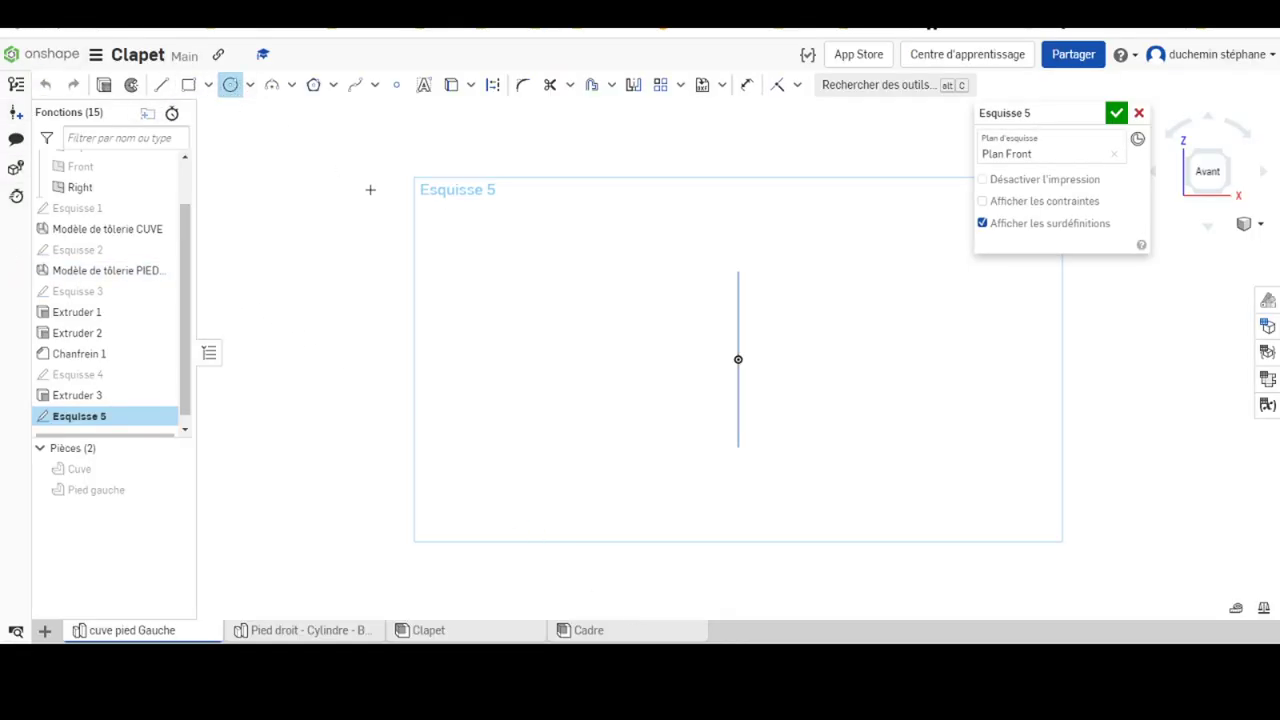
{"action": "left_click", "coordinate": [738, 360]}
{"action": "left_click", "coordinate": [801, 340]}
{"action": "left_click", "coordinate": [750, 88]}
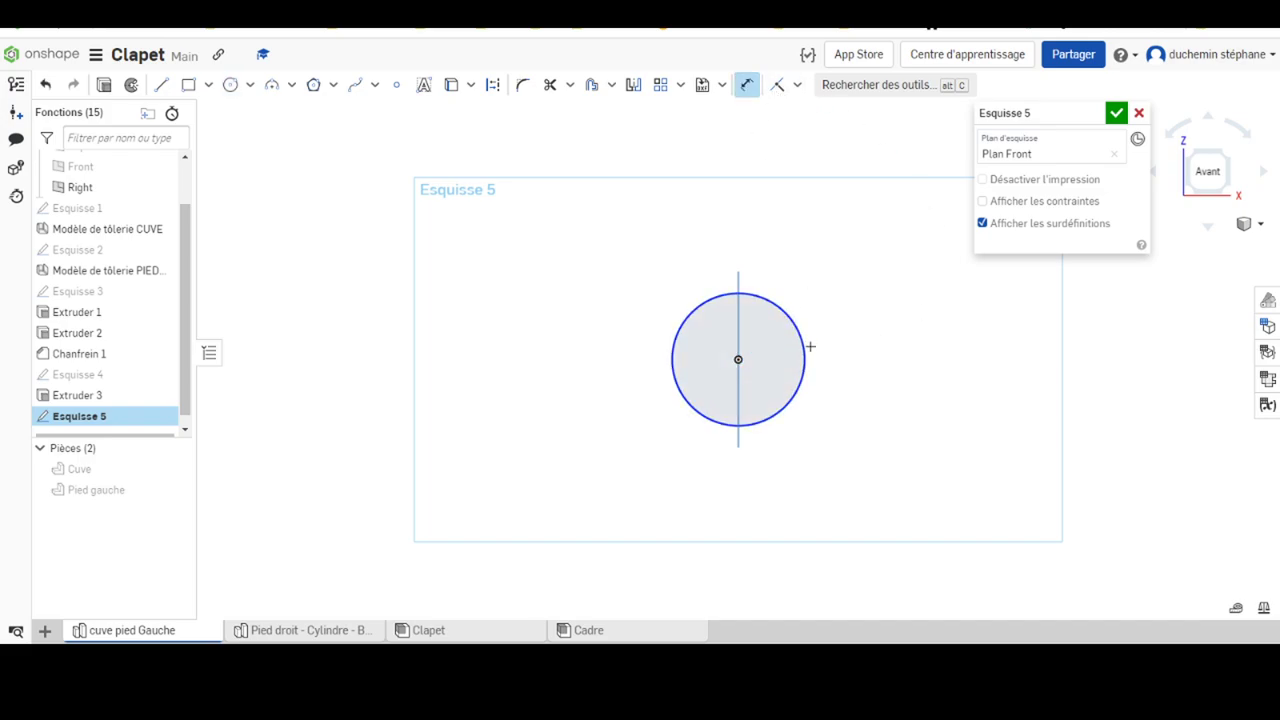
{"action": "left_click", "coordinate": [801, 337]}
{"action": "left_click", "coordinate": [882, 320]}
{"action": "type", "text": "1"}
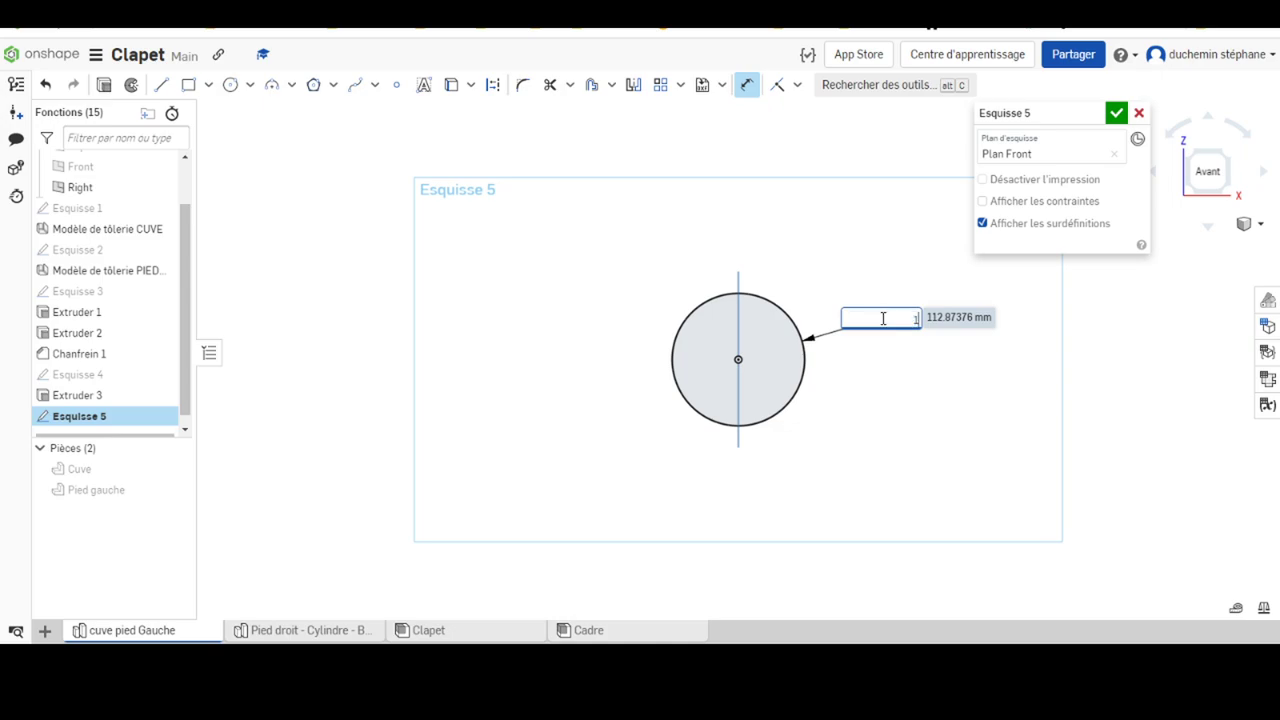
{"action": "type", "text": "7.2"}
{"action": "key", "text": "Return"}
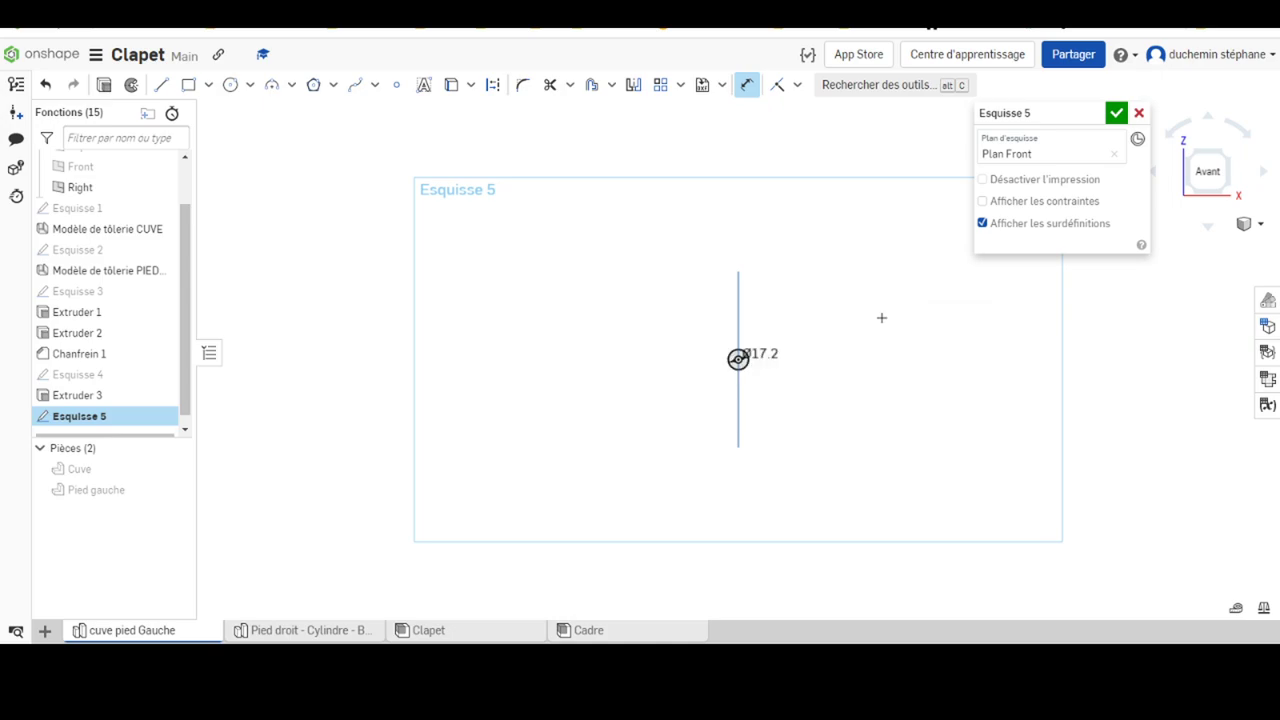
Offset the circle inward by 2.3 mm to form the tube wall.
{"action": "scroll", "coordinate": [692, 405], "scroll_direction": "down", "scroll_amount": 2}
{"action": "scroll", "coordinate": [817, 363], "scroll_direction": "up", "scroll_amount": 4}
{"action": "scroll", "coordinate": [1051, 420], "scroll_direction": "up", "scroll_amount": 3}
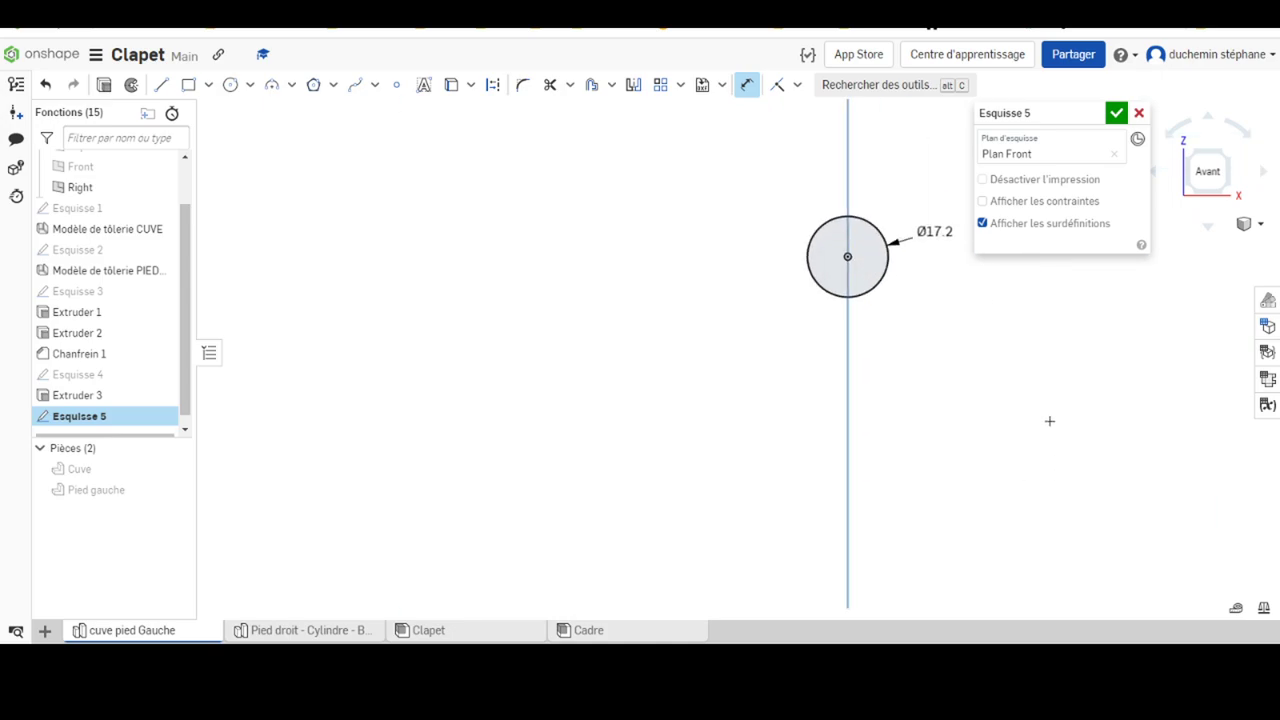
{"action": "middle_click_drag", "start_coordinate": [869, 178], "coordinate": [535, 196]}
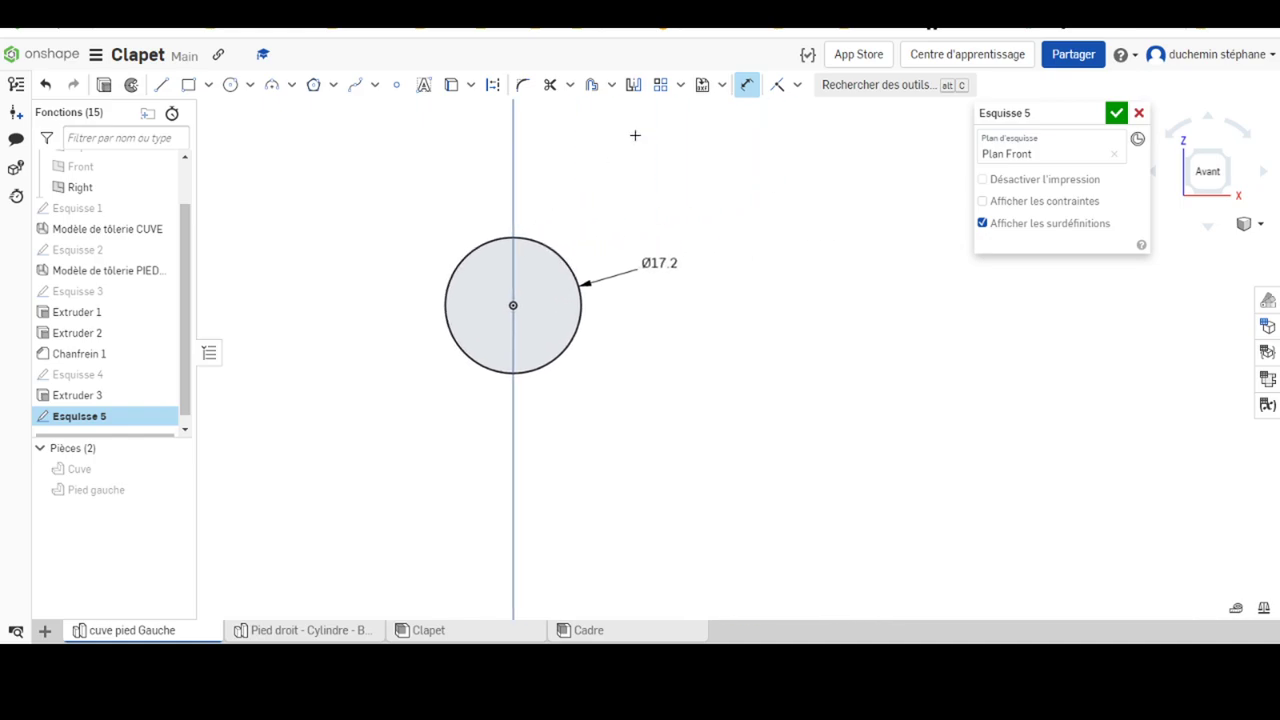
{"action": "left_click", "coordinate": [593, 88]}
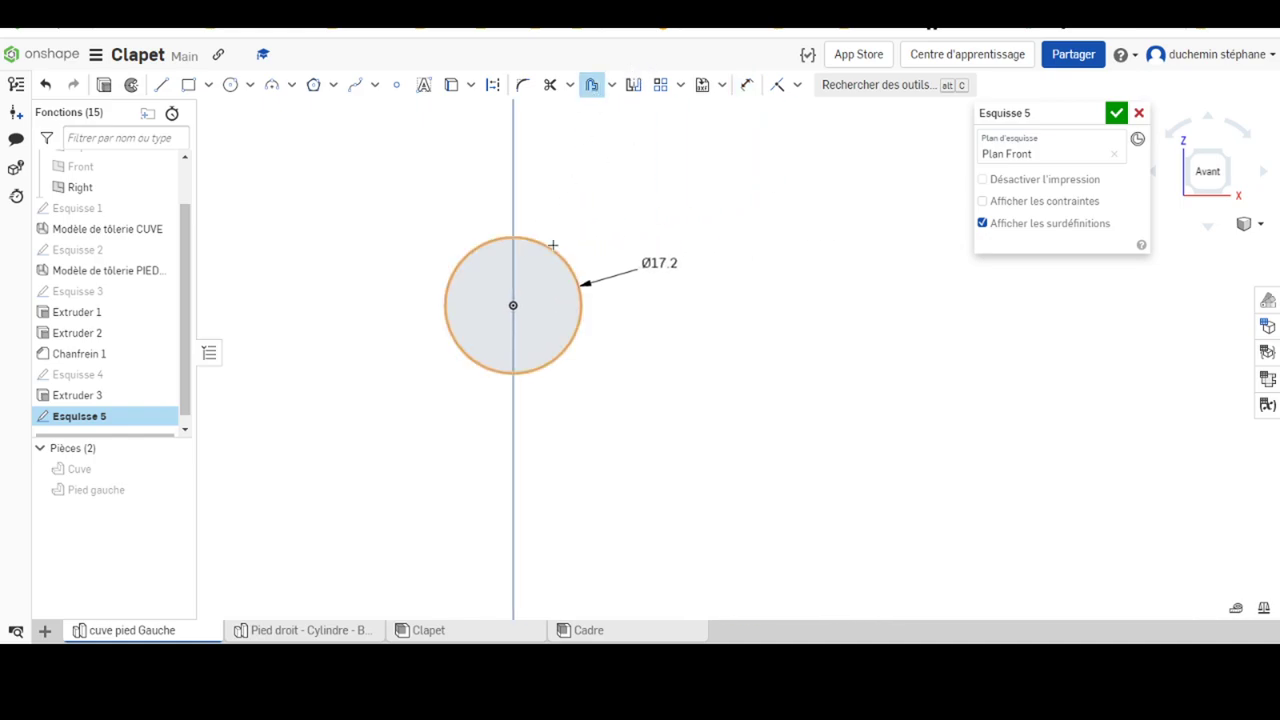
{"action": "left_click", "coordinate": [553, 244]}
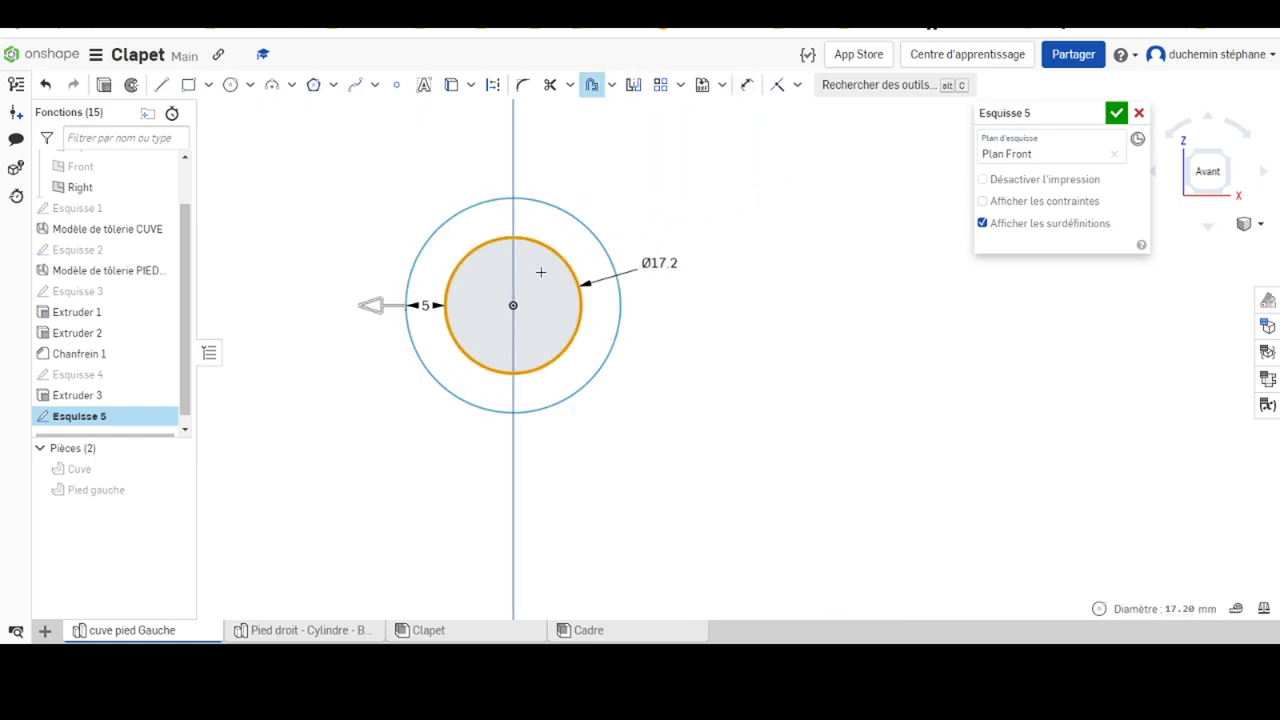
{"action": "left_click", "coordinate": [369, 307]}
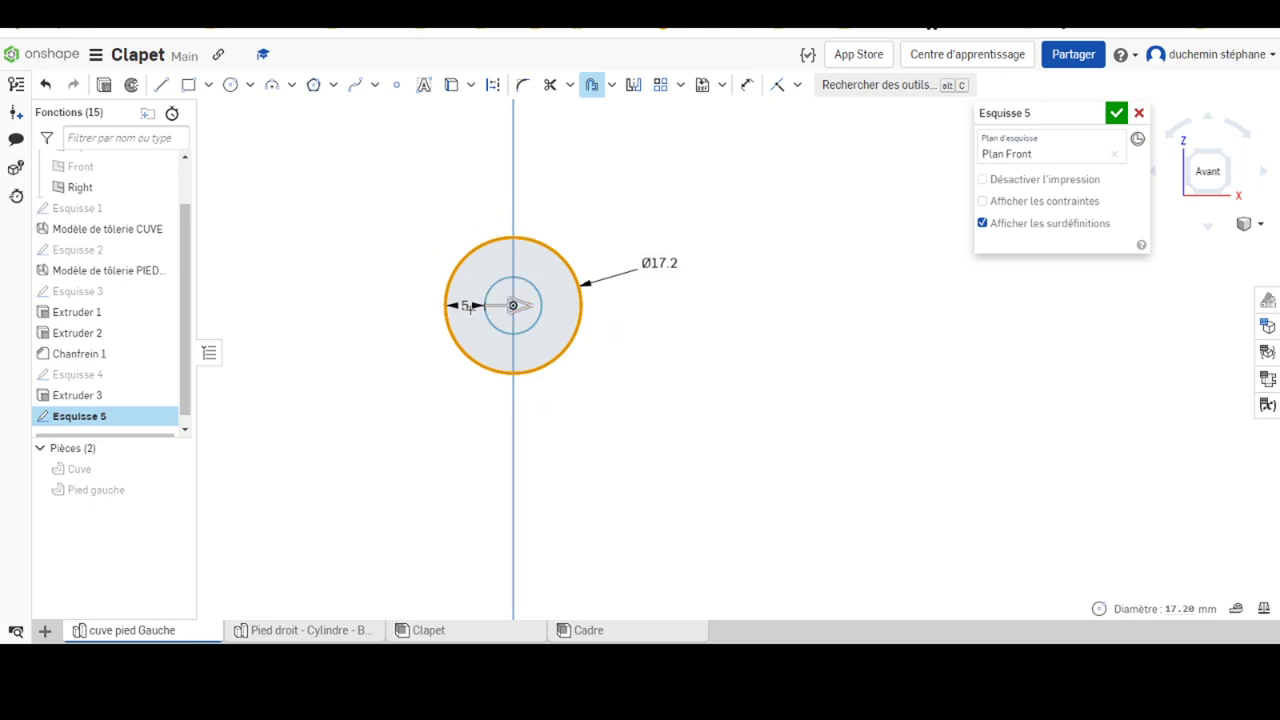
{"action": "double_click", "coordinate": [466, 306]}
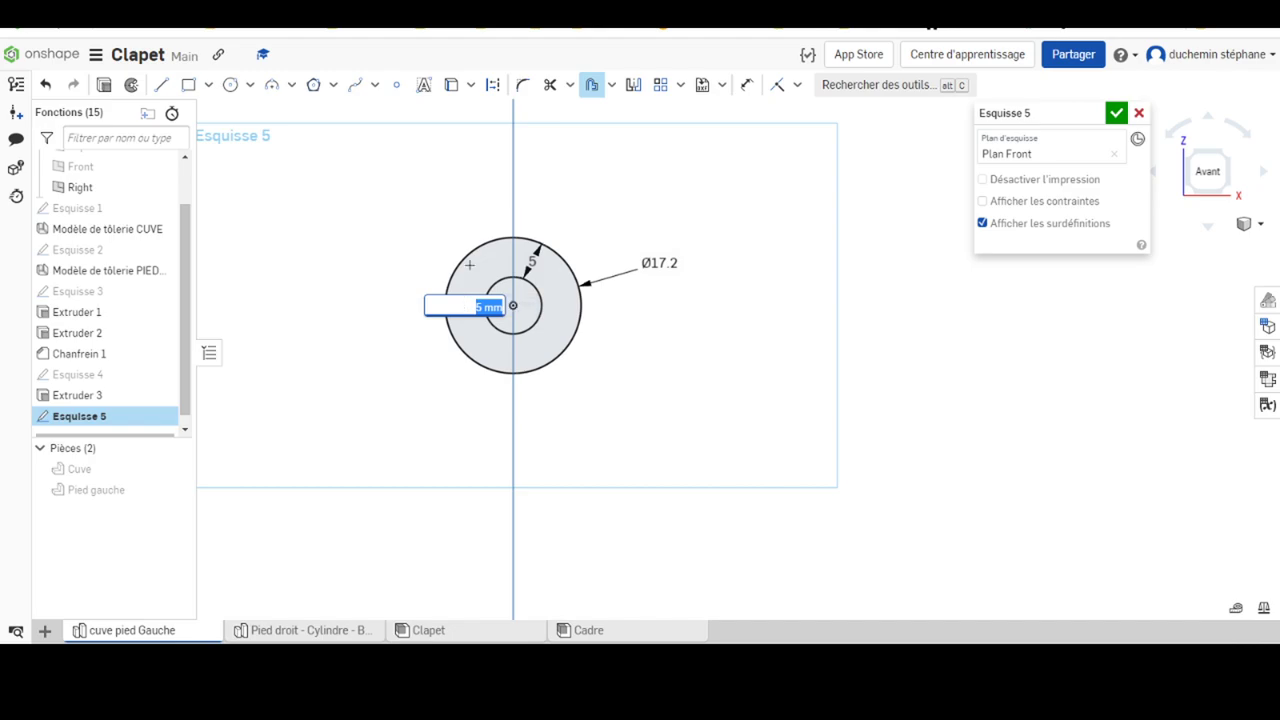
{"action": "type", "text": "2.3"}
{"action": "key", "text": "Return"}
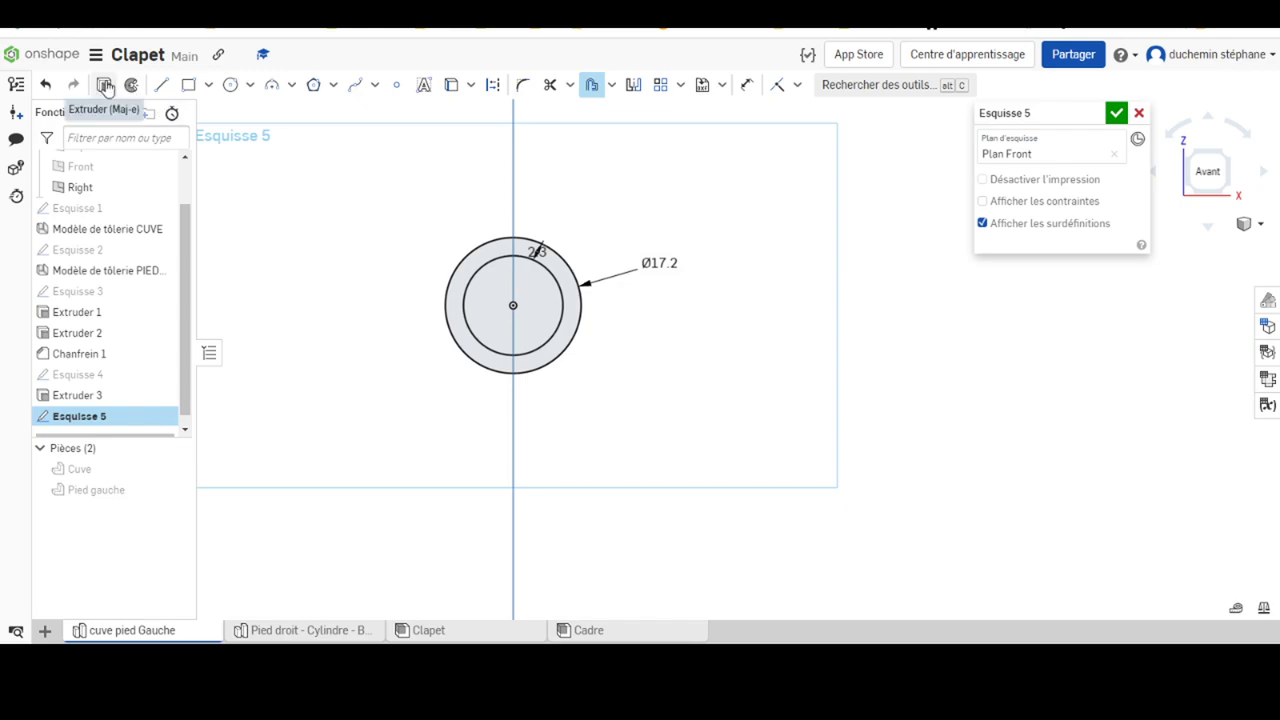
Extrude the ring profile 40 mm deep to create the tube part.
{"action": "left_click", "coordinate": [104, 84]}
{"action": "key", "text": "shift+7"}
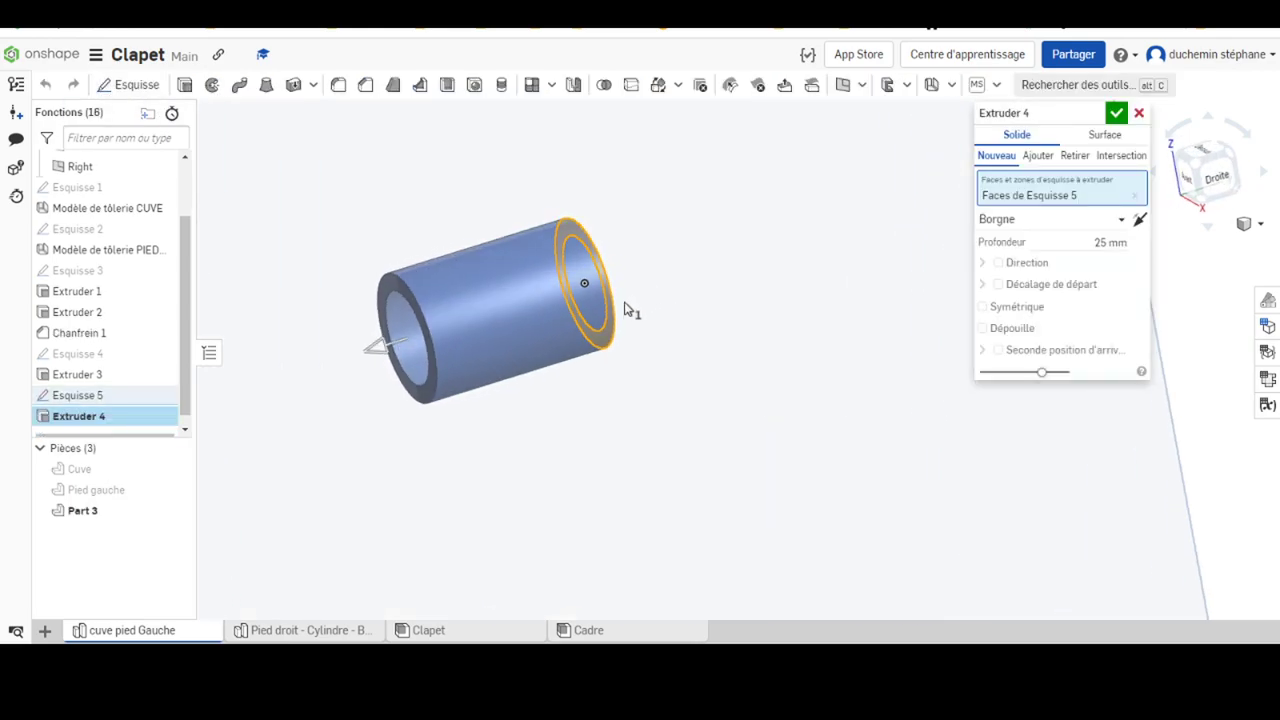
{"action": "left_click", "coordinate": [1087, 243]}
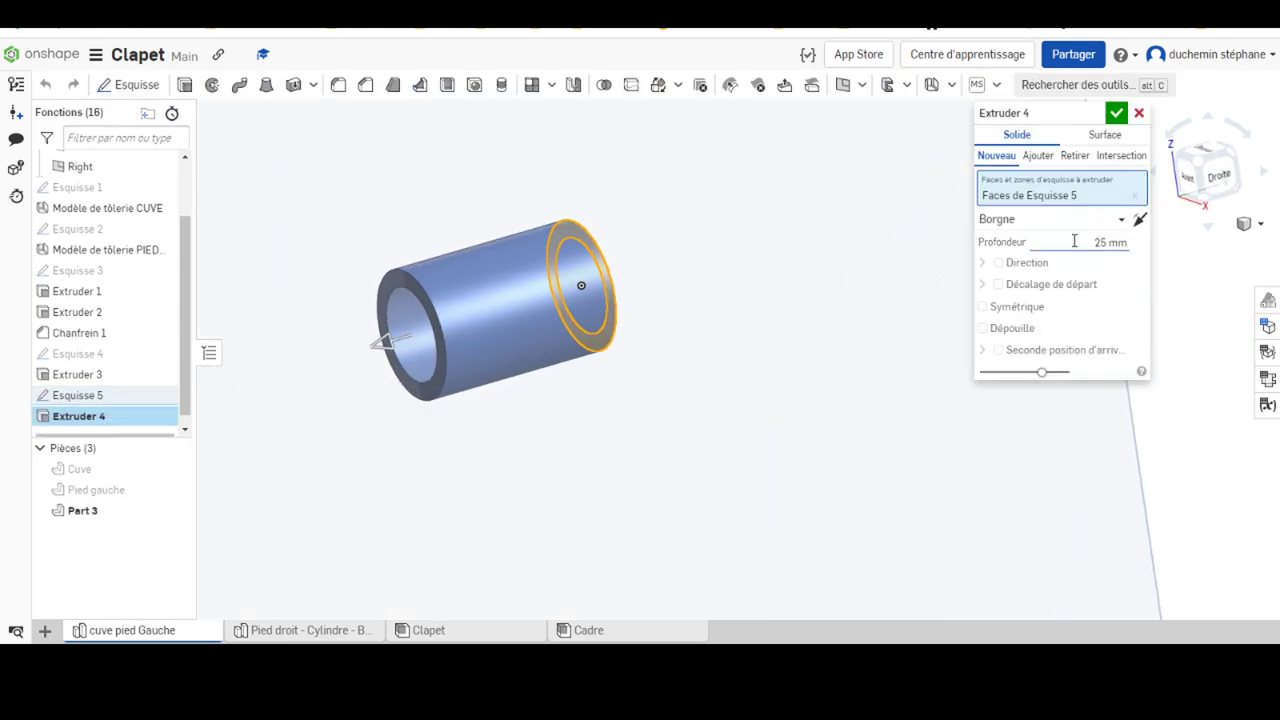
{"action": "type", "text": "40"}
{"action": "key", "text": "Return"}
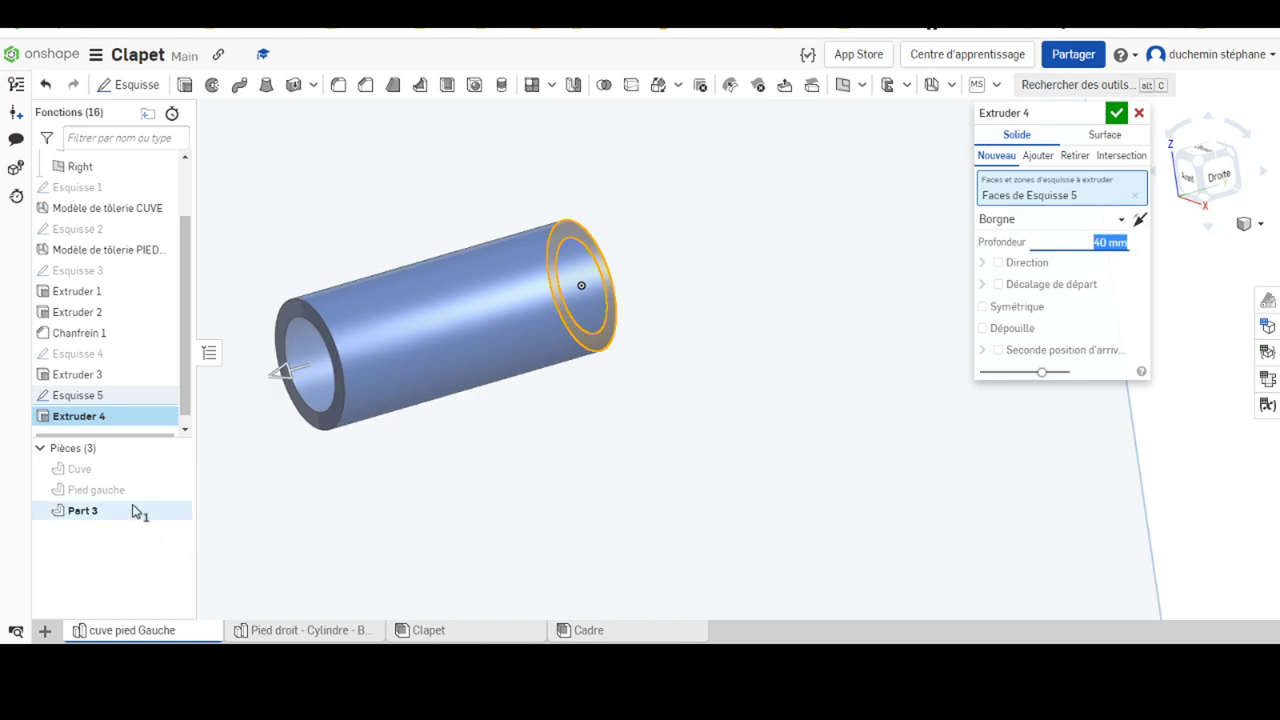
{"action": "left_click", "coordinate": [1116, 113]}
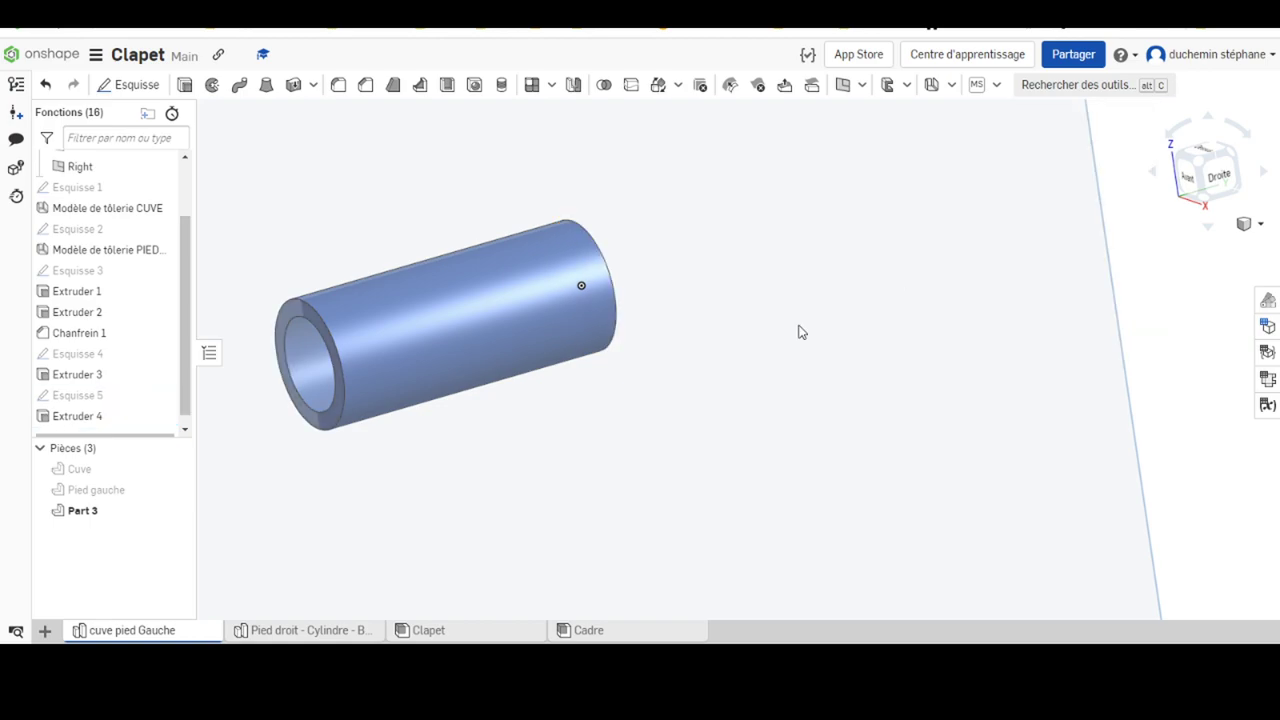
Rename the new tube part to Manchon.
{"action": "right_click", "coordinate": [90, 514]}
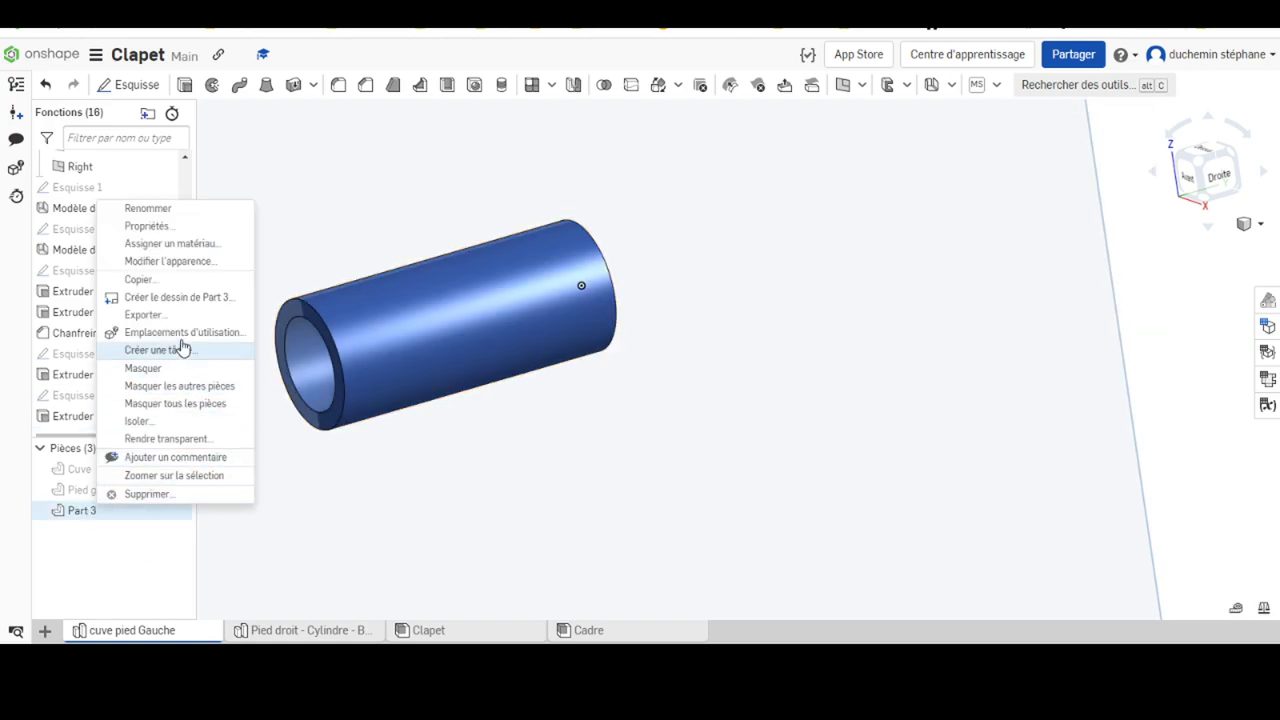
{"action": "left_click", "coordinate": [149, 209]}
{"action": "type", "text": "Manchon"}
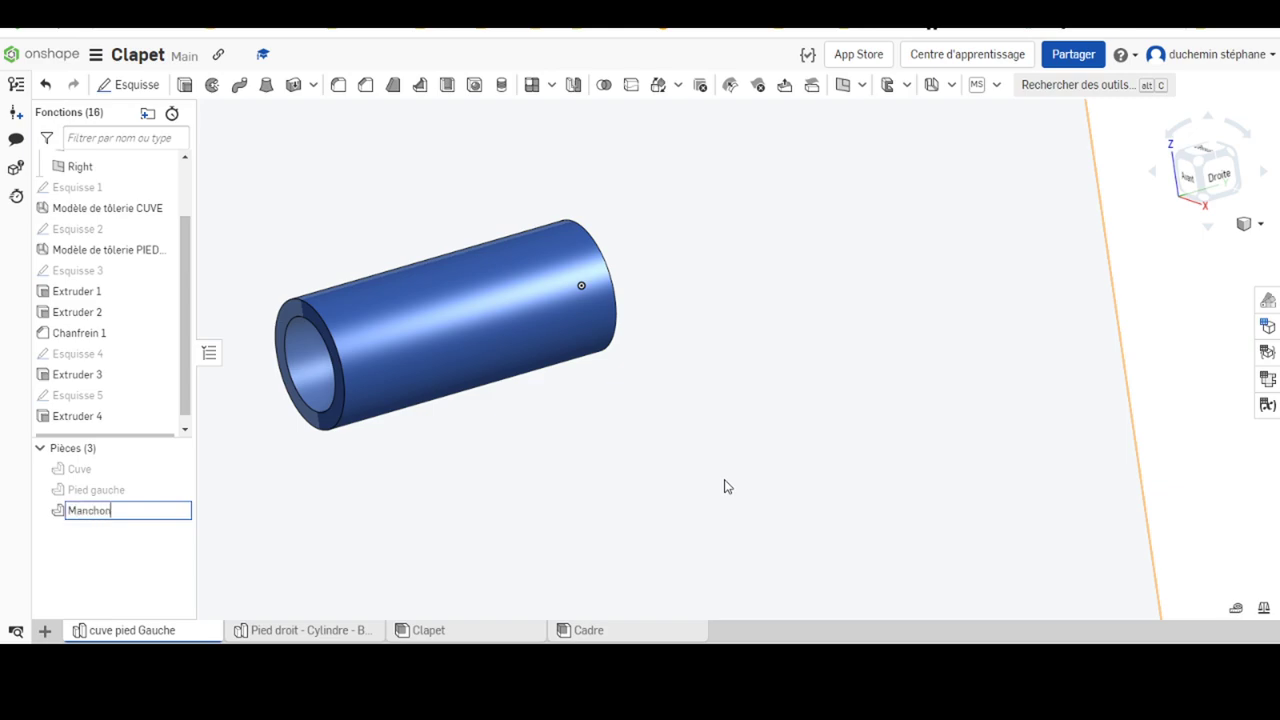
{"action": "key", "text": "Return"}
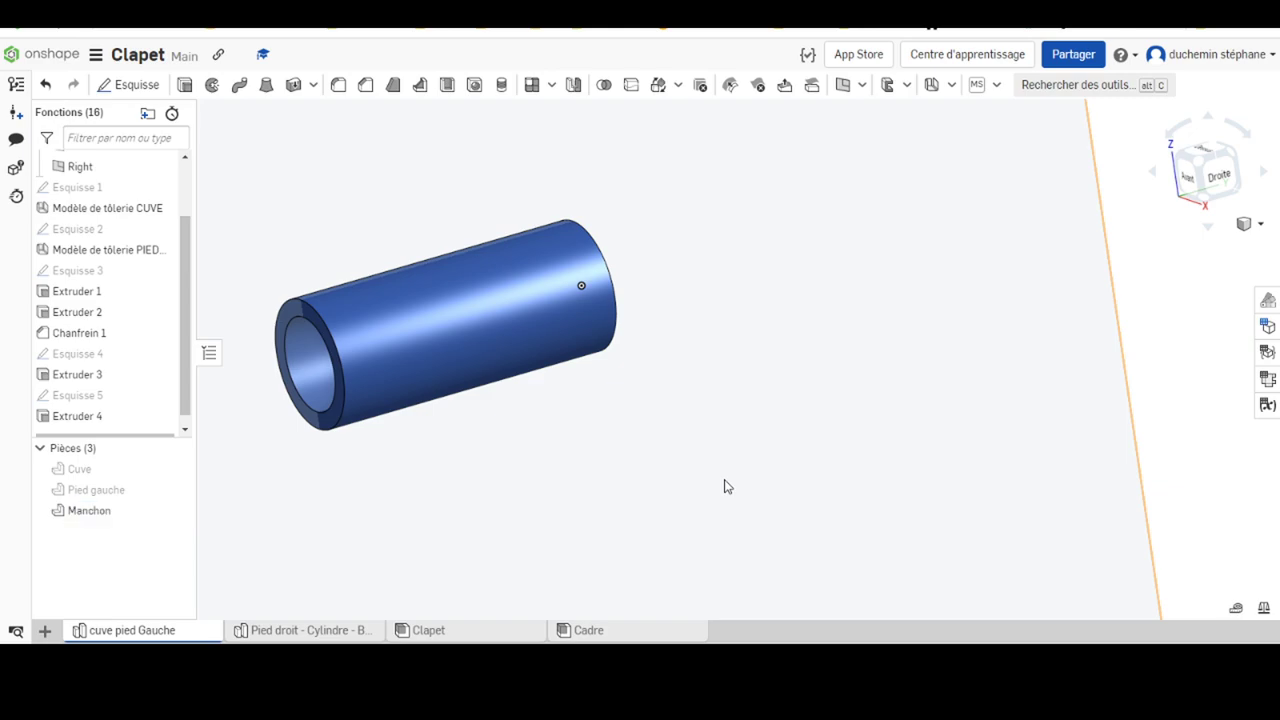
{"action": "left_click", "coordinate": [695, 202]}
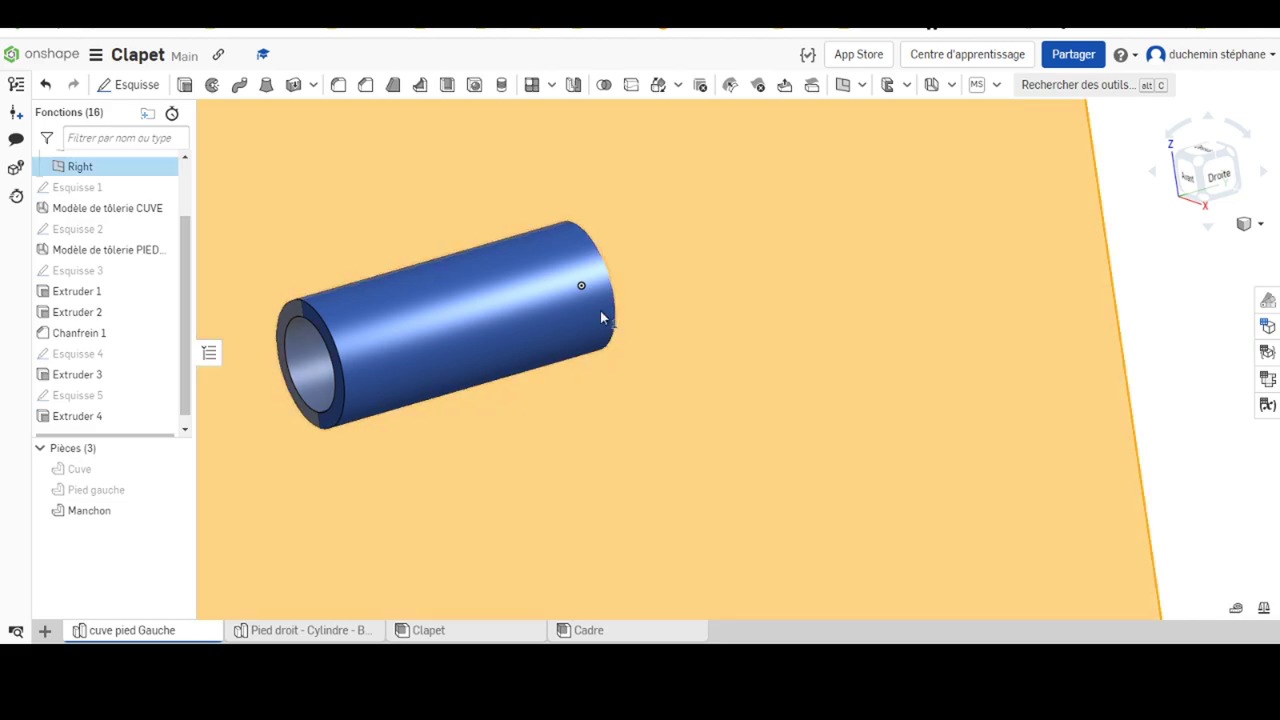
{"action": "scroll", "coordinate": [1118, 278], "scroll_direction": "up", "scroll_amount": 3}
{"action": "scroll", "coordinate": [1117, 295], "scroll_direction": "down", "scroll_amount": 6}
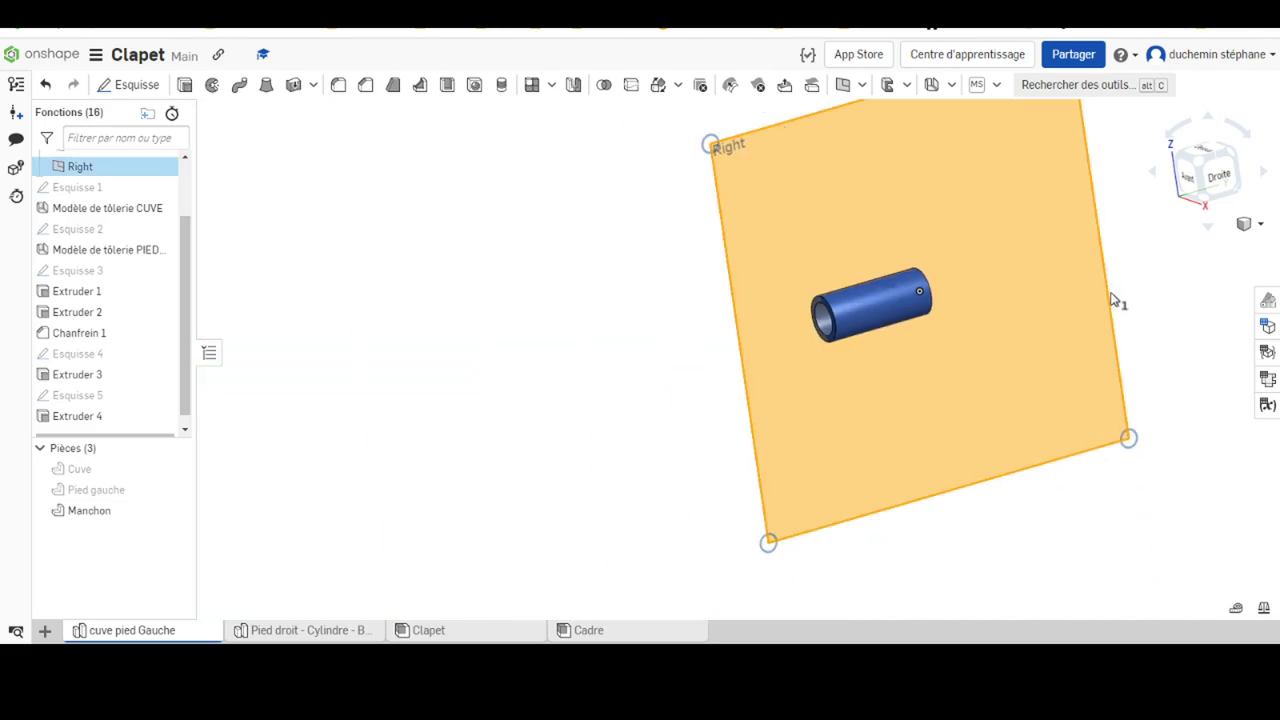
{"action": "left_click", "coordinate": [614, 371]}
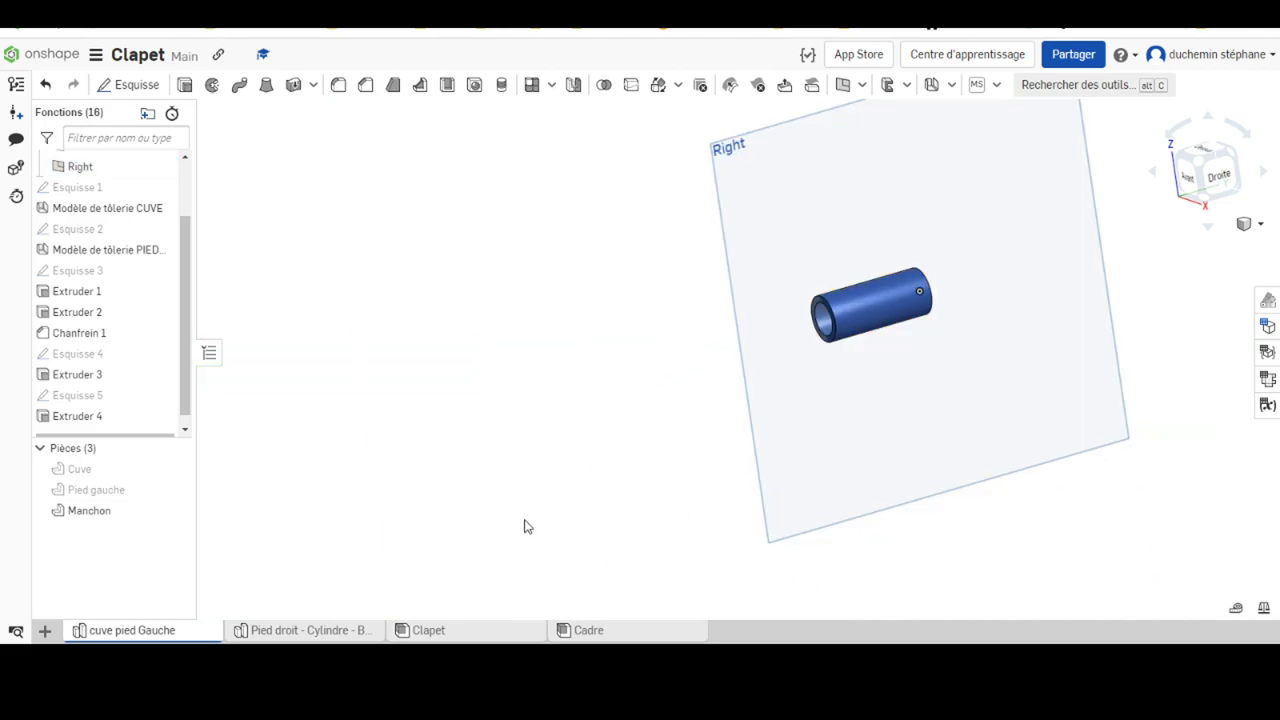
Switch to the Clapet assembly and orbit it to view its side.
{"action": "left_click", "coordinate": [430, 632]}
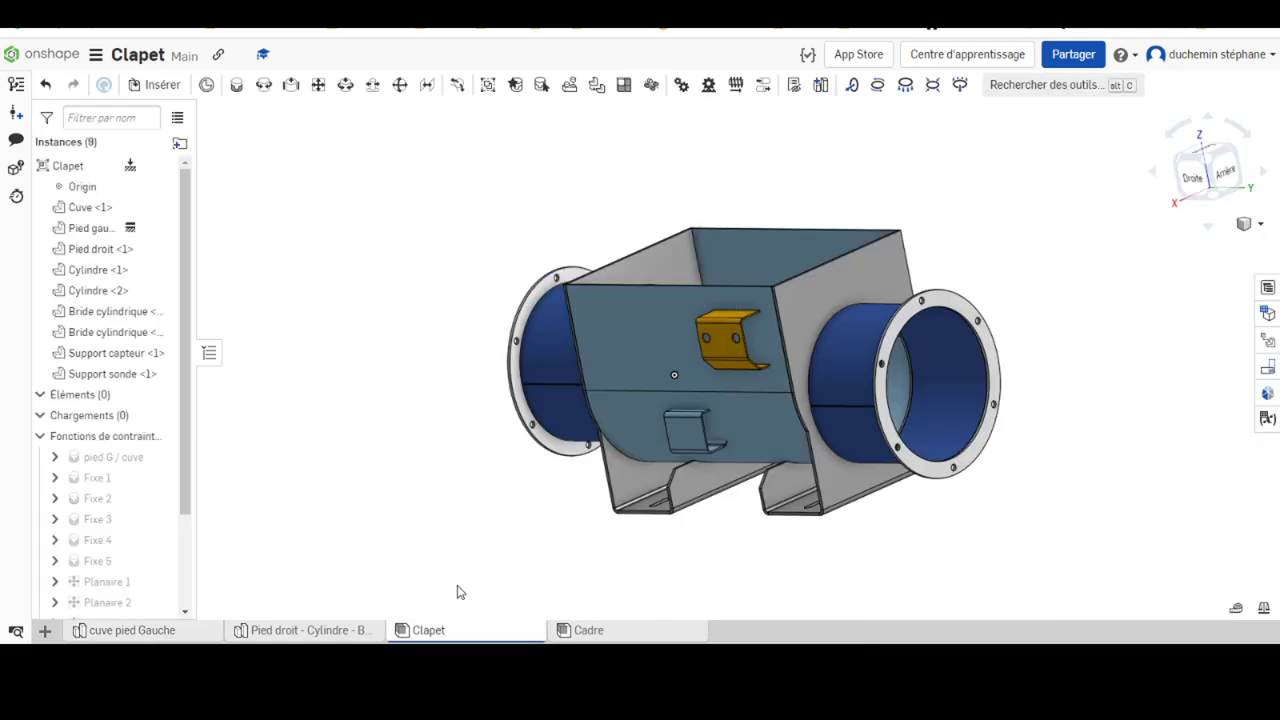
{"action": "mouse_move", "coordinate": [914, 251]}
{"action": "right_mouse_down"}
{"action": "mouse_move", "coordinate": [963, 194]}
{"action": "mouse_move", "coordinate": [795, 224]}
{"action": "mouse_move", "coordinate": [793, 282]}
{"action": "mouse_move", "coordinate": [776, 250]}
{"action": "mouse_move", "coordinate": [809, 214]}
{"action": "mouse_move", "coordinate": [1040, 214]}
{"action": "mouse_move", "coordinate": [1026, 449]}
{"action": "right_mouse_up"}
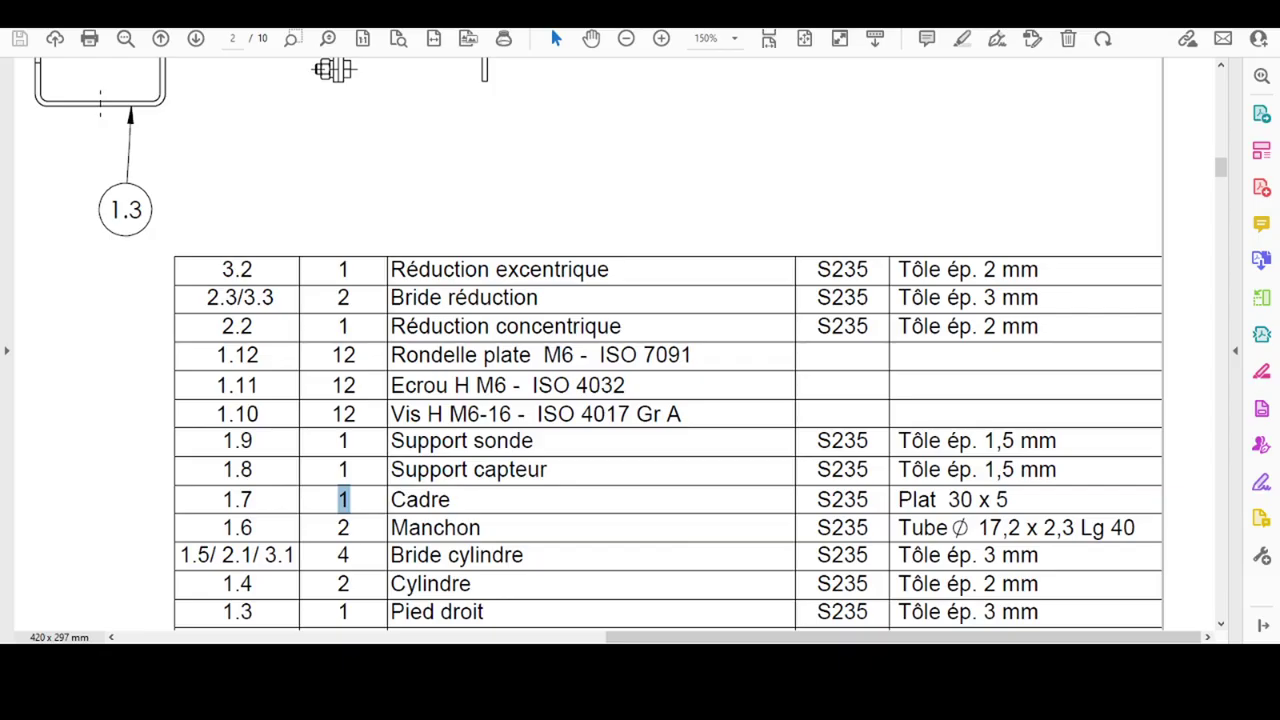
Zoom the PDF to 66.7%, find the Cuve Rep. 1.1 drawing on page 4, return to Onshape.
{"action": "scroll", "coordinate": [640, 260], "scroll_direction": "down", "scroll_amount": 4, "text": "ctrl"}
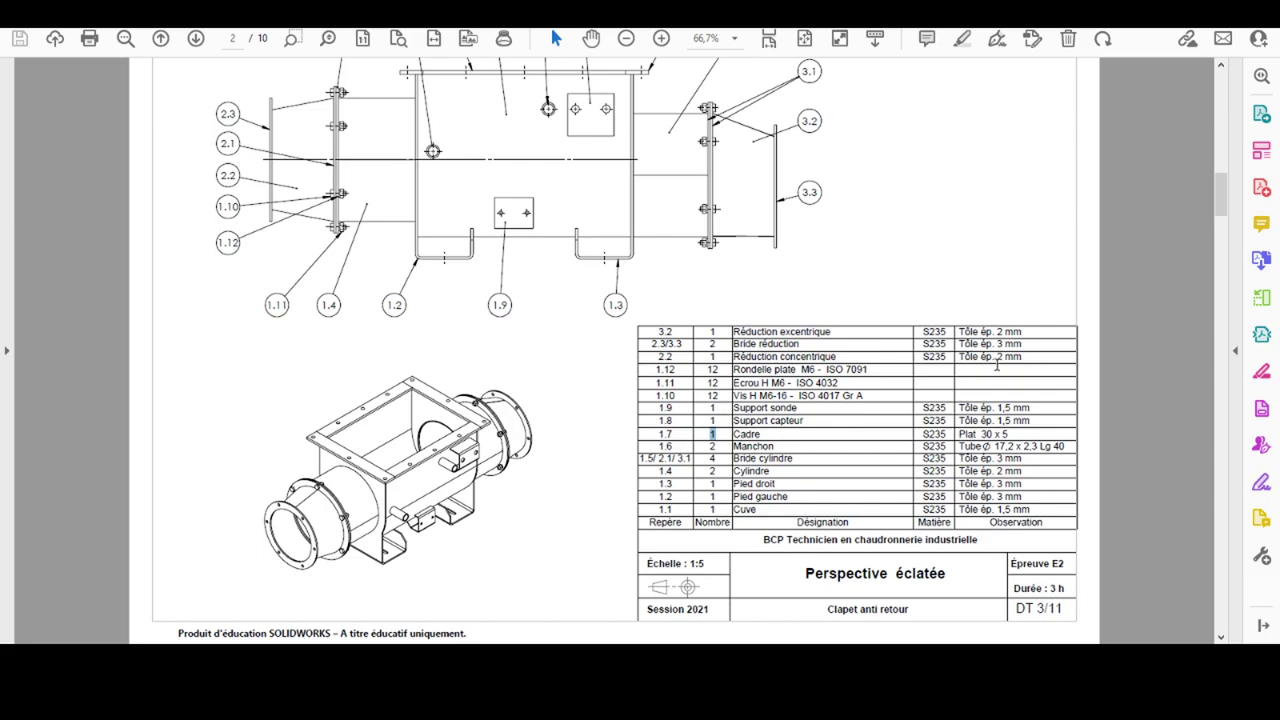
{"action": "left_click_drag", "start_coordinate": [1220, 190], "coordinate": [1220, 300]}
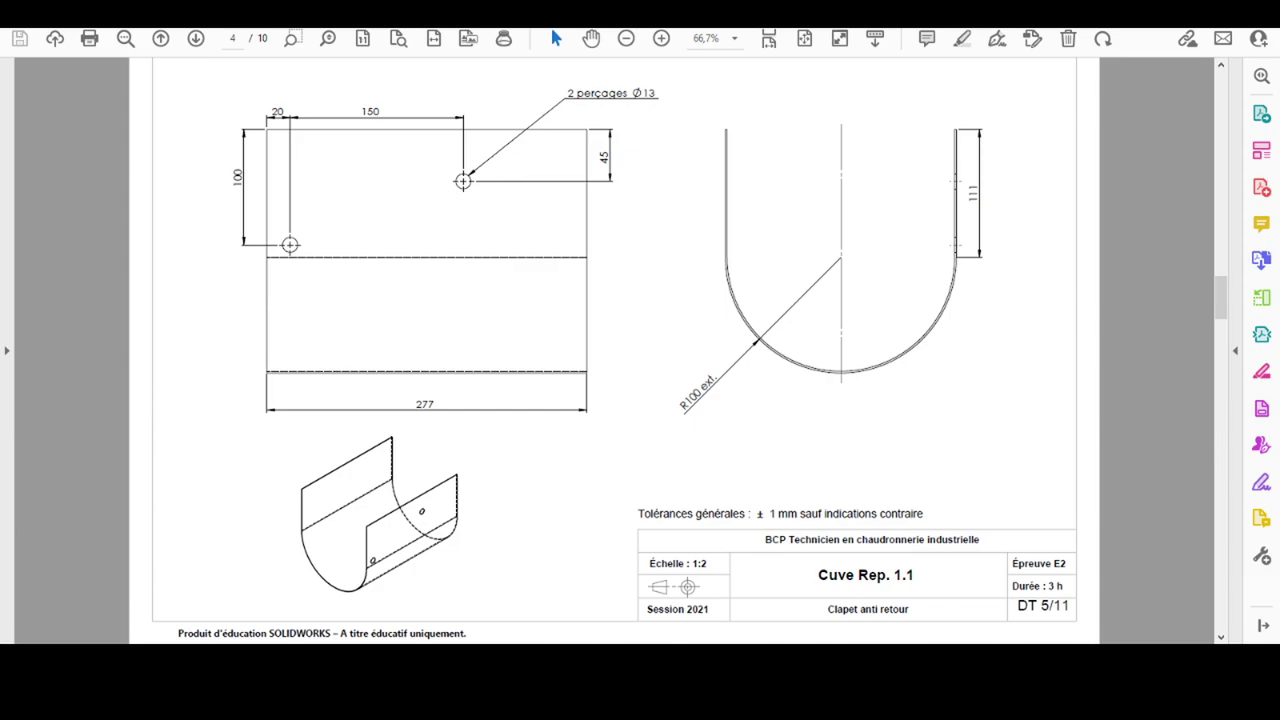
{"action": "left_click", "coordinate": [588, 638]}
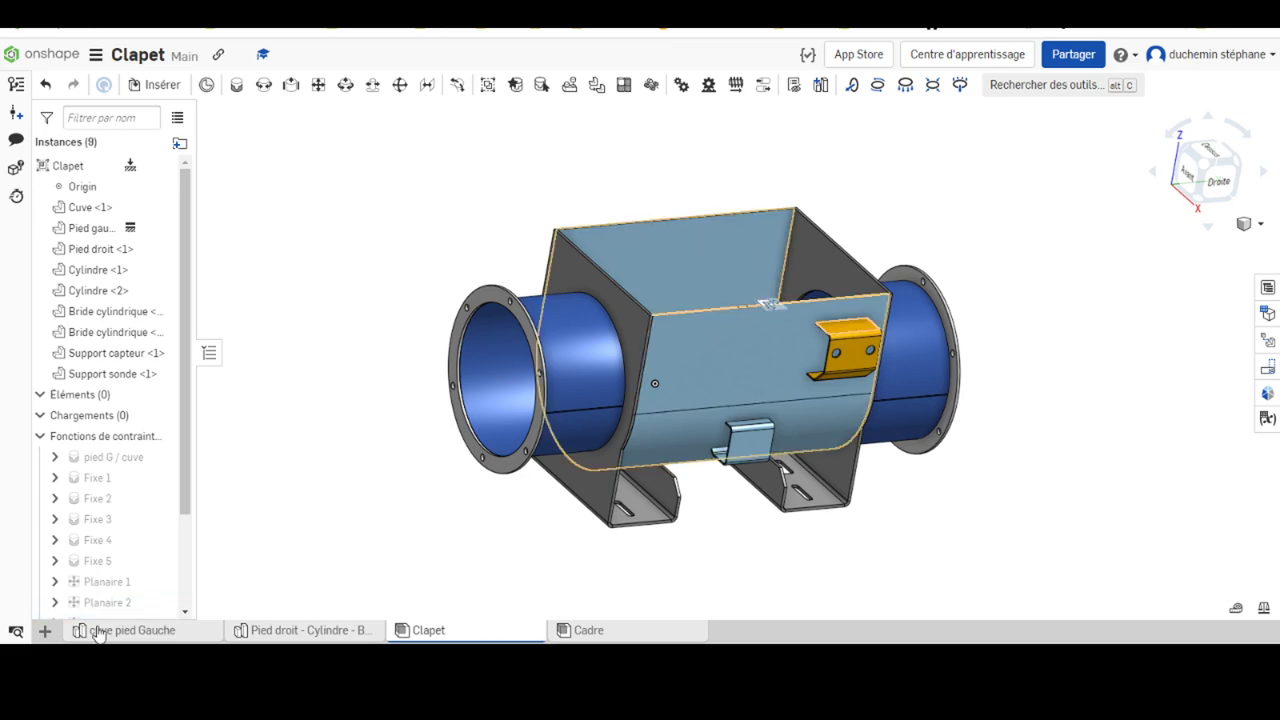
In cuve pied Gauche, hide the Manchon tube and show only the Cuve part.
{"action": "left_click", "coordinate": [98, 631]}
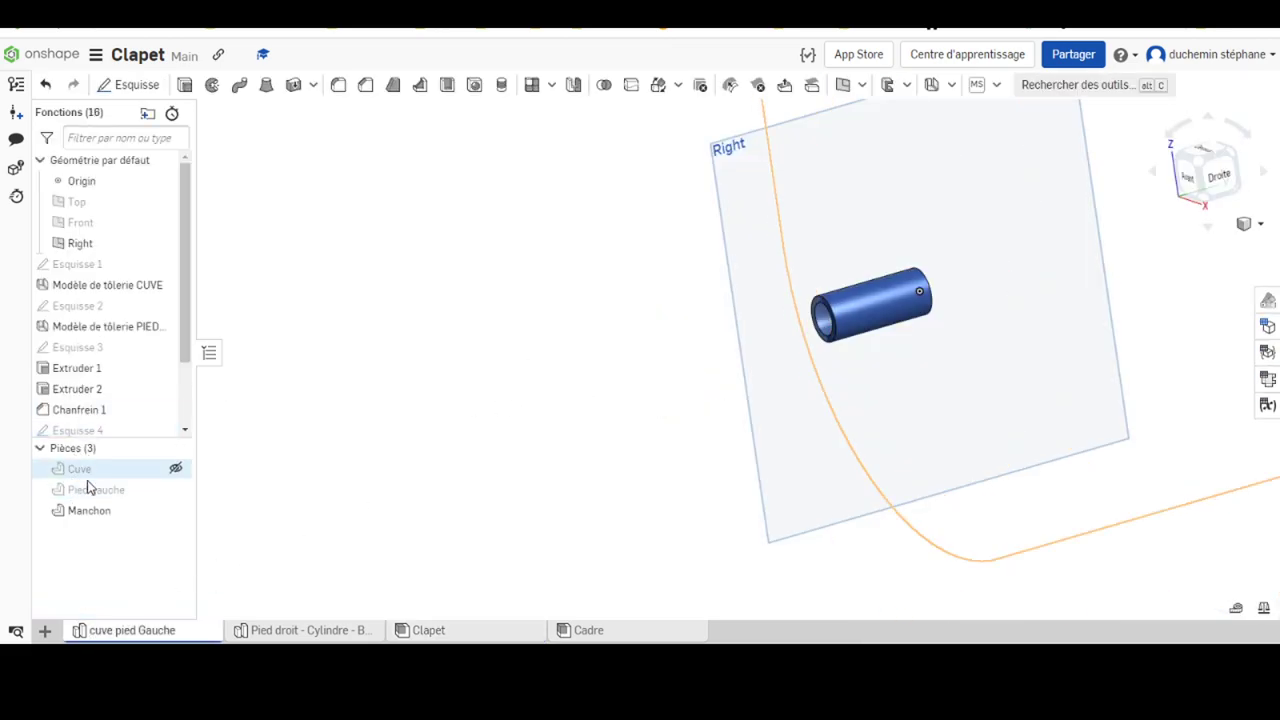
{"action": "left_click", "coordinate": [176, 510]}
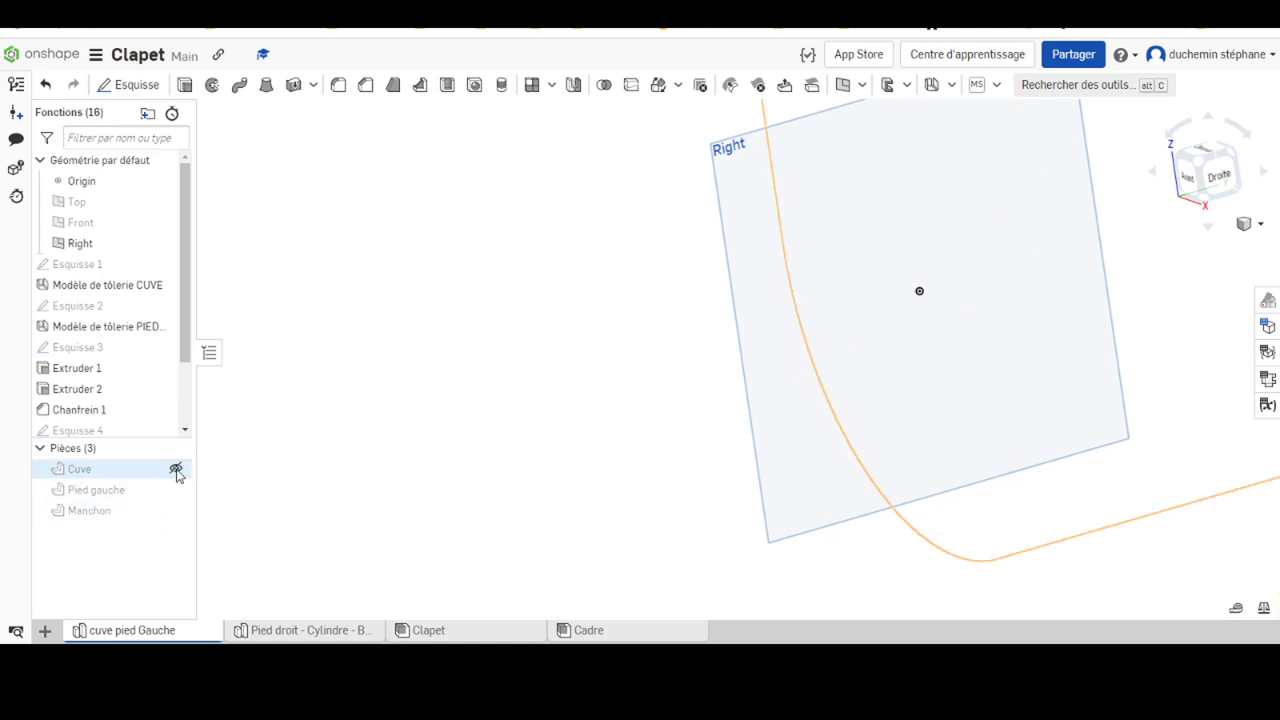
{"action": "left_click", "coordinate": [176, 470]}
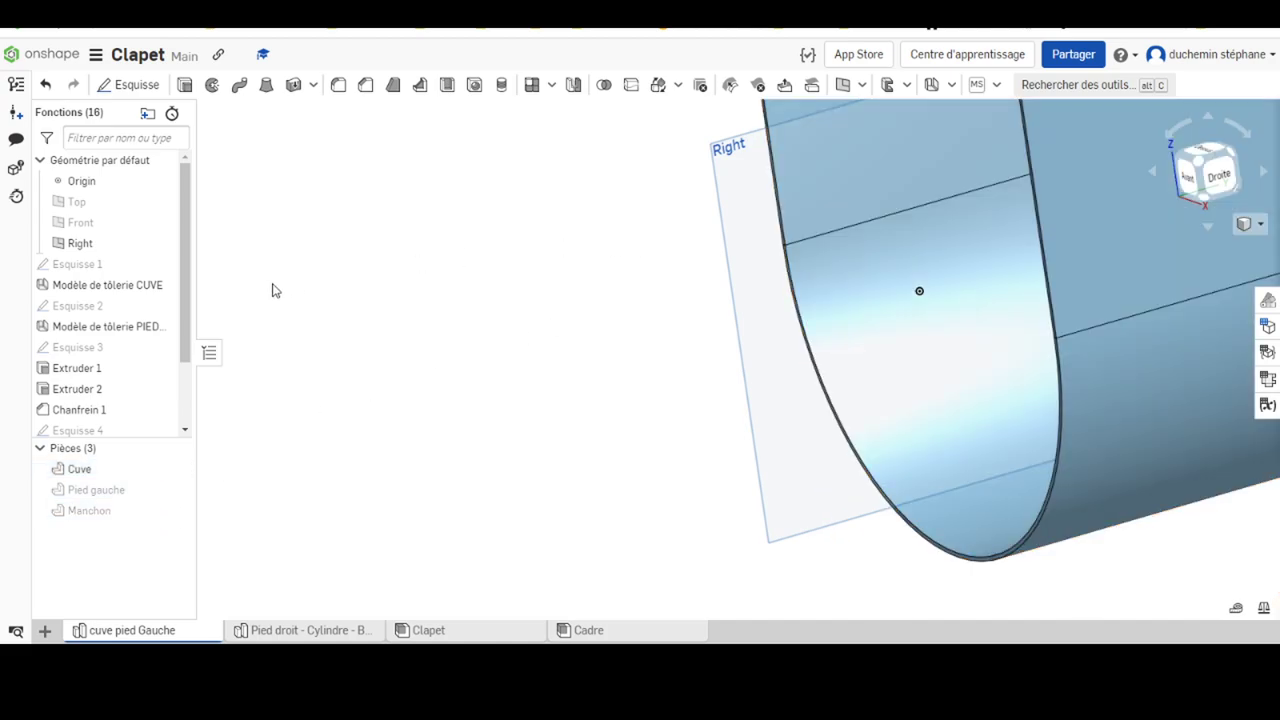
Select the Cuve's flat side face after checking it against the Cuve drawing.
{"action": "scroll", "coordinate": [180, 290], "scroll_direction": "down", "scroll_amount": 2}
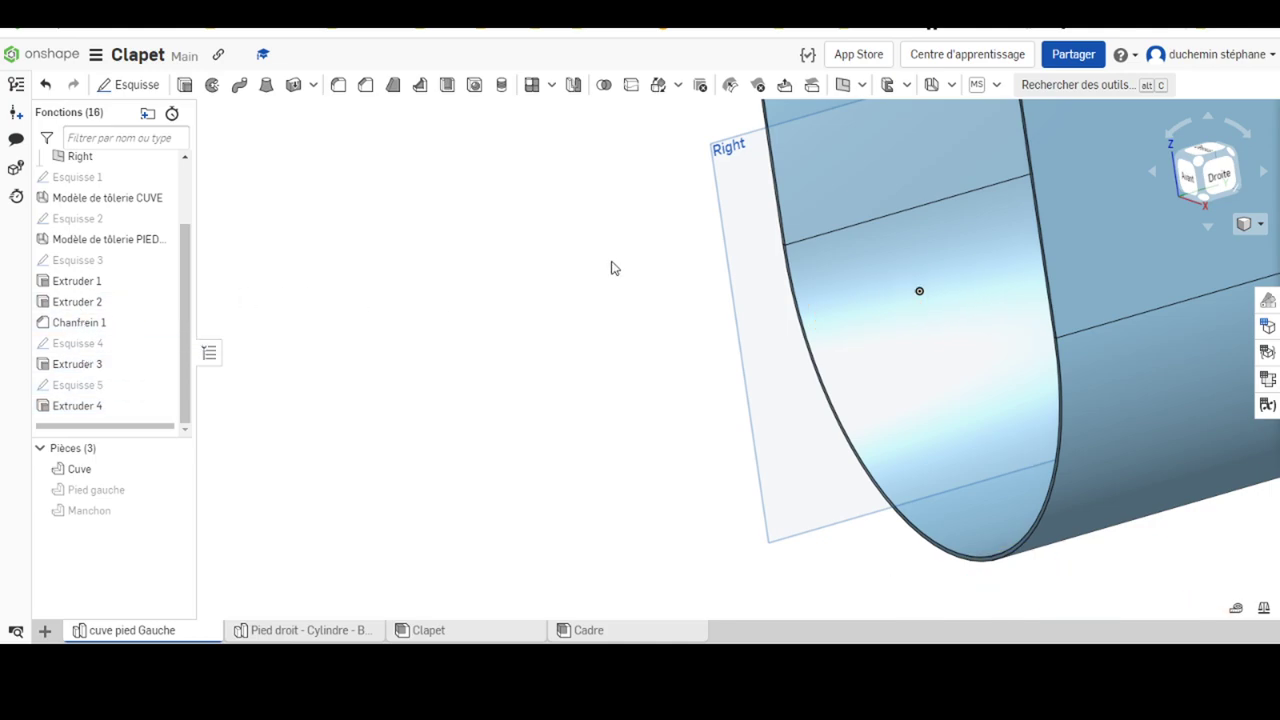
{"action": "middle_click_drag", "start_coordinate": [613, 268], "coordinate": [240, 350]}
{"action": "scroll", "coordinate": [614, 245], "scroll_direction": "down", "scroll_amount": 5}
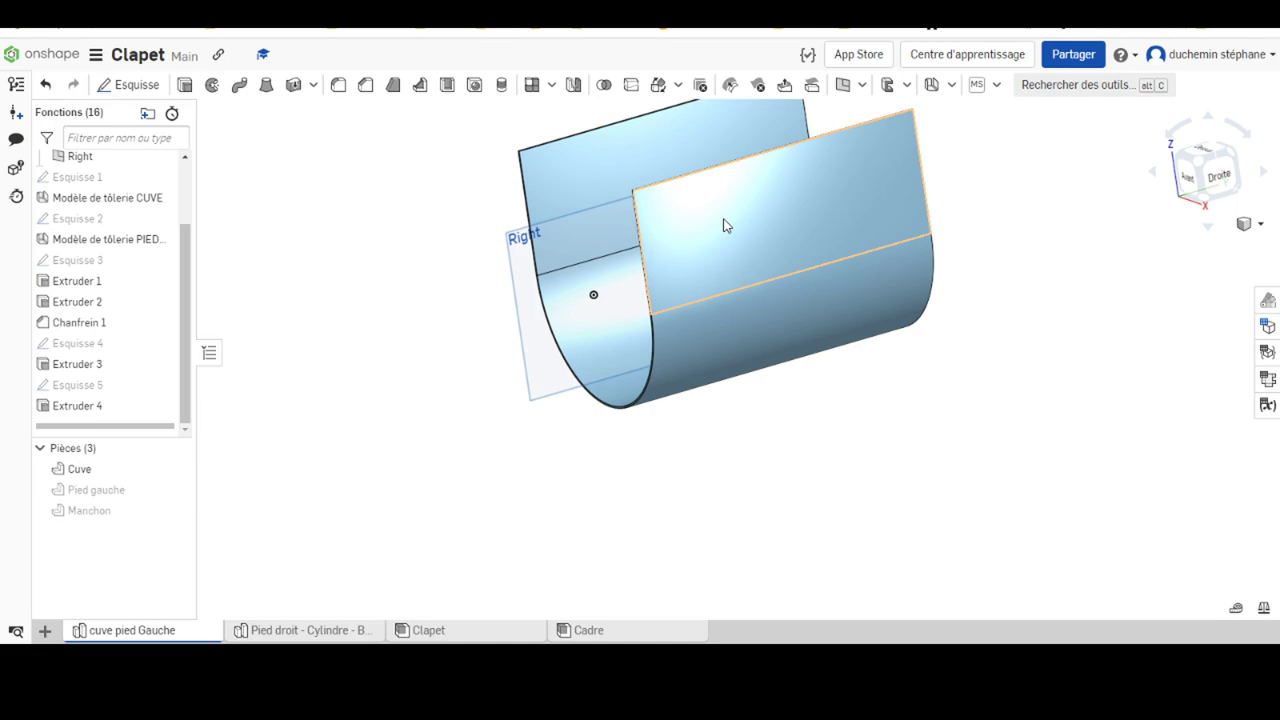
{"action": "left_click", "coordinate": [726, 225]}
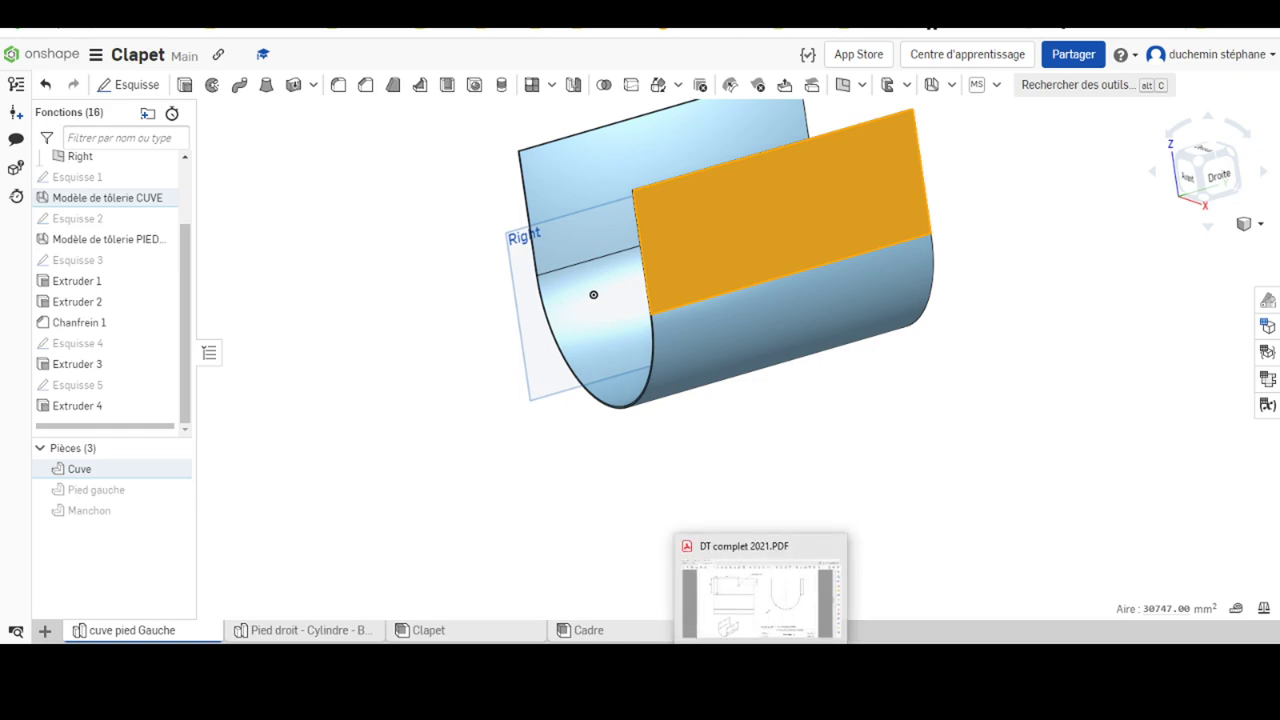
{"action": "left_click", "coordinate": [760, 590]}
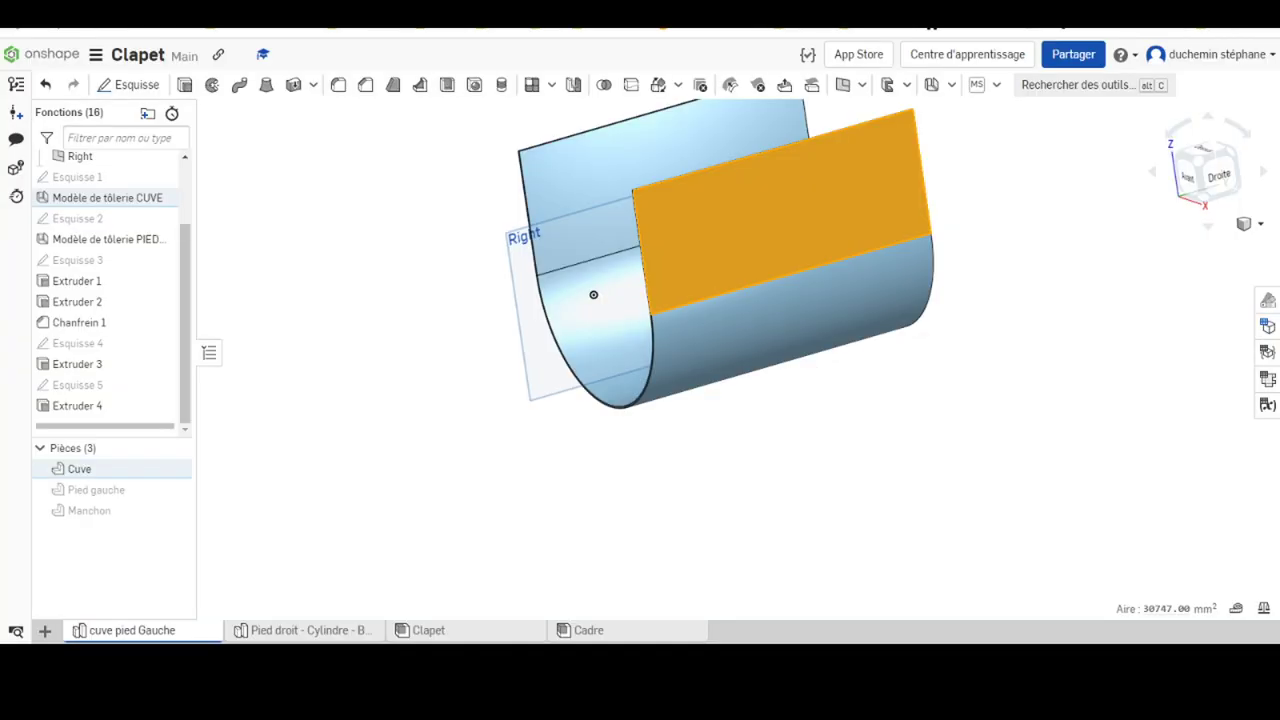
{"action": "left_click", "coordinate": [652, 680]}
Start Esquisse 6 on the Cuve's flat face and view it normal.
{"action": "left_click", "coordinate": [308, 127]}
{"action": "key", "text": "shift+s"}
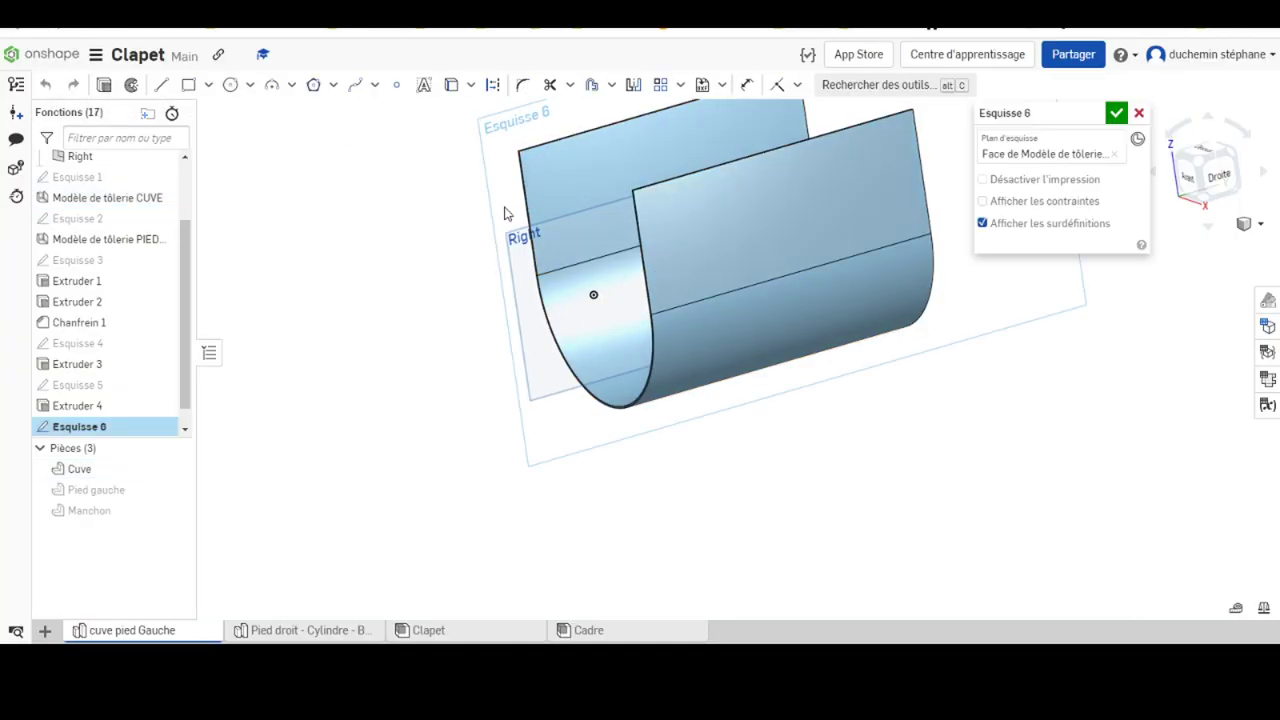
{"action": "right_click", "coordinate": [495, 150]}
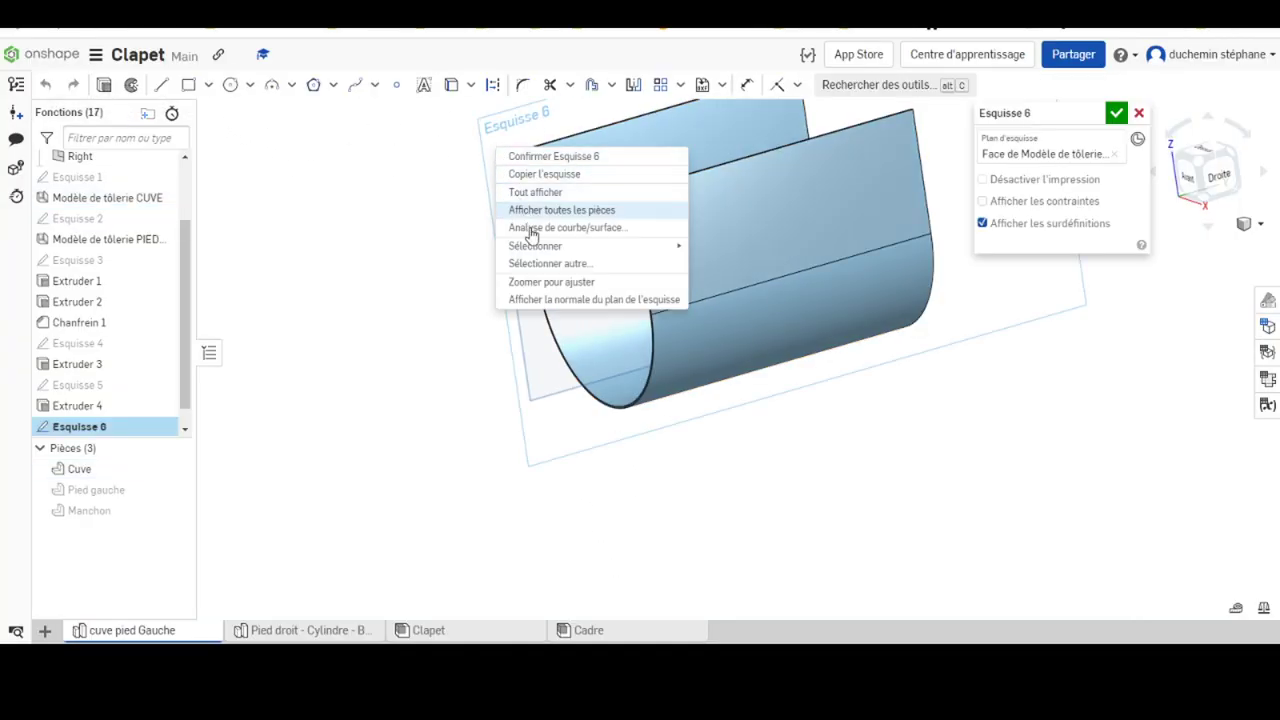
{"action": "left_click", "coordinate": [530, 300]}
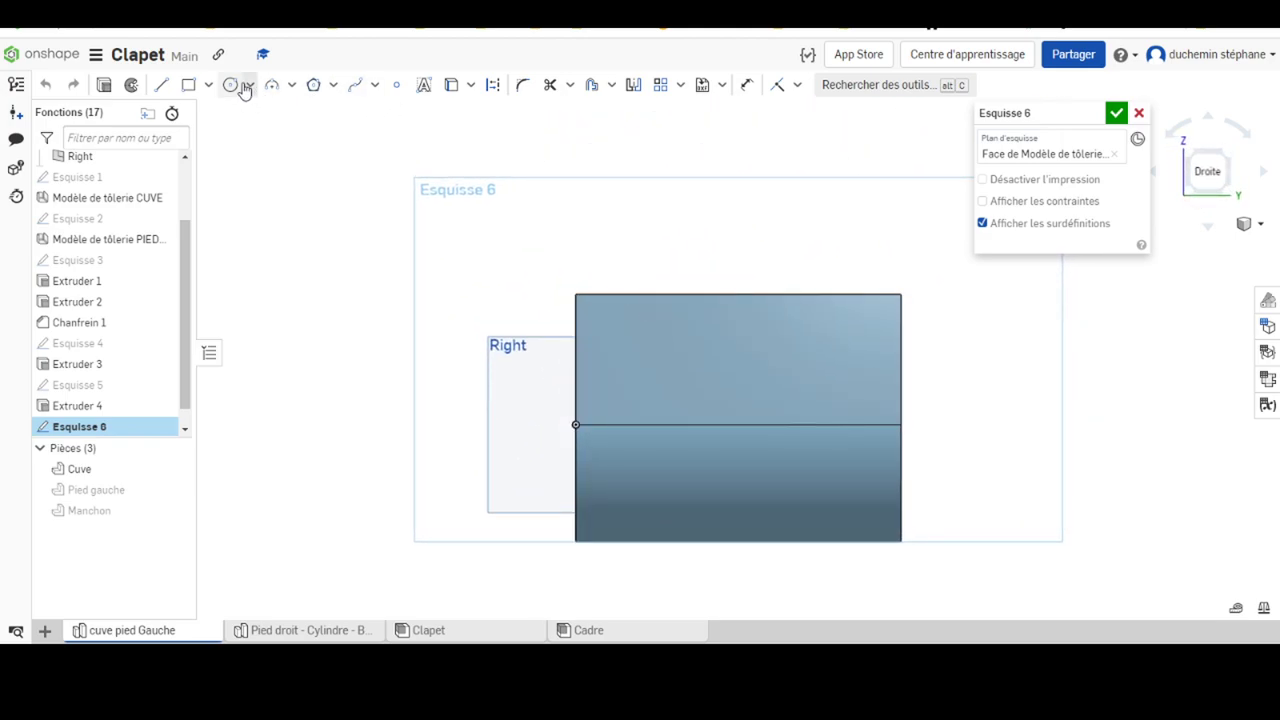
Draw two hole circles, dimension the upper one Ø13, and compare with the drawing.
{"action": "left_click", "coordinate": [231, 86]}
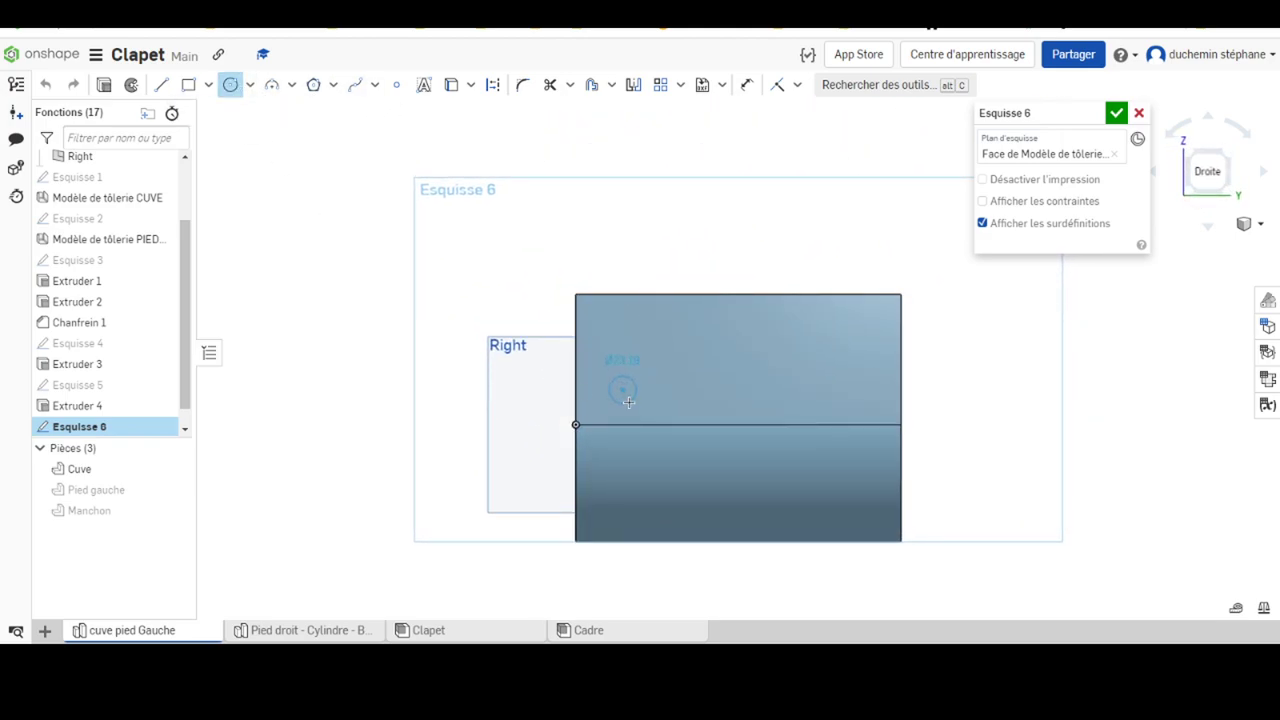
{"action": "left_click", "coordinate": [628, 402]}
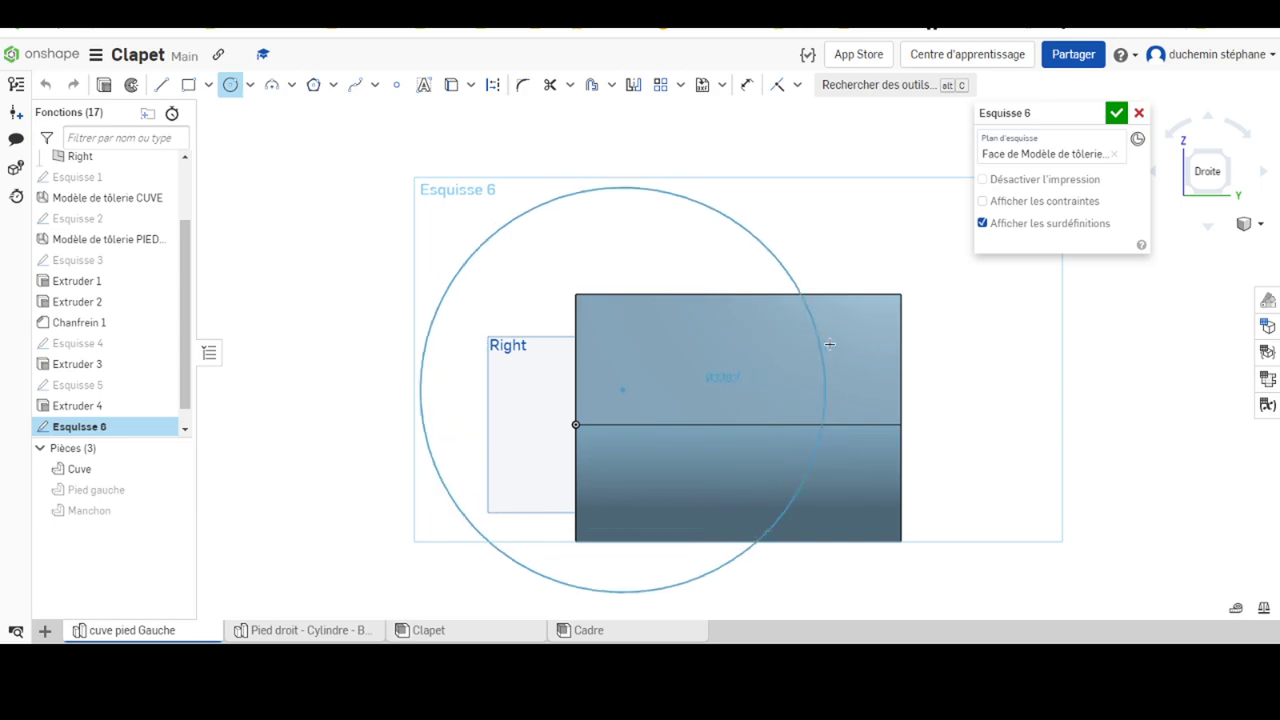
{"action": "left_click", "coordinate": [747, 327]}
{"action": "left_click", "coordinate": [758, 342]}
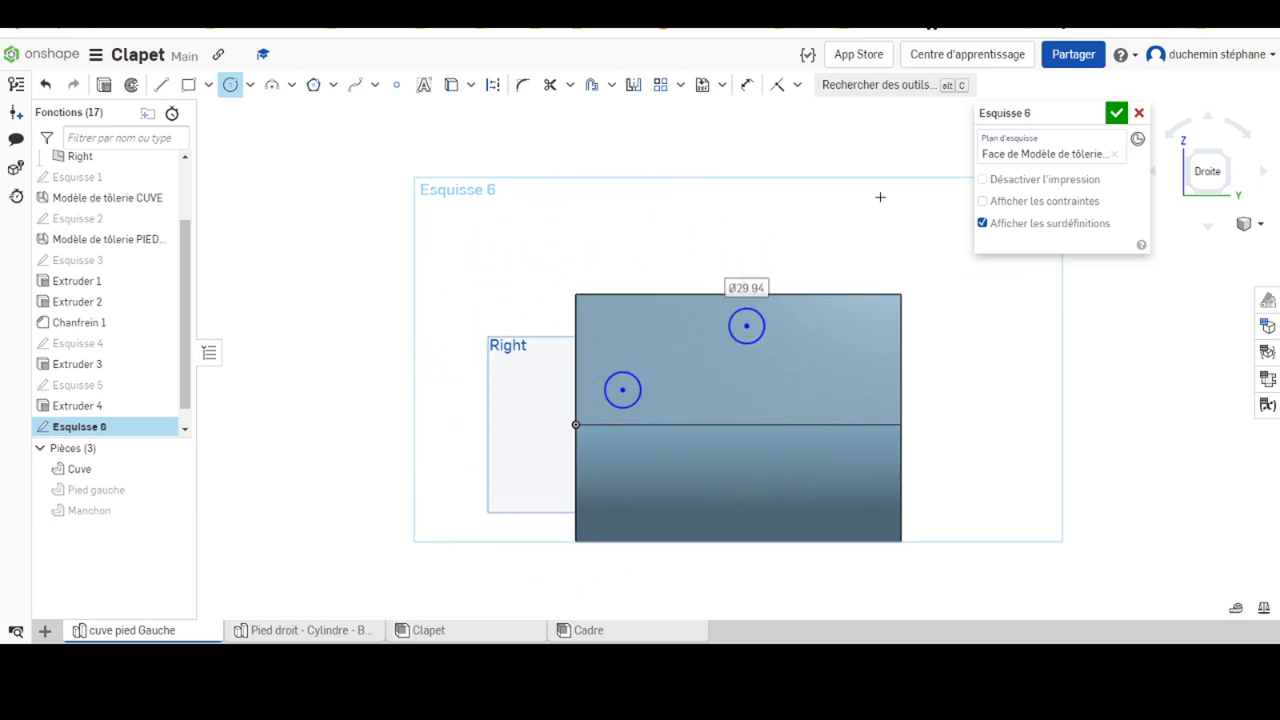
{"action": "left_click", "coordinate": [747, 84]}
{"action": "left_click", "coordinate": [761, 314]}
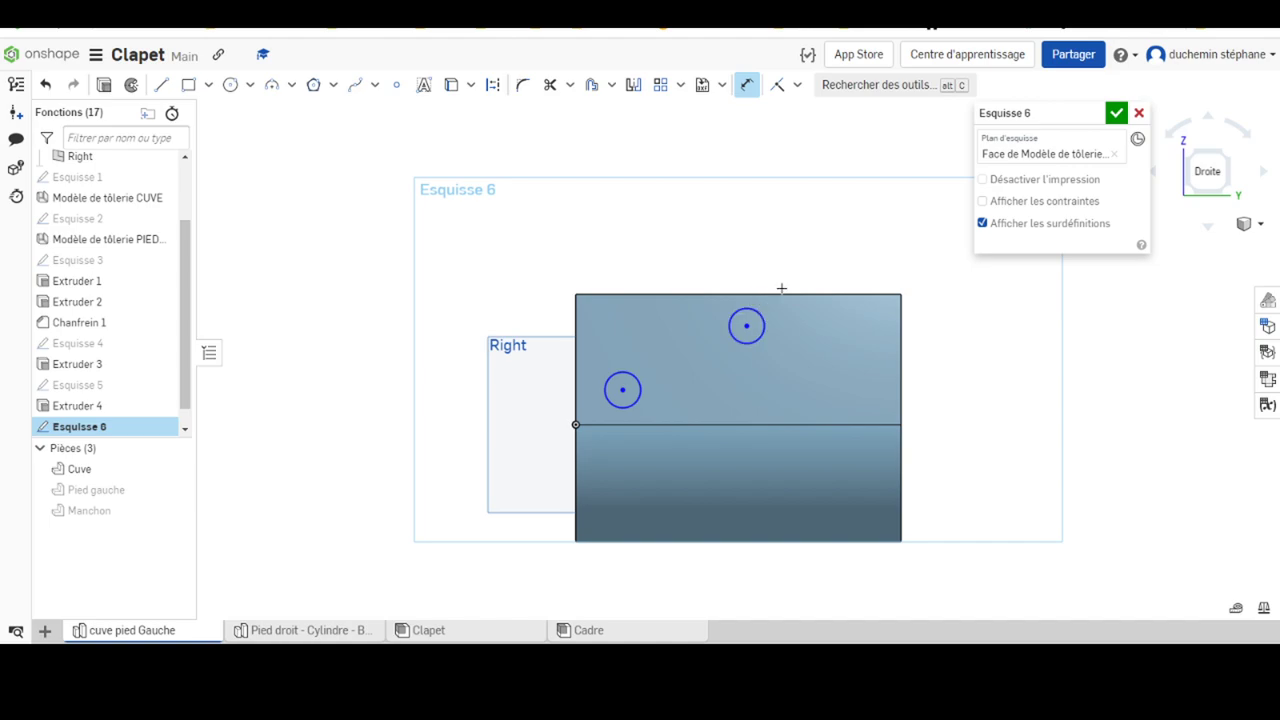
{"action": "left_click", "coordinate": [795, 258]}
{"action": "type", "text": "13"}
{"action": "key", "text": "Return"}
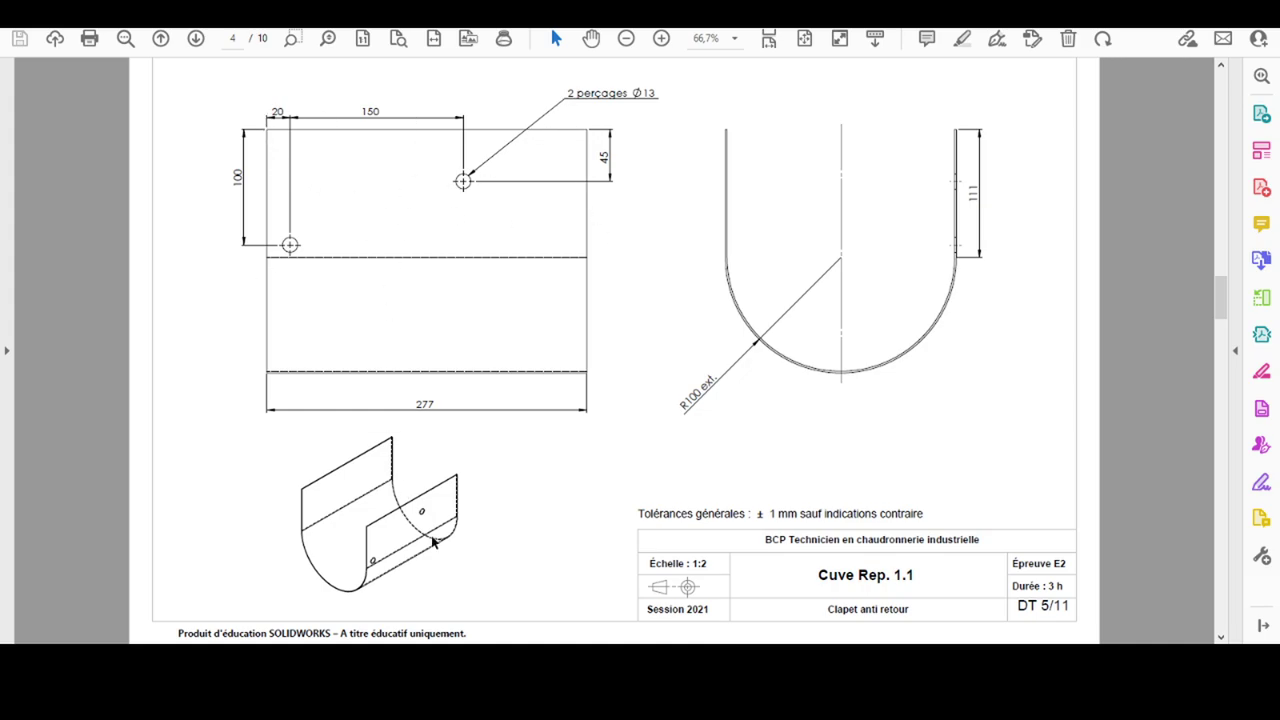
{"action": "left_click", "coordinate": [650, 600]}
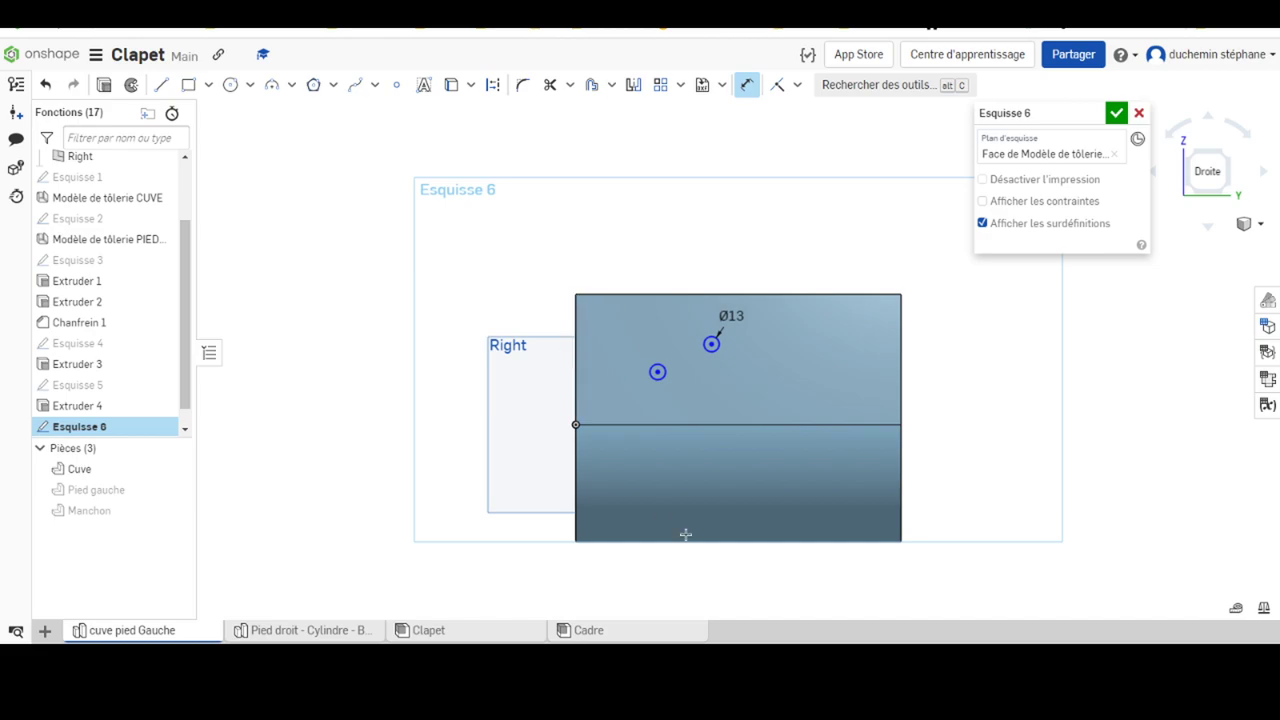
{"action": "key", "text": "alt+Tab"}
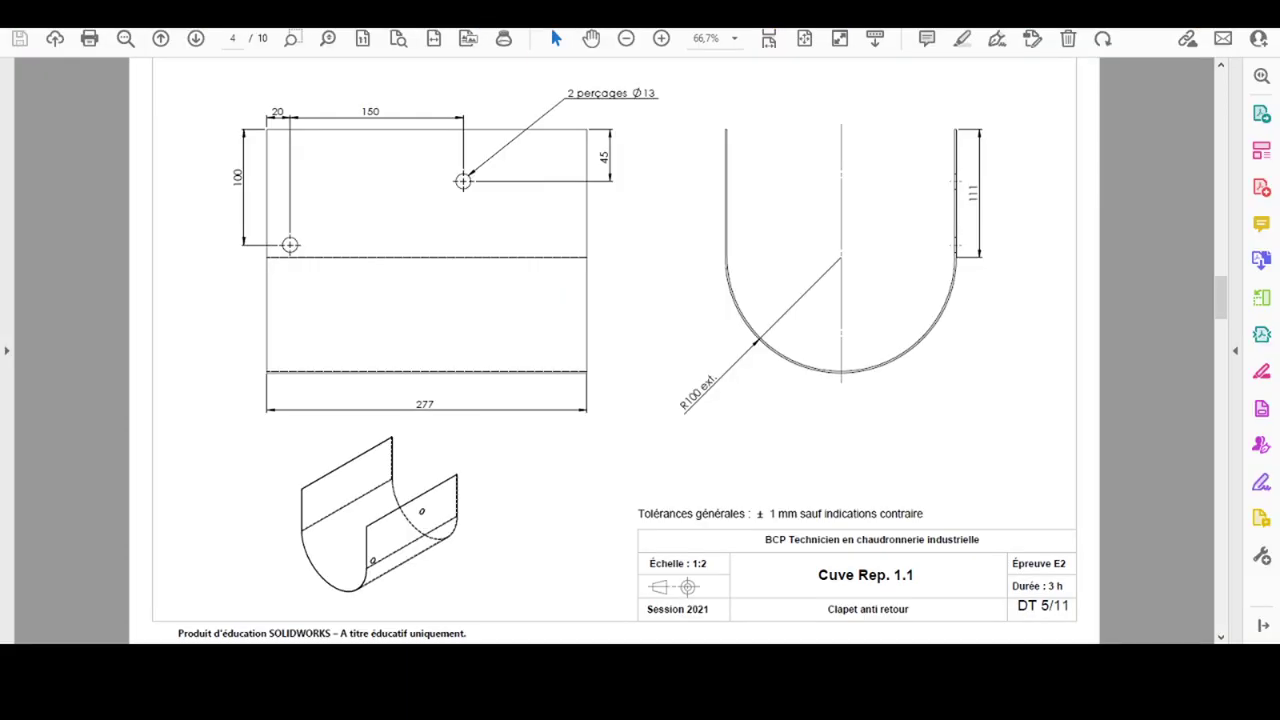
Place the lower circle 100 mm and the upper circle 45 mm below the top edge.
{"action": "key", "text": "alt+Tab"}
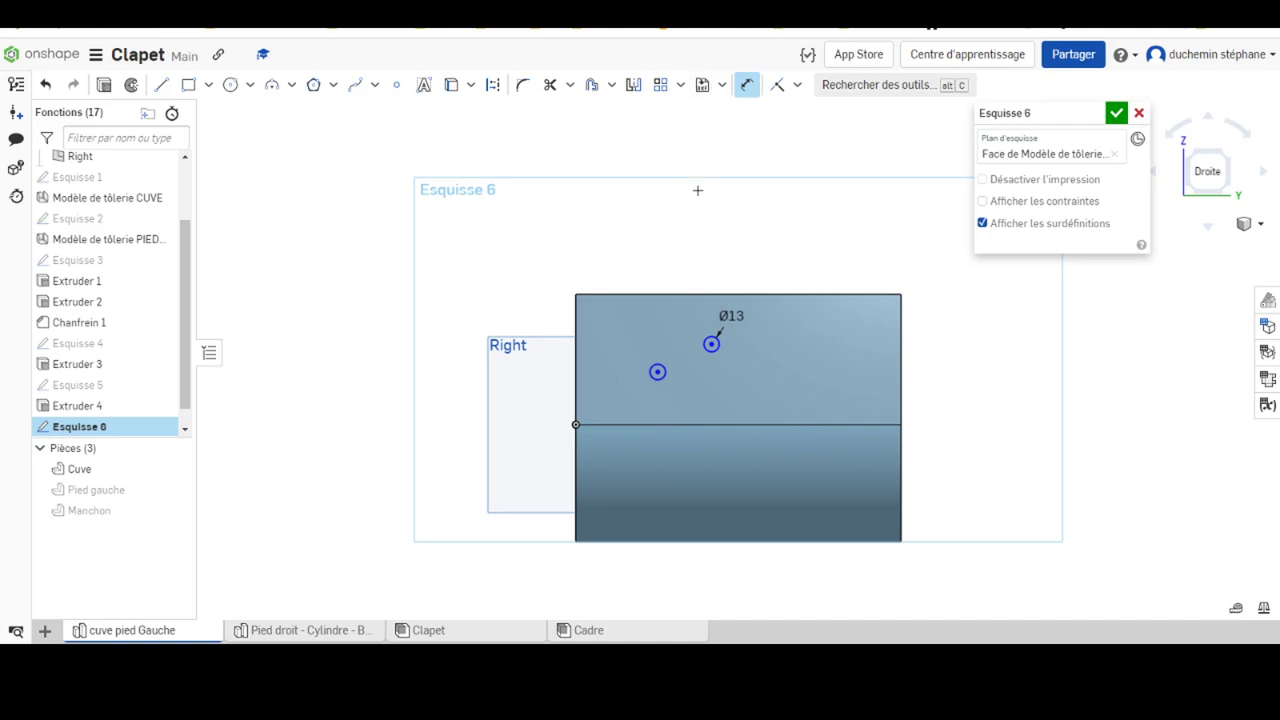
{"action": "left_click", "coordinate": [657, 371]}
{"action": "left_click", "coordinate": [445, 330]}
{"action": "type", "text": "100"}
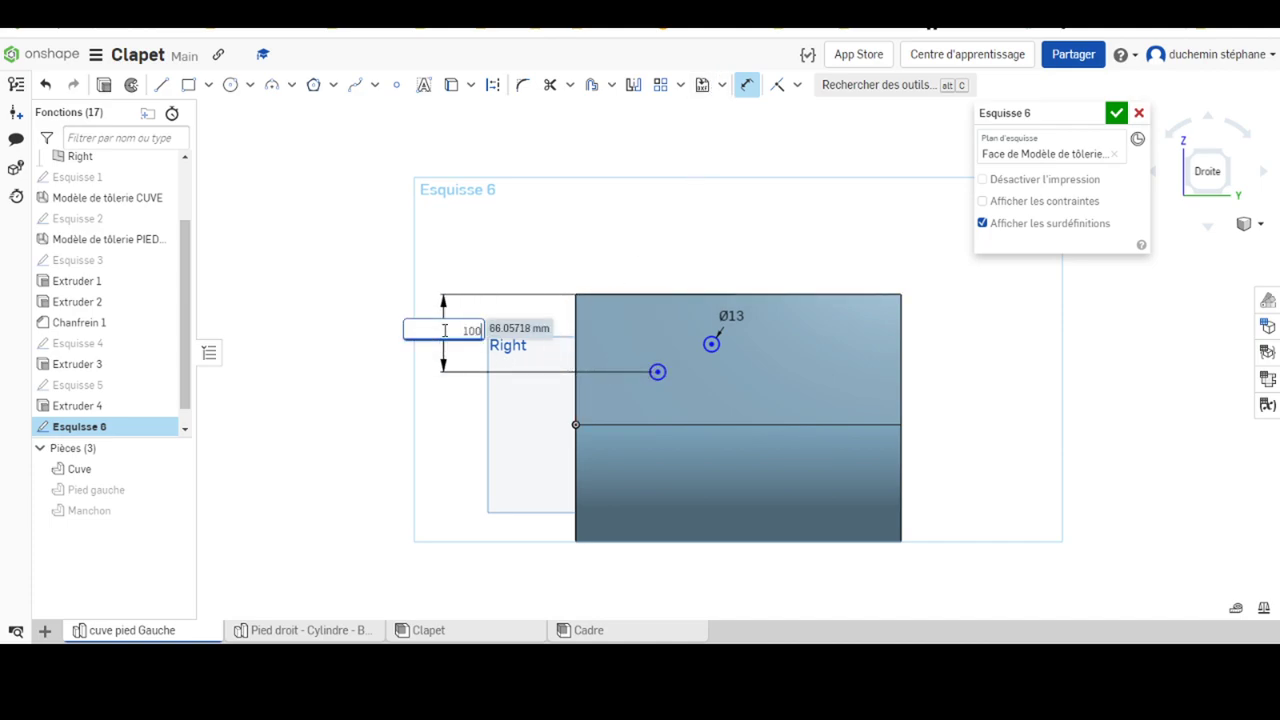
{"action": "key", "text": "Return"}
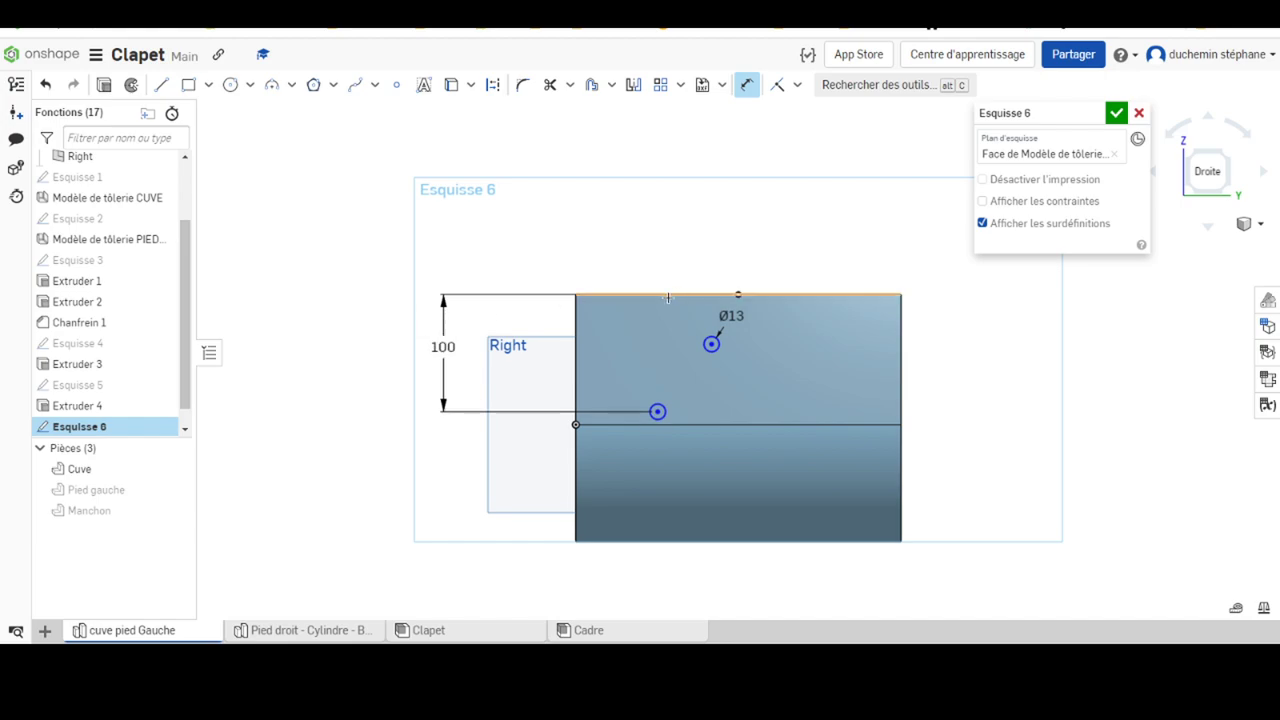
{"action": "left_click", "coordinate": [778, 295]}
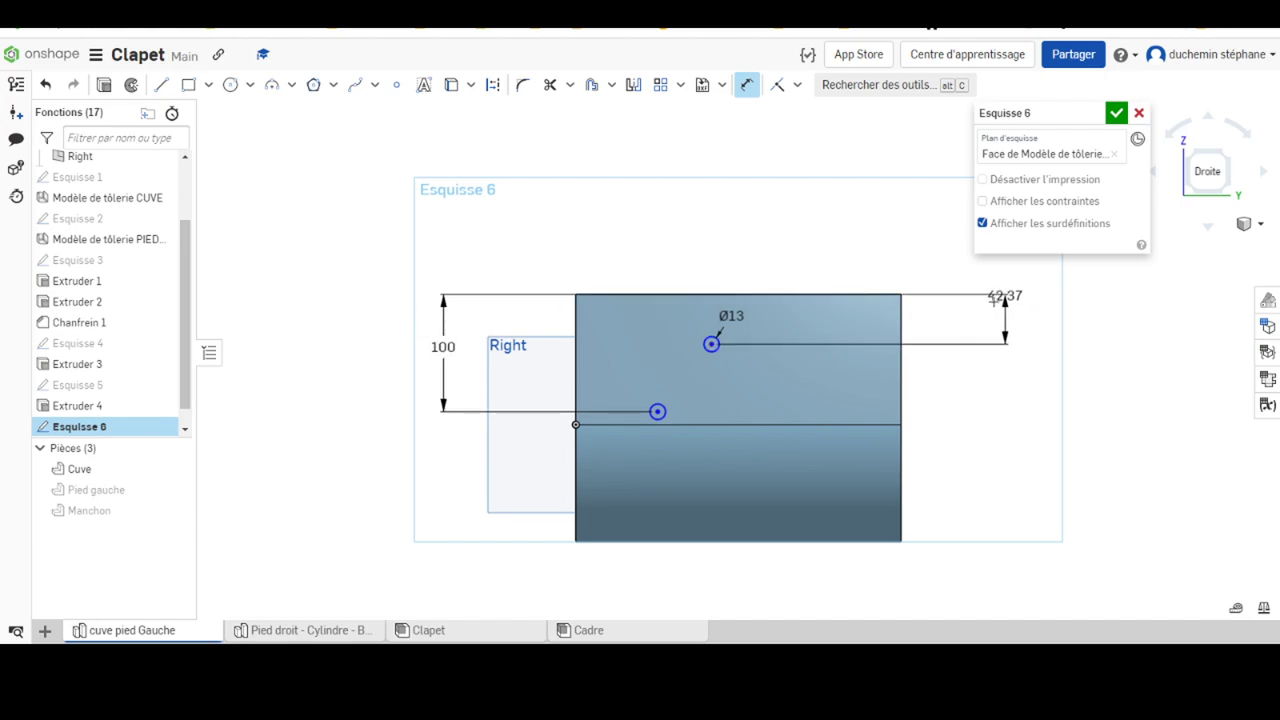
{"action": "left_click", "coordinate": [977, 302]}
{"action": "type", "text": "45"}
{"action": "key", "text": "Return"}
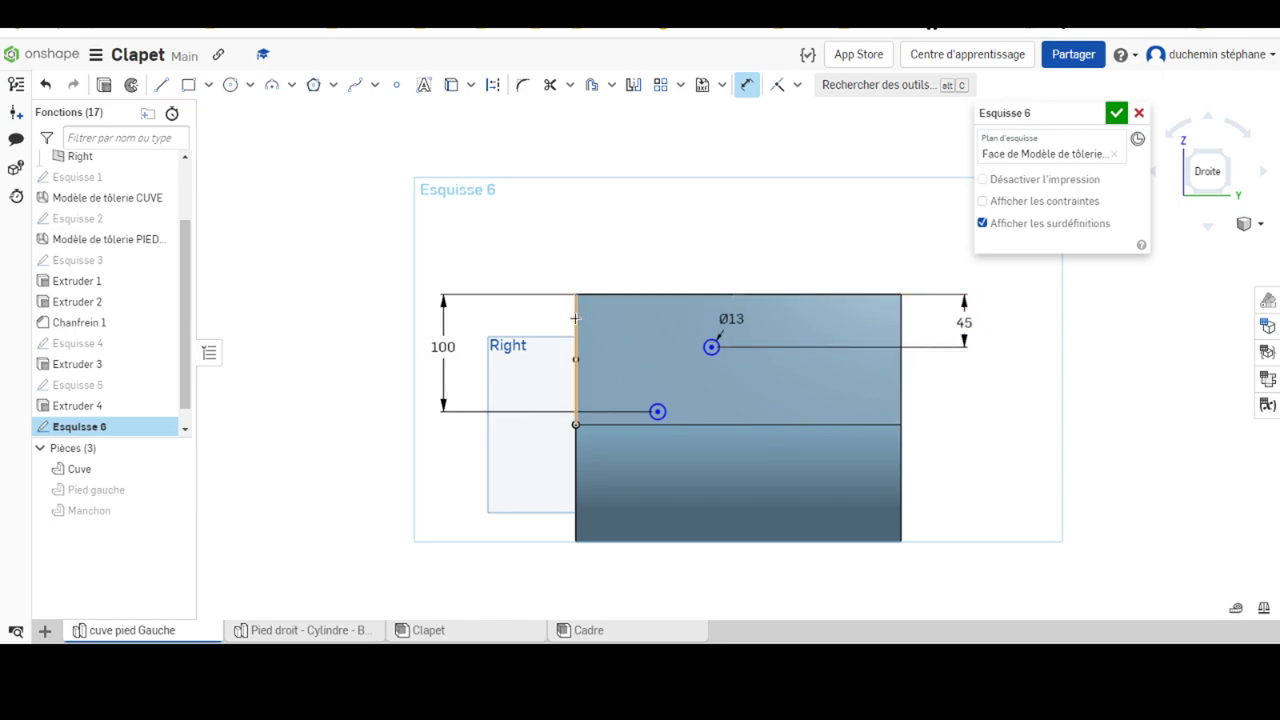
Place the lower circle 20 mm from the left edge and space the holes 150 mm apart.
{"action": "left_click", "coordinate": [657, 411]}
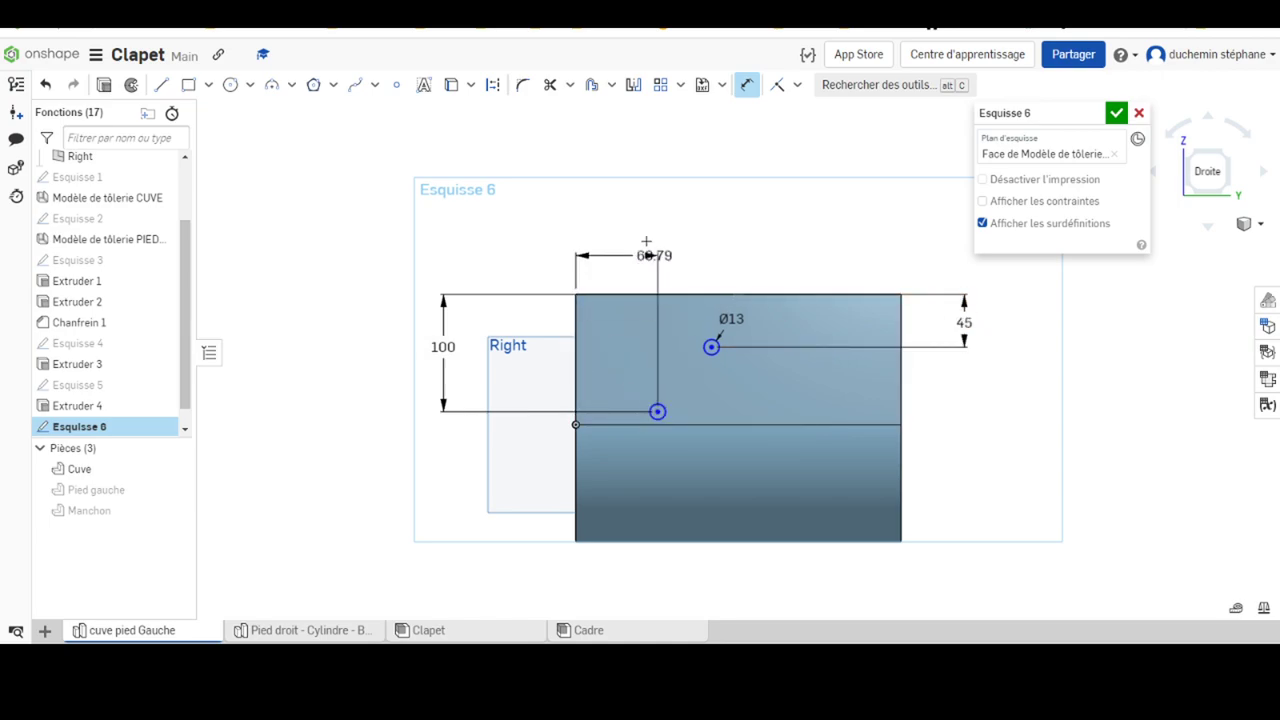
{"action": "left_click", "coordinate": [622, 246]}
{"action": "type", "text": "20"}
{"action": "key", "text": "Return"}
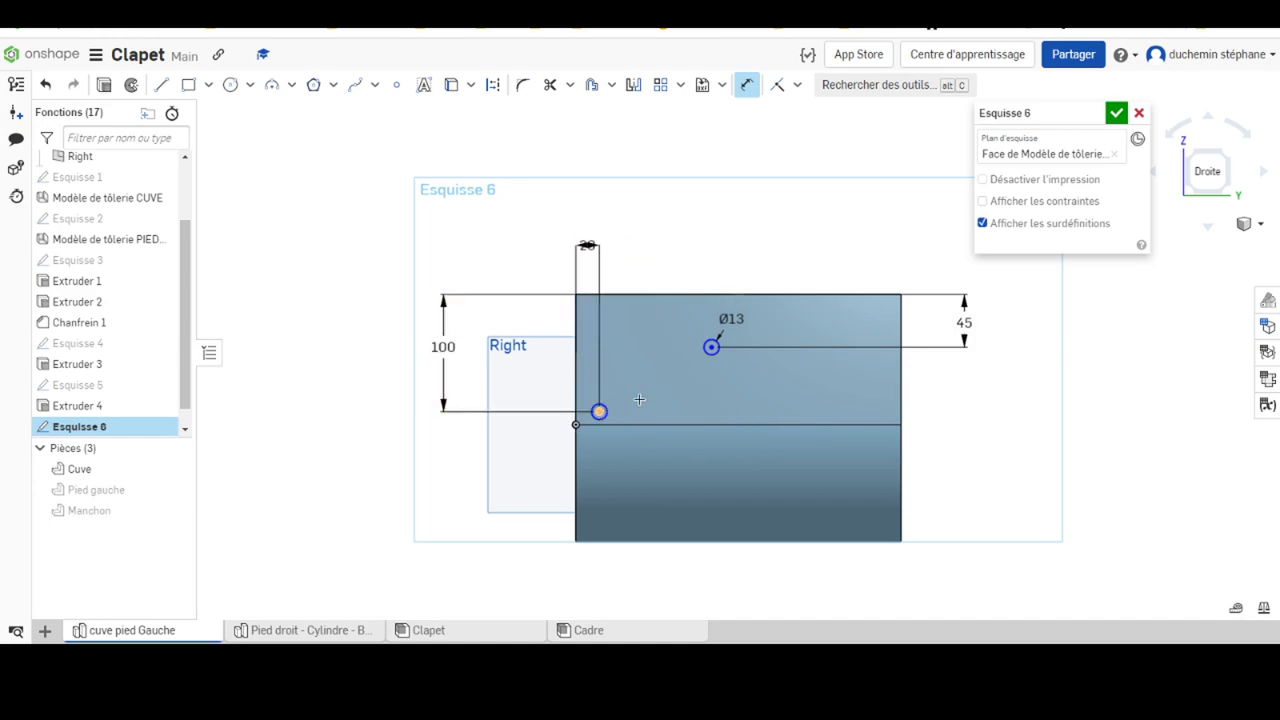
{"action": "left_click", "coordinate": [710, 347]}
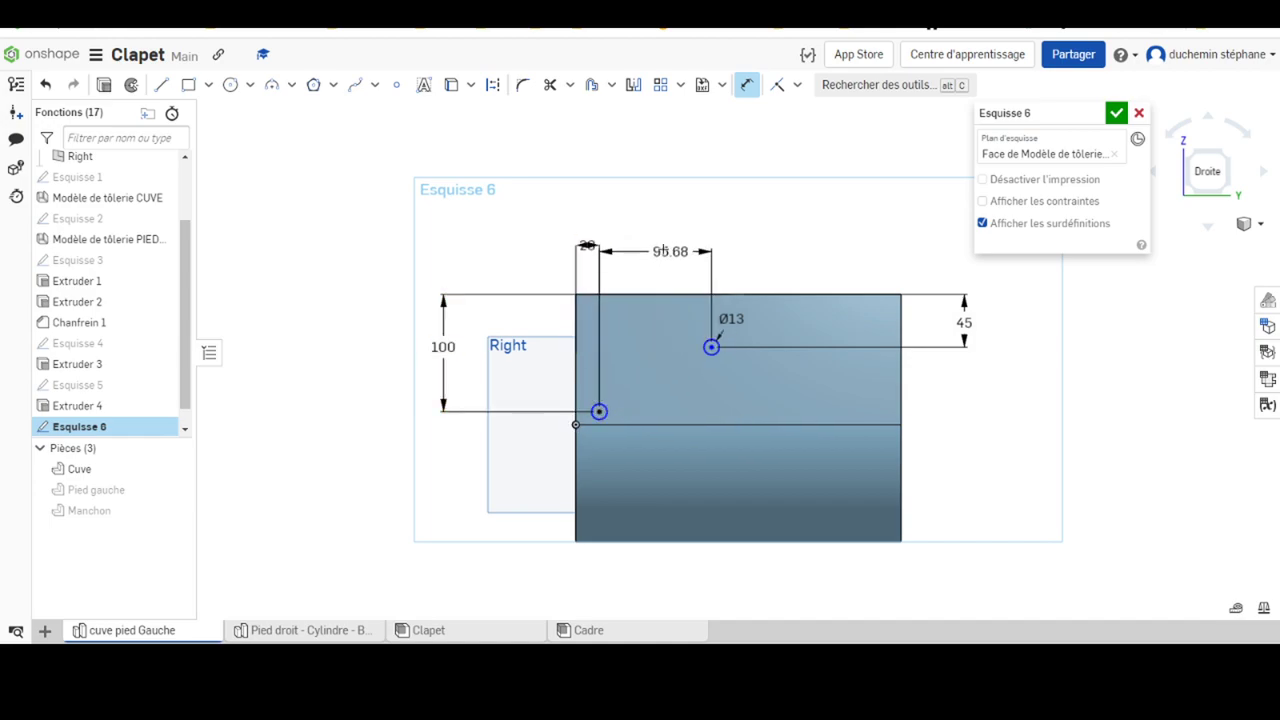
{"action": "left_click", "coordinate": [650, 248]}
{"action": "type", "text": "150"}
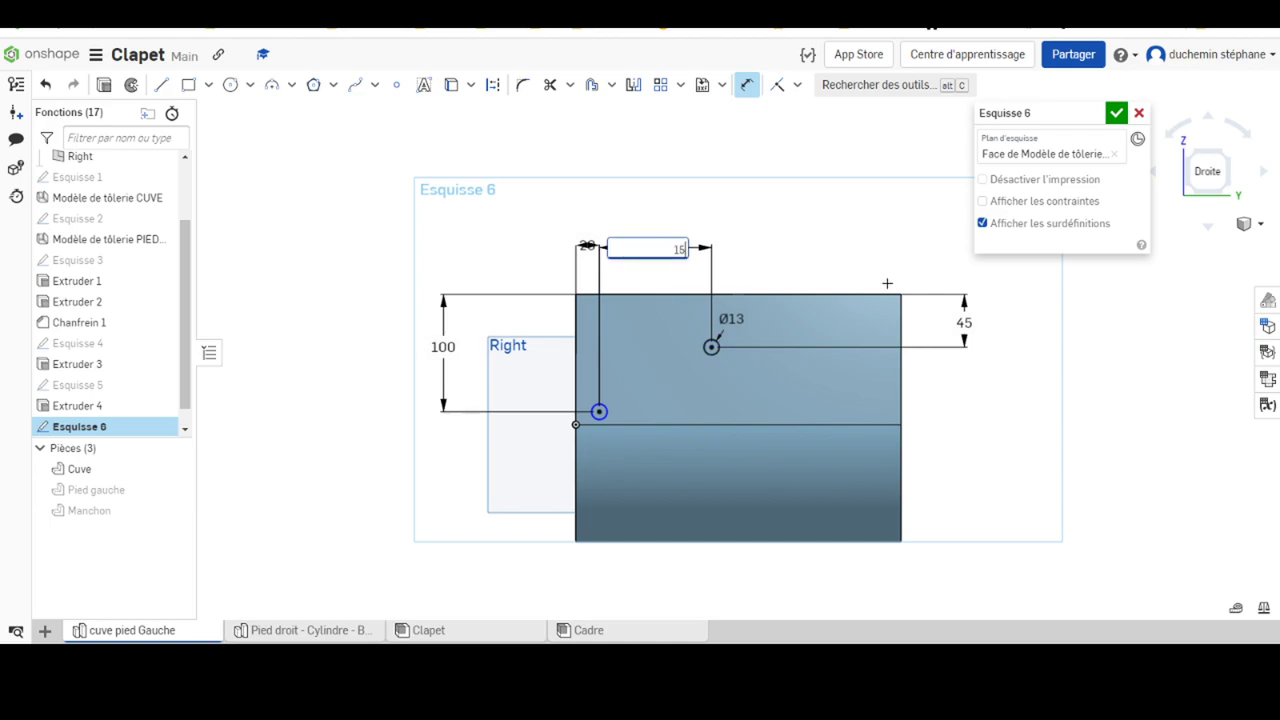
{"action": "key", "text": "Return"}
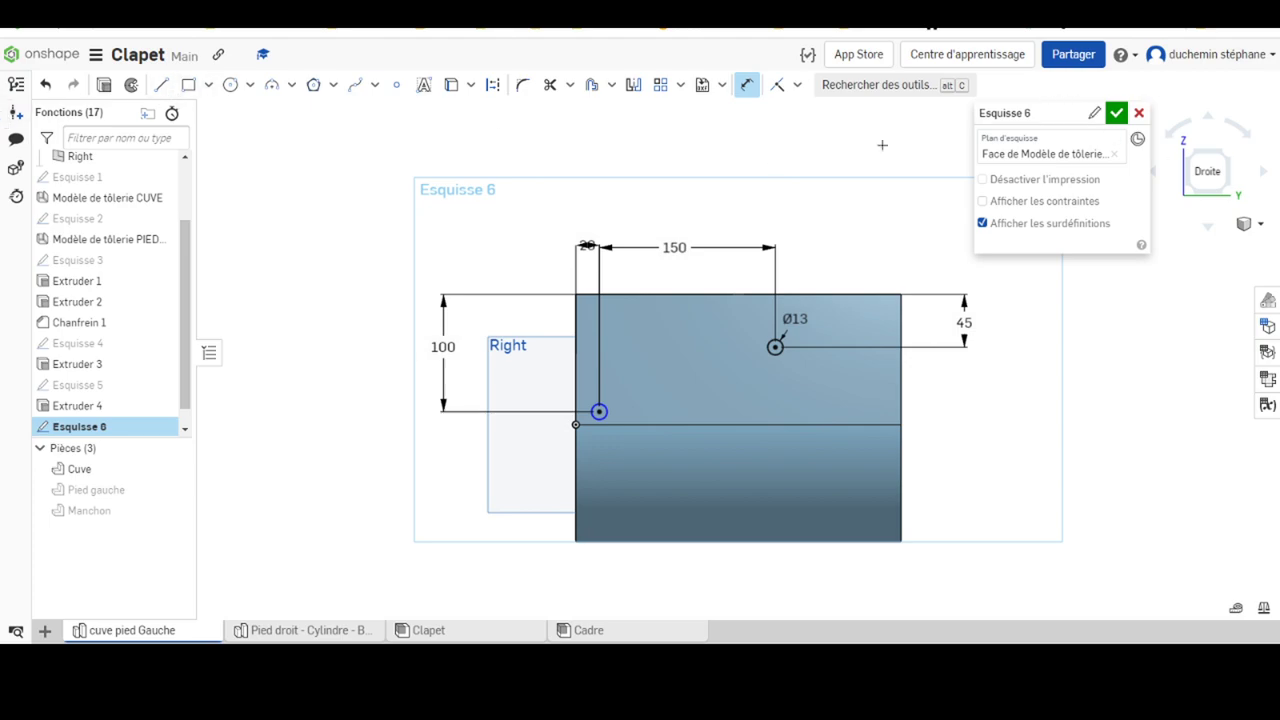
{"action": "key", "text": "shift+e"}
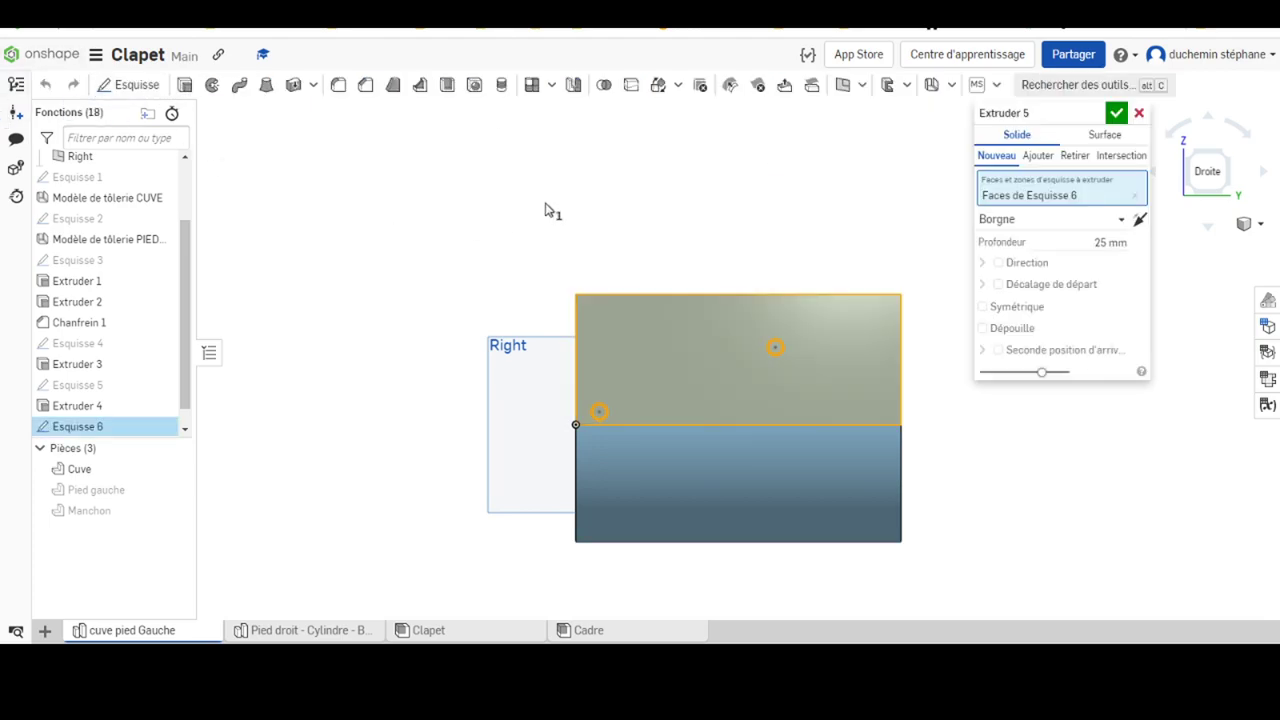
{"action": "key", "text": "shift+7"}
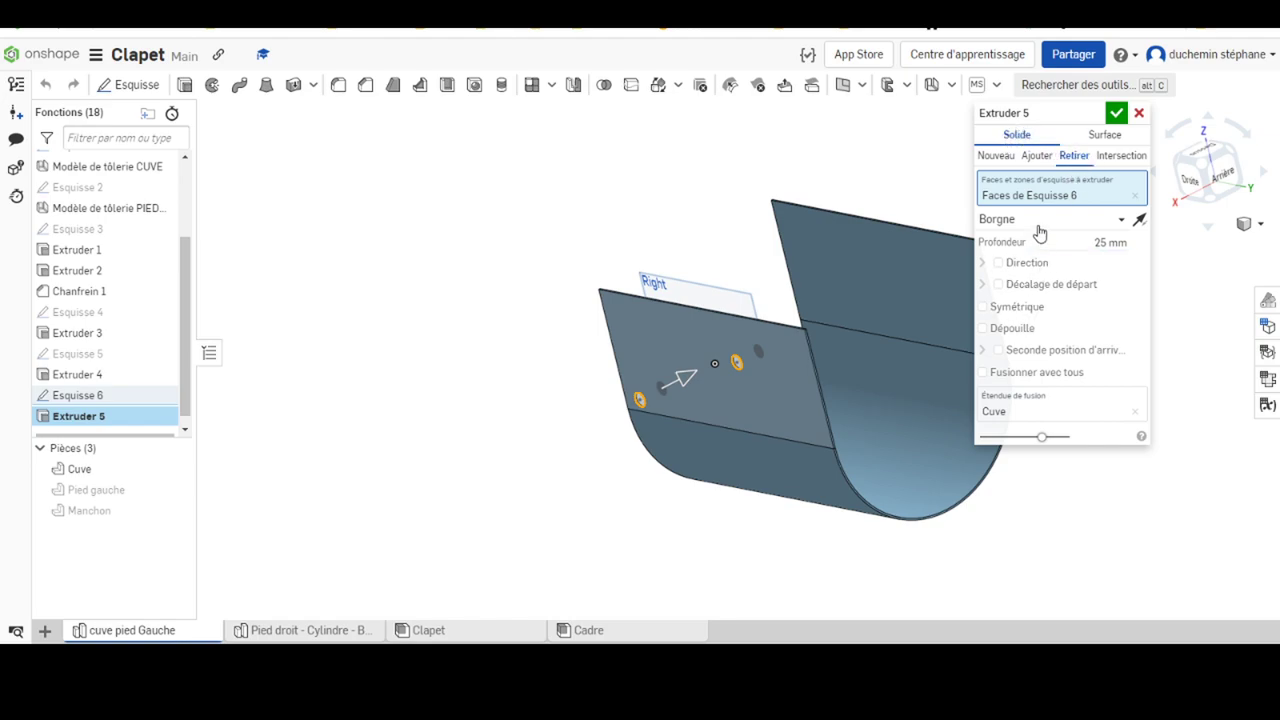
{"action": "left_click", "coordinate": [1040, 220]}
{"action": "left_click", "coordinate": [1040, 348]}
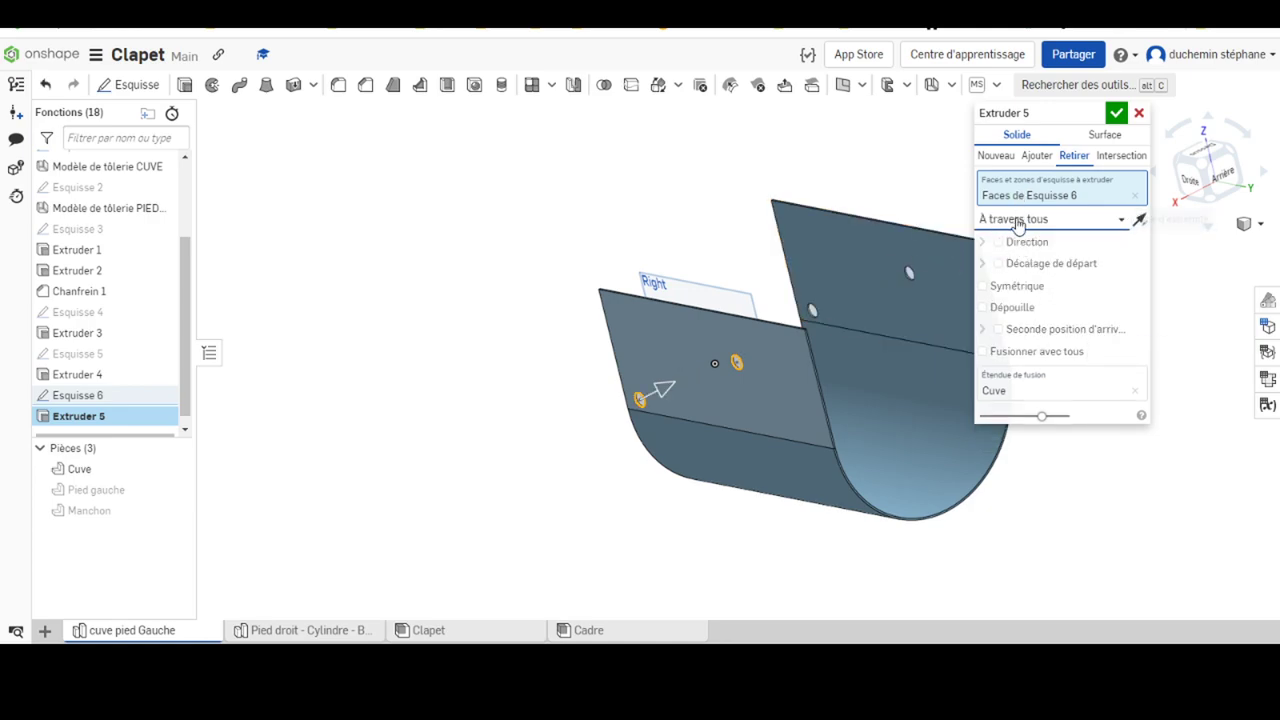
{"action": "left_click", "coordinate": [1018, 222]}
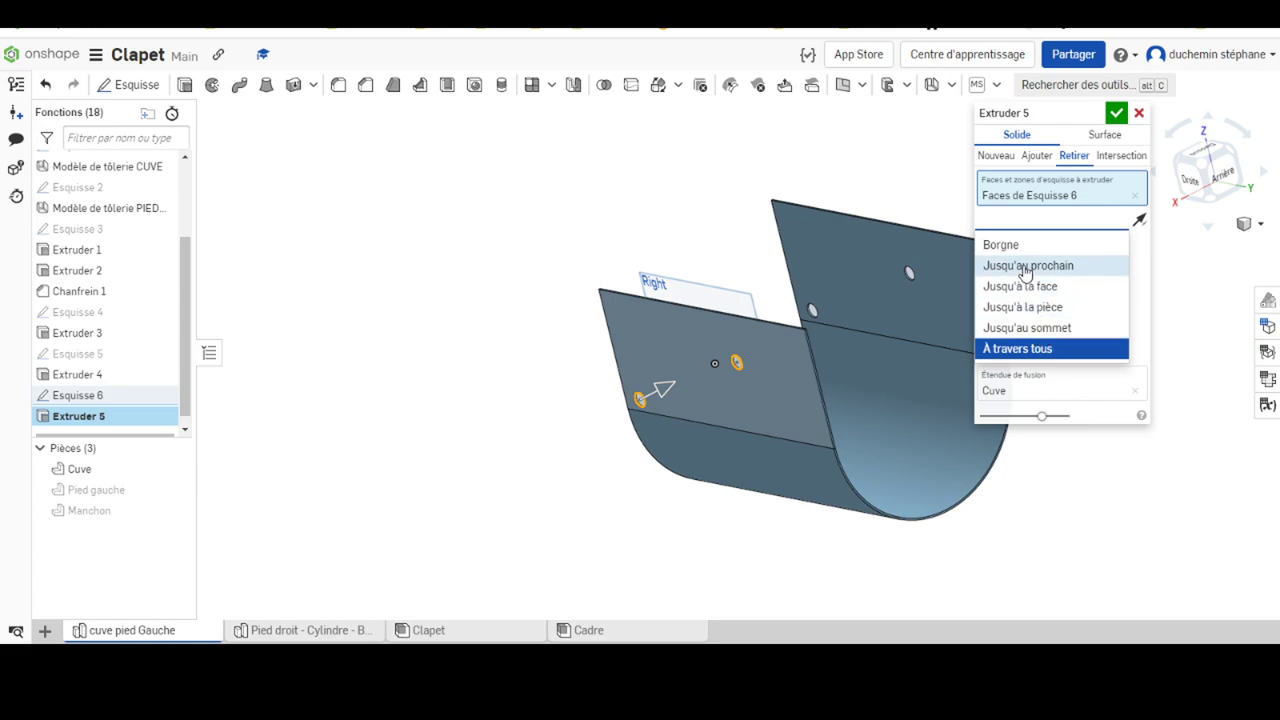
{"action": "left_click", "coordinate": [1028, 265]}
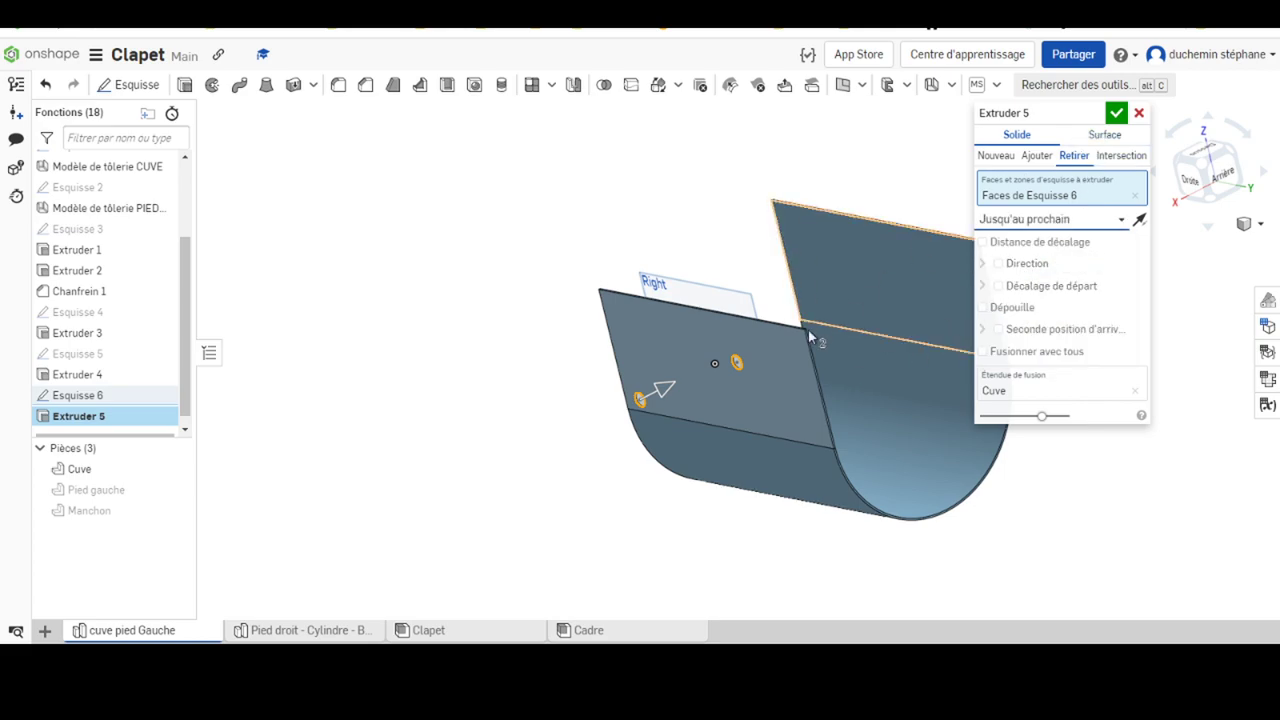
{"action": "left_click", "coordinate": [1116, 113]}
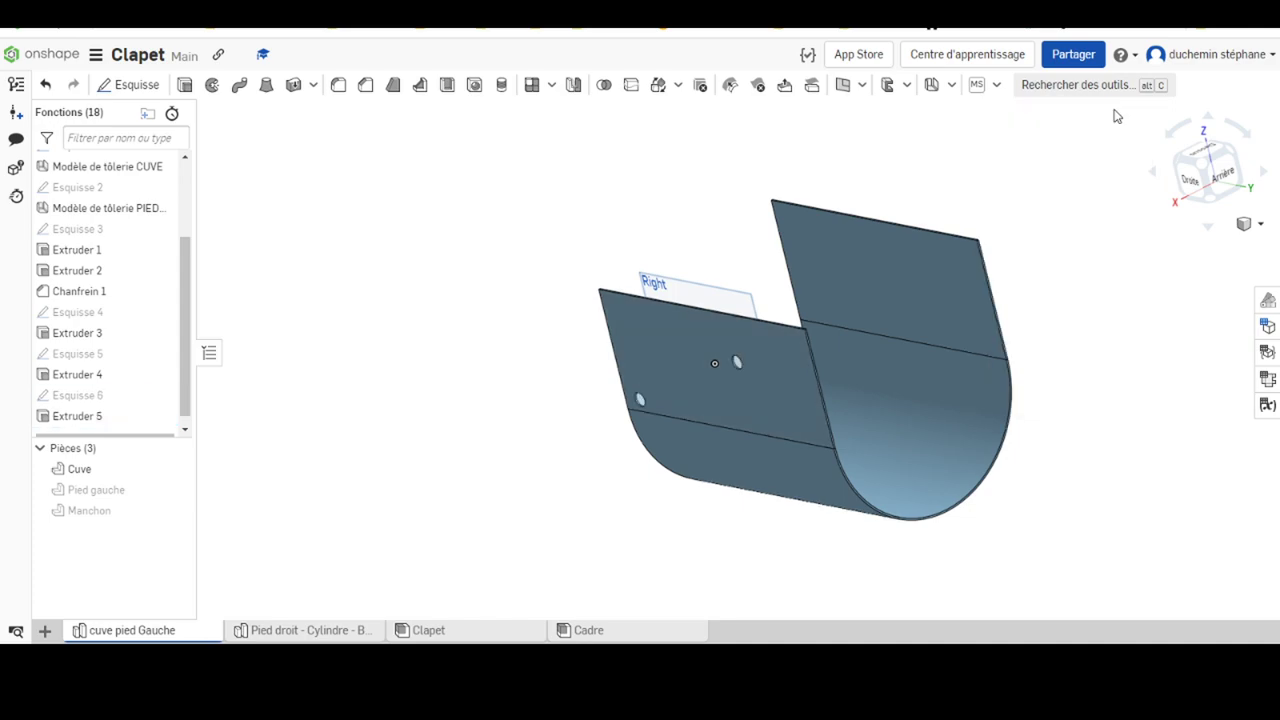
{"action": "left_click", "coordinate": [1266, 380]}
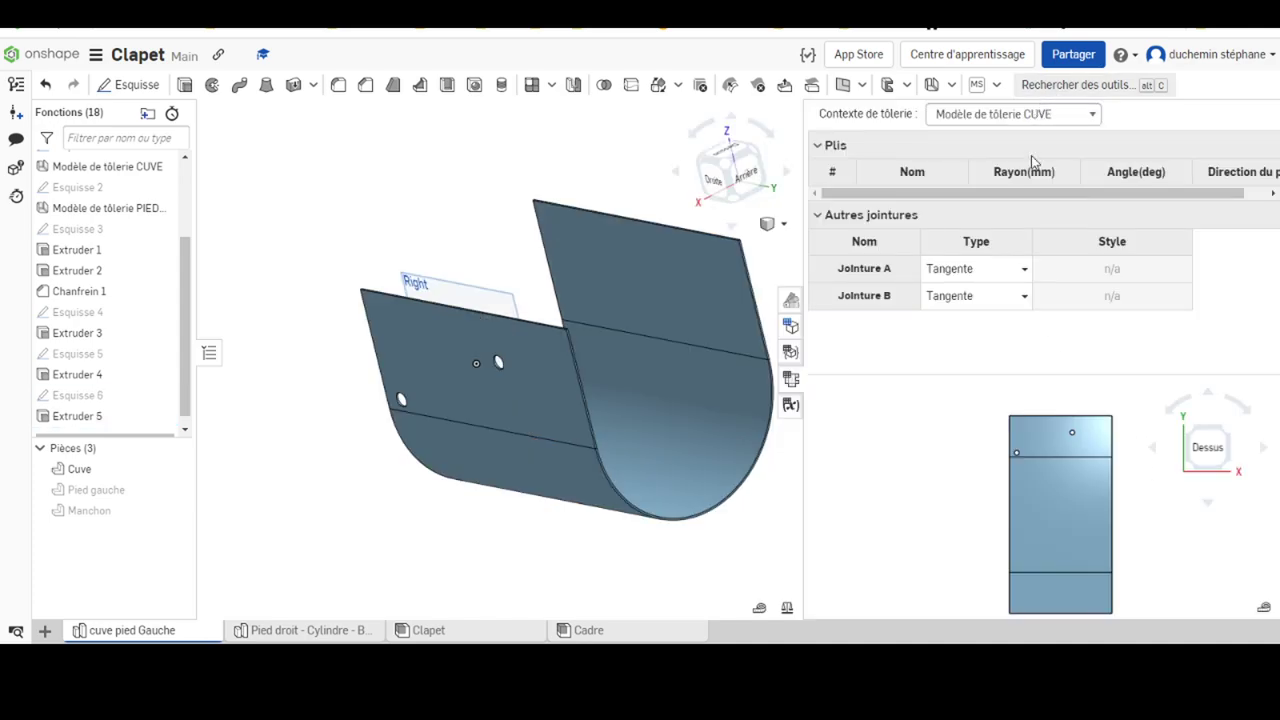
{"action": "middle_click_drag", "start_coordinate": [1098, 527], "coordinate": [981, 500]}
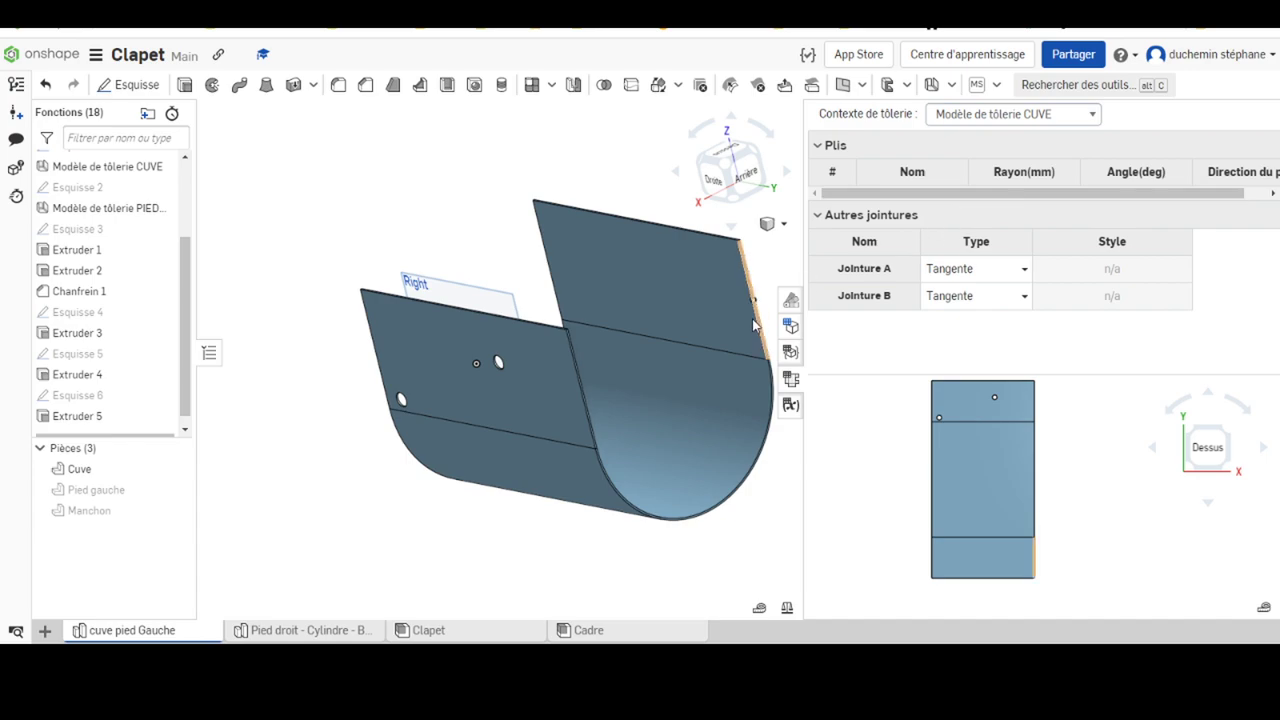
{"action": "left_click", "coordinate": [791, 379]}
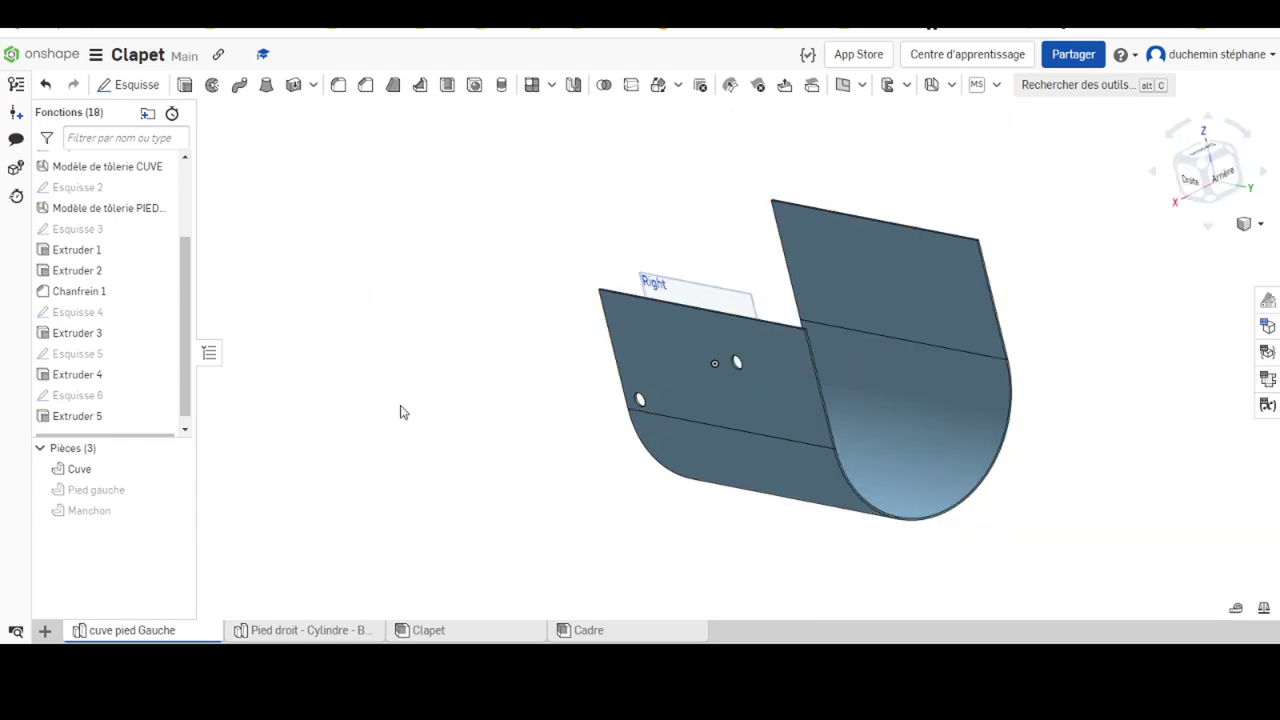
In the Clapet assembly, insert two Manchon tubes from the cuve pied Gauche part studio.
{"action": "left_click", "coordinate": [430, 631]}
{"action": "mouse_move", "coordinate": [679, 518]}
{"action": "right_mouse_down"}
{"action": "mouse_move", "coordinate": [712, 403]}
{"action": "mouse_move", "coordinate": [716, 481]}
{"action": "right_mouse_up"}
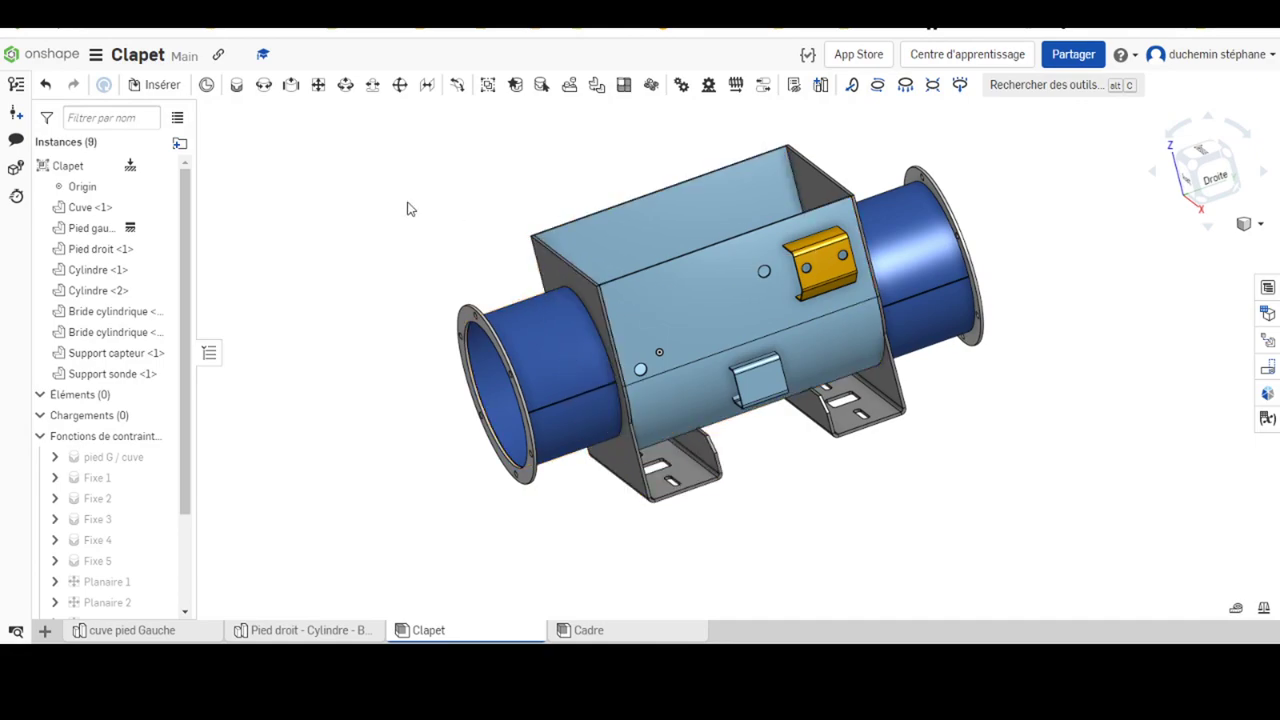
{"action": "left_click", "coordinate": [162, 87]}
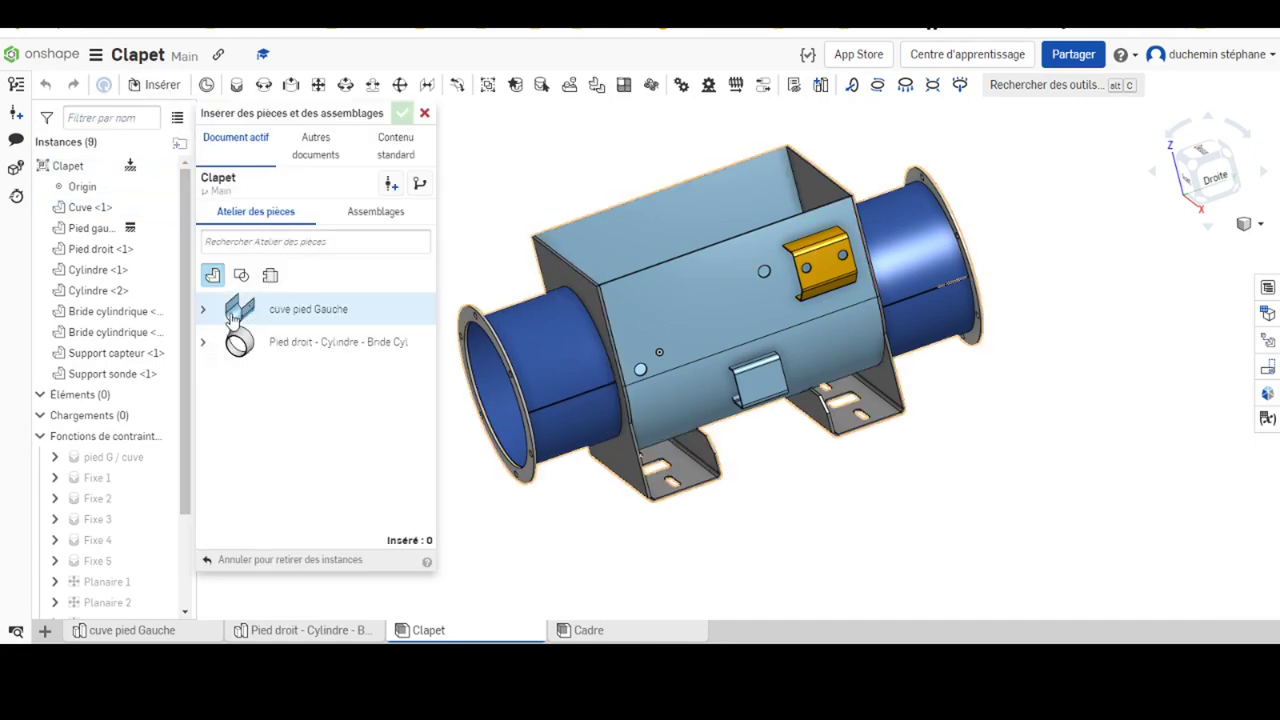
{"action": "left_click", "coordinate": [203, 310]}
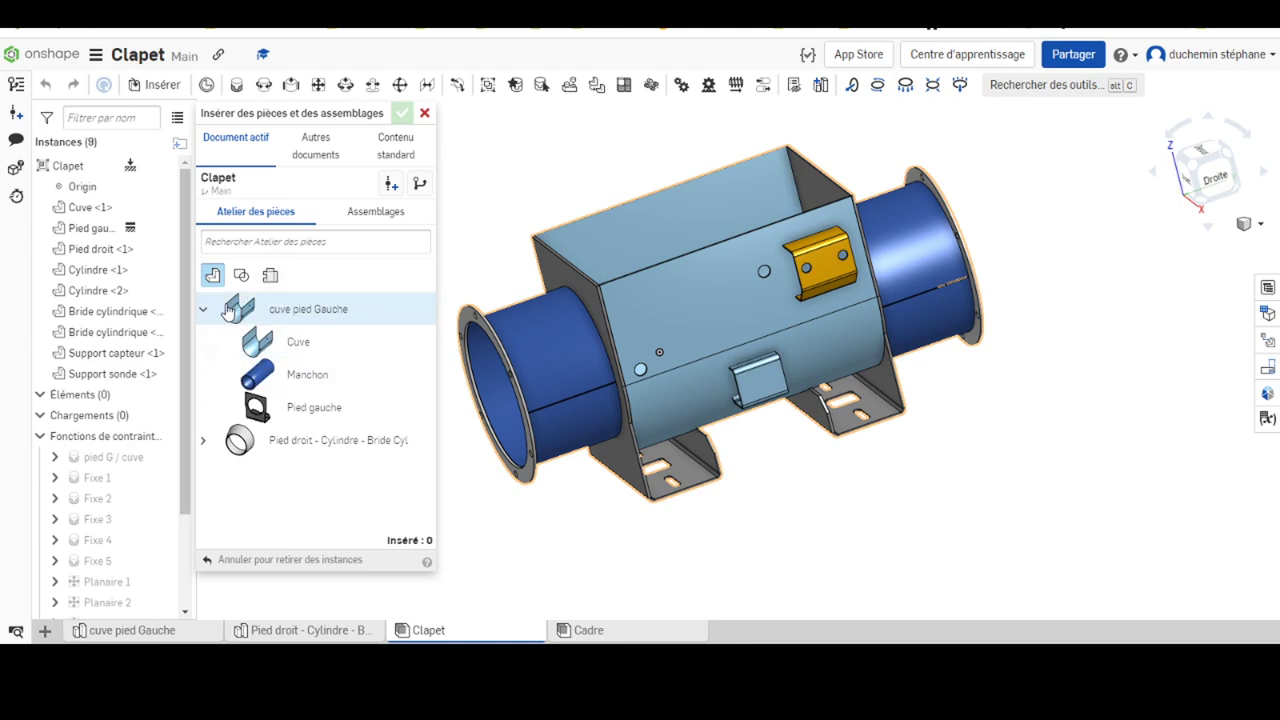
{"action": "left_click", "coordinate": [310, 375]}
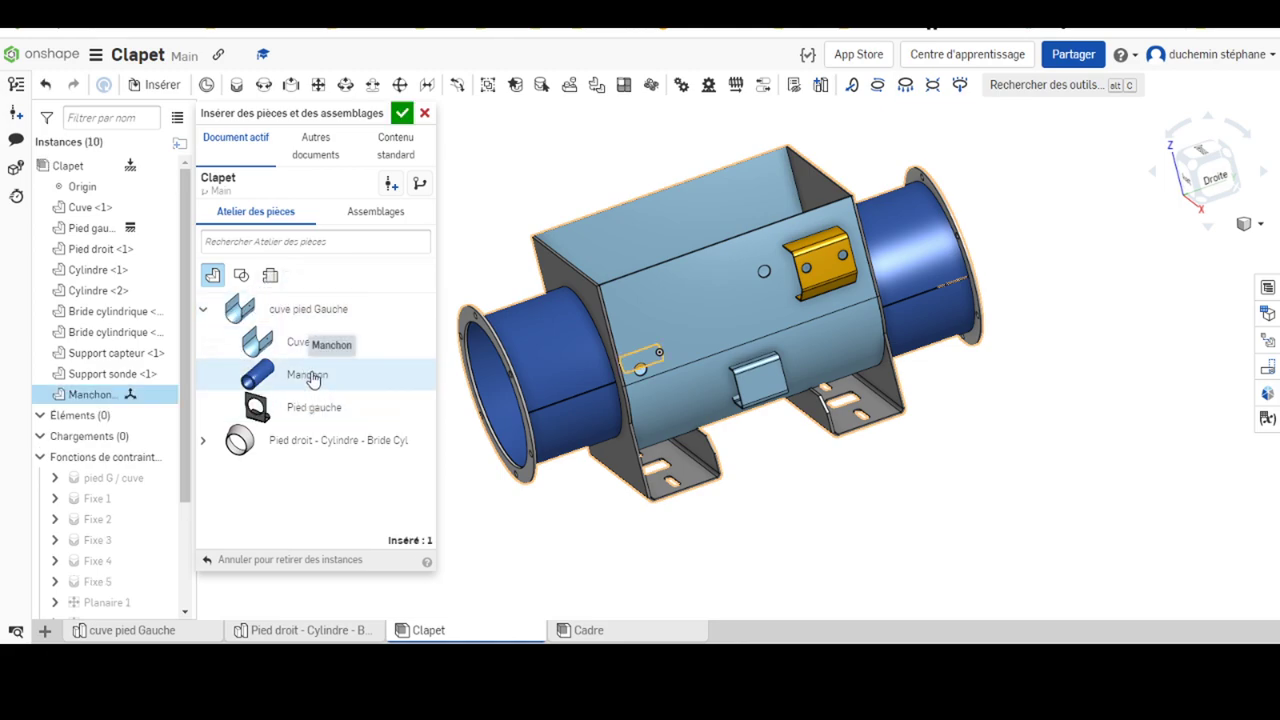
{"action": "left_click", "coordinate": [310, 375]}
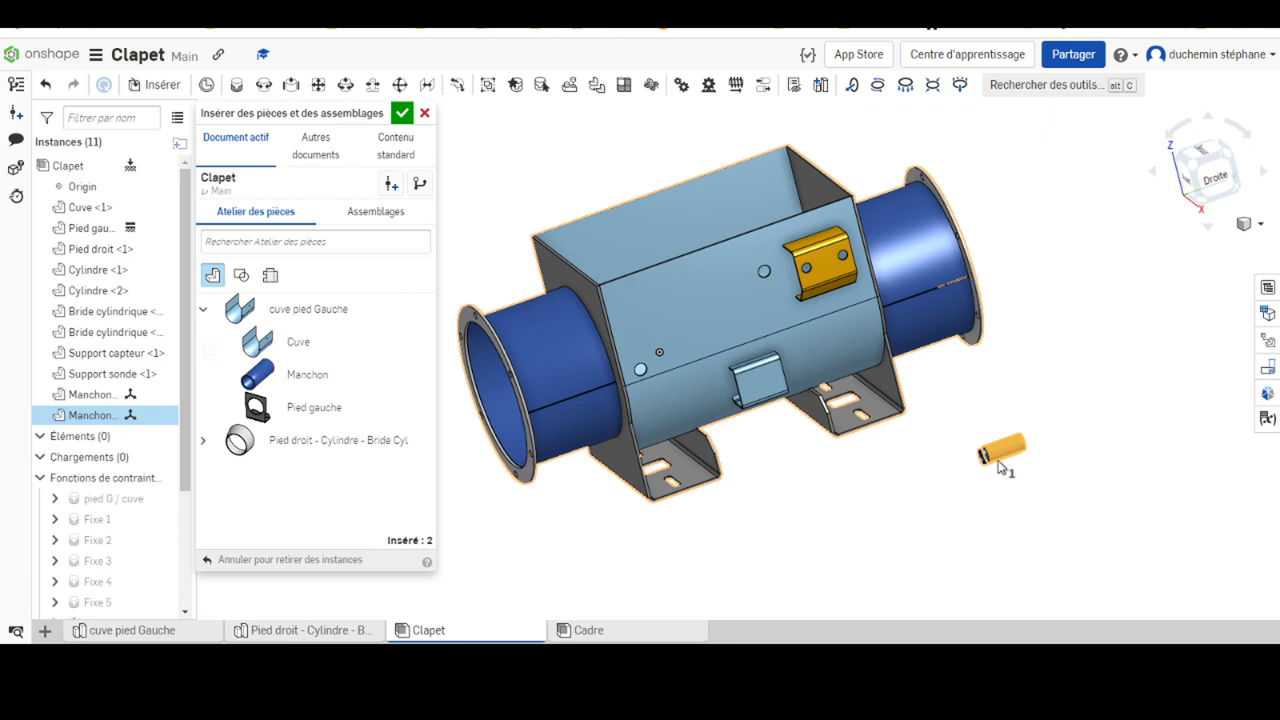
{"action": "left_click", "coordinate": [403, 113]}
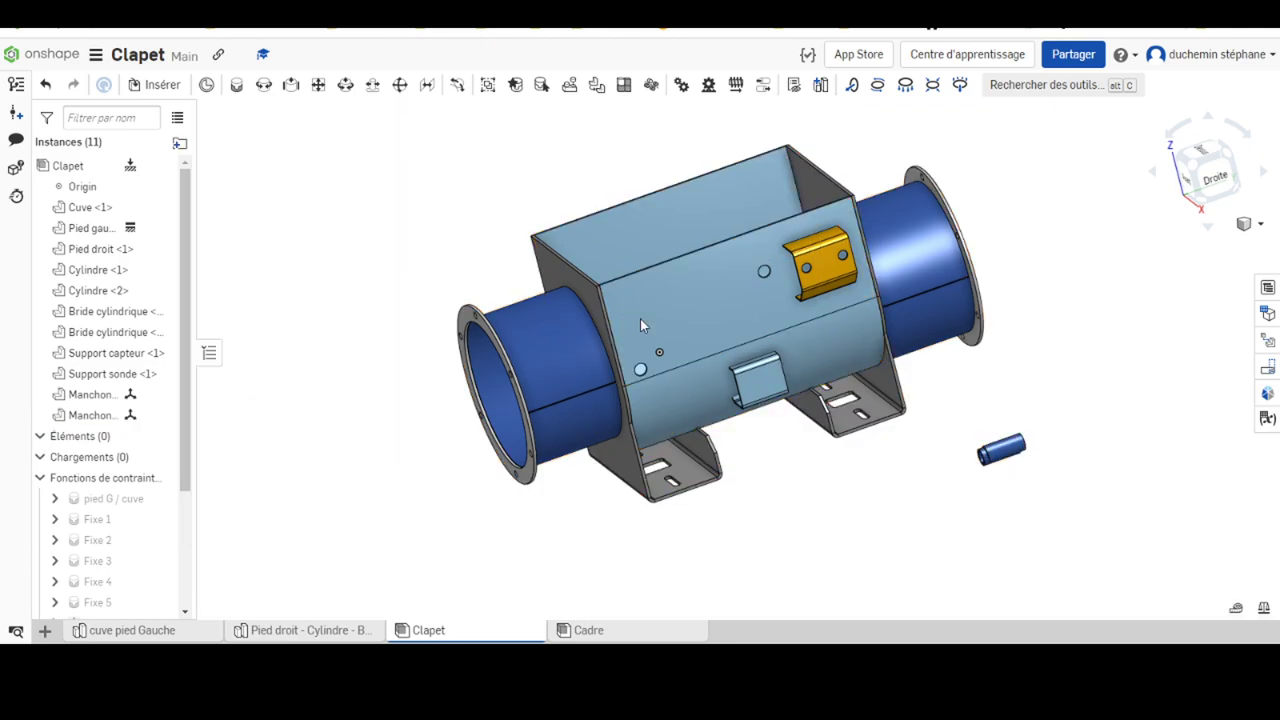
Start a Fixe fastened mate and pick the lower hole on the Cuve's front face.
{"action": "left_click", "coordinate": [237, 88]}
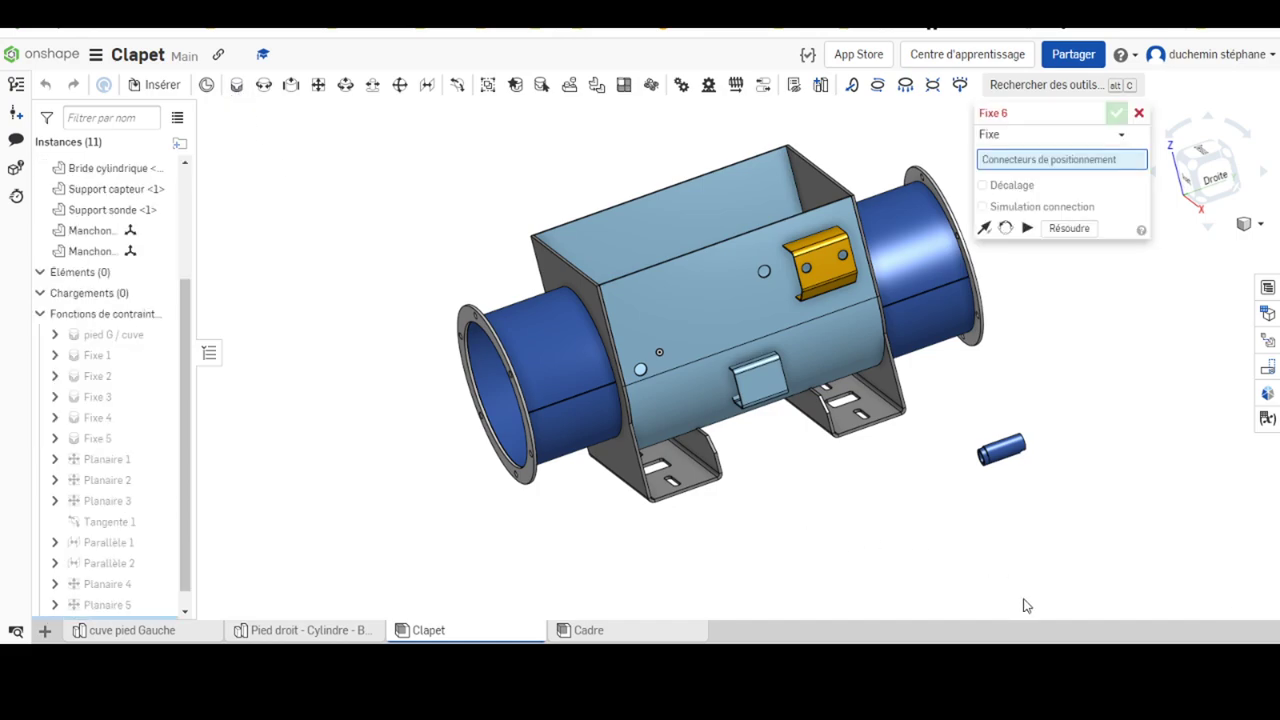
{"action": "scroll", "coordinate": [760, 417], "scroll_direction": "up", "scroll_amount": 3}
{"action": "scroll", "coordinate": [794, 458], "scroll_direction": "up", "scroll_amount": 2}
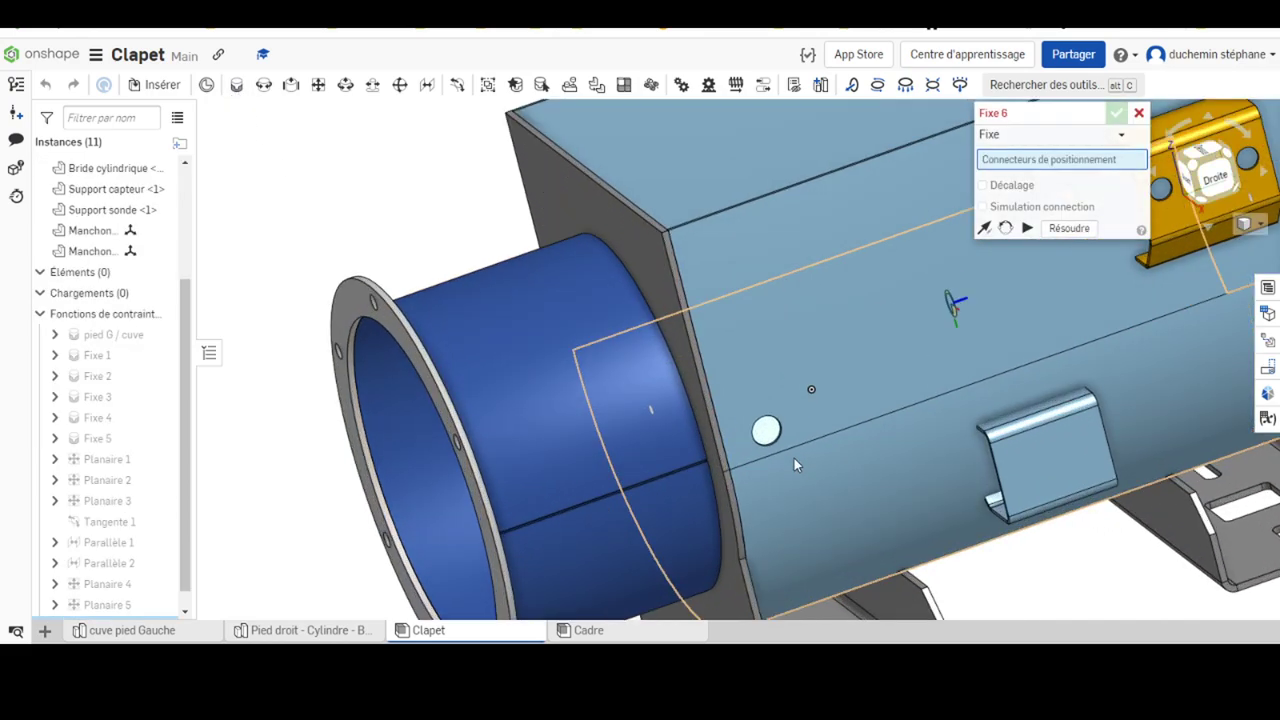
{"action": "left_click", "coordinate": [788, 425]}
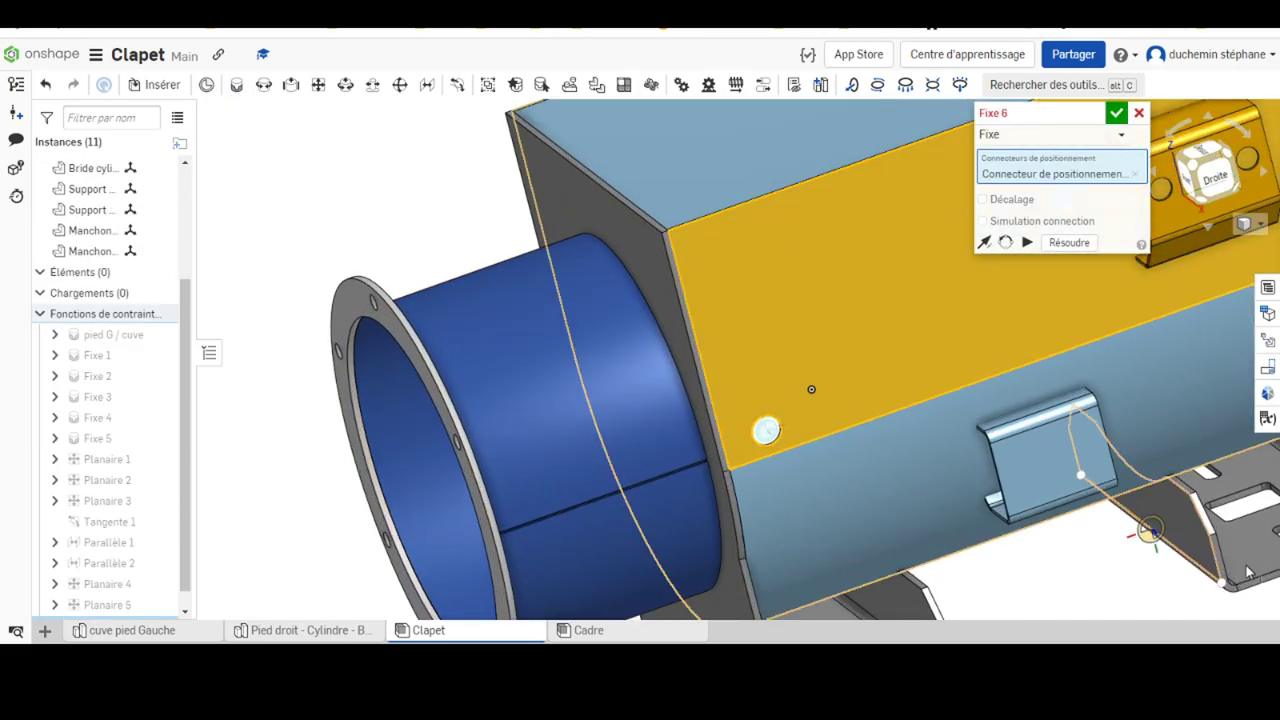
{"action": "scroll", "coordinate": [1236, 543], "scroll_direction": "down", "scroll_amount": 4}
{"action": "scroll", "coordinate": [1236, 543], "scroll_direction": "down", "scroll_amount": 2}
{"action": "scroll", "coordinate": [814, 514], "scroll_direction": "up", "scroll_amount": 1}
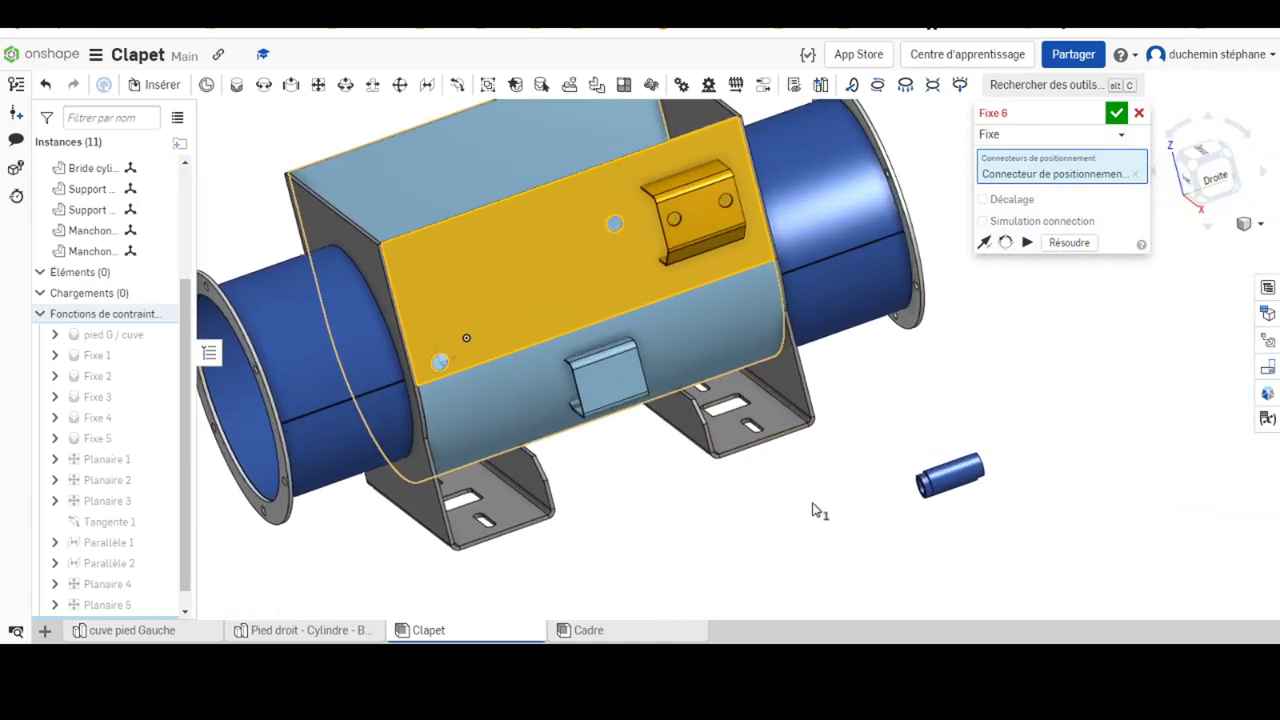
{"action": "scroll", "coordinate": [965, 470], "scroll_direction": "up", "scroll_amount": 2}
{"action": "scroll", "coordinate": [975, 500], "scroll_direction": "up", "scroll_amount": 2}
{"action": "scroll", "coordinate": [975, 500], "scroll_direction": "up", "scroll_amount": 1}
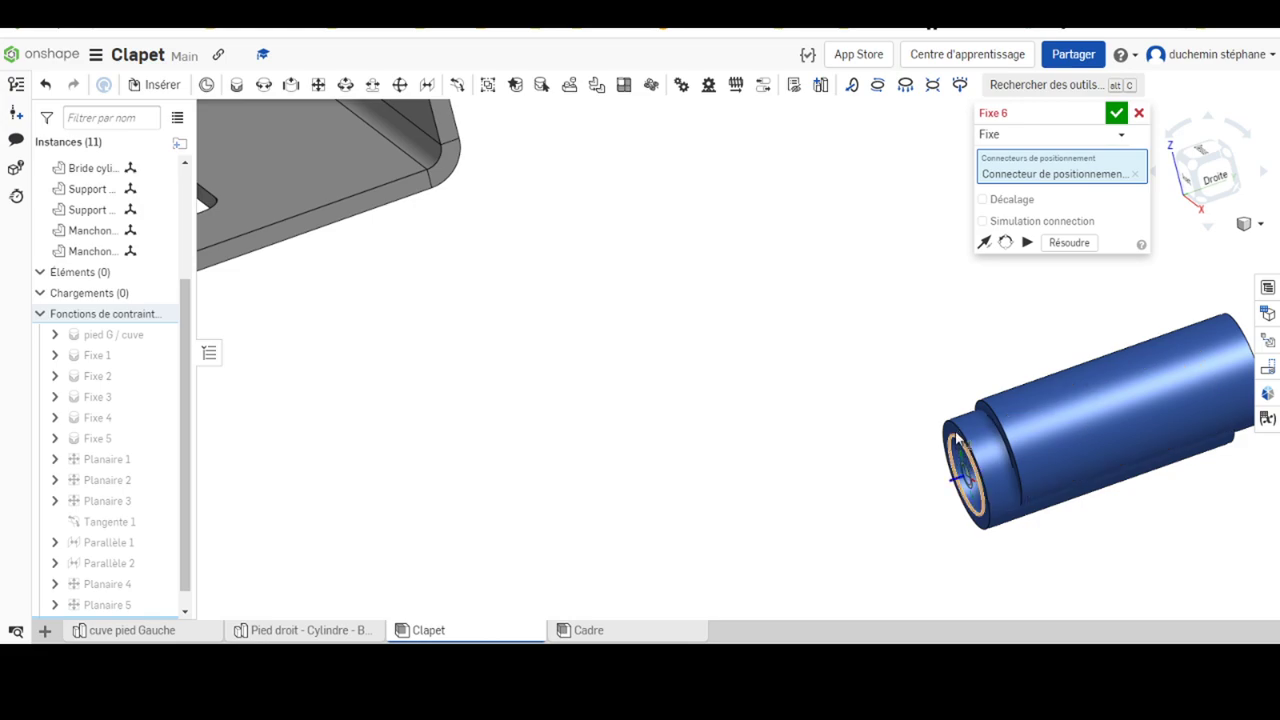
Pick the Manchon tube's end, flip it to point outward, and accept Fixe 6.
{"action": "left_click", "coordinate": [955, 440]}
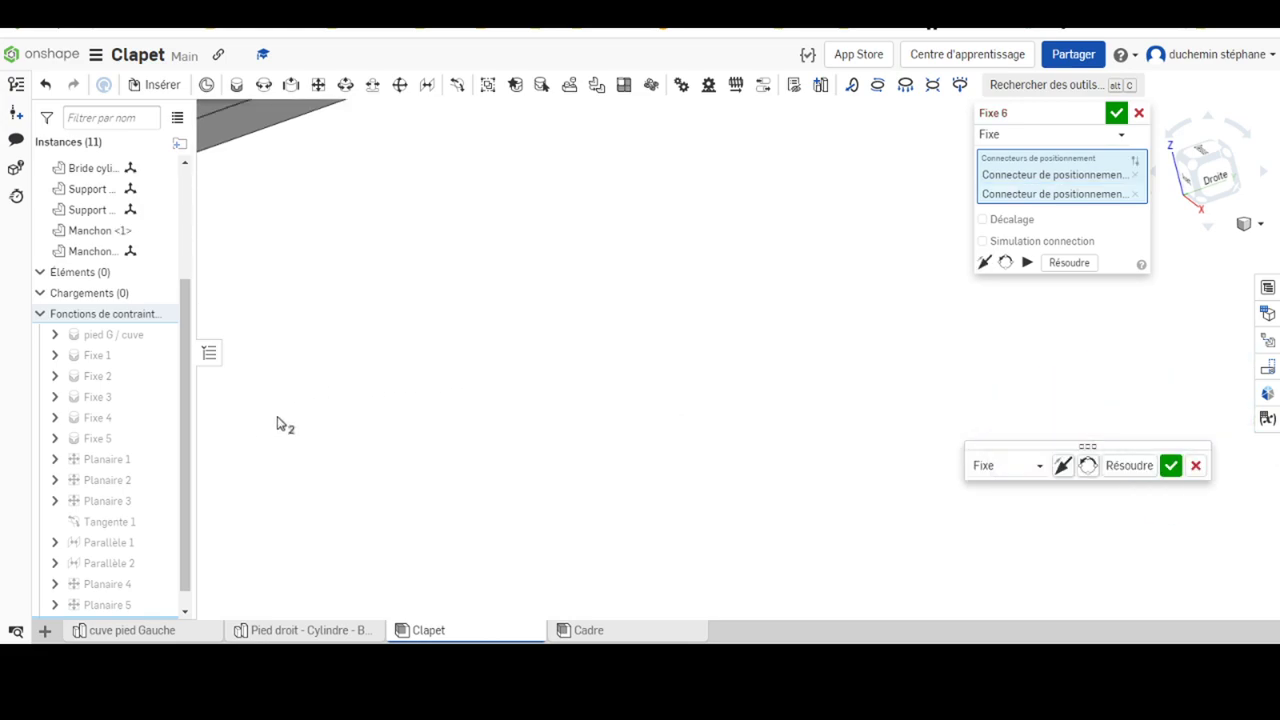
{"action": "scroll", "coordinate": [334, 453], "scroll_direction": "down", "scroll_amount": 3}
{"action": "scroll", "coordinate": [601, 340], "scroll_direction": "up", "scroll_amount": 2}
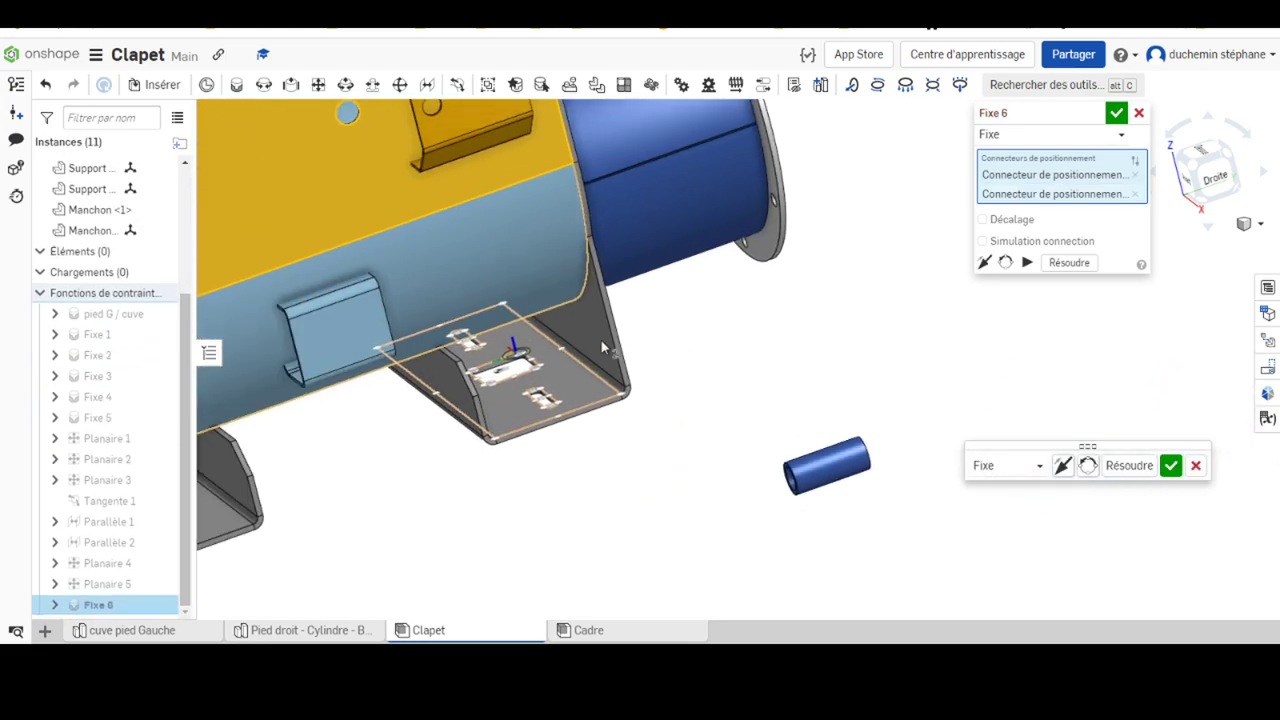
{"action": "scroll", "coordinate": [882, 330], "scroll_direction": "up", "scroll_amount": 2}
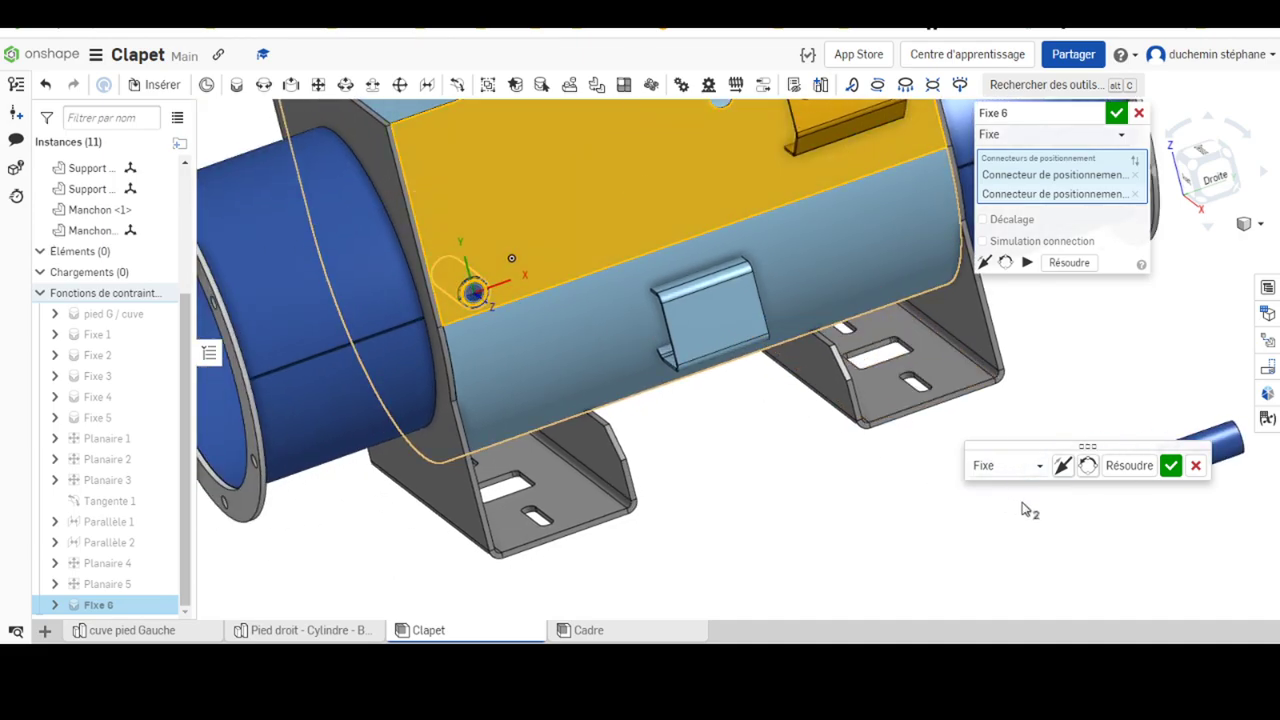
{"action": "left_click", "coordinate": [1063, 467]}
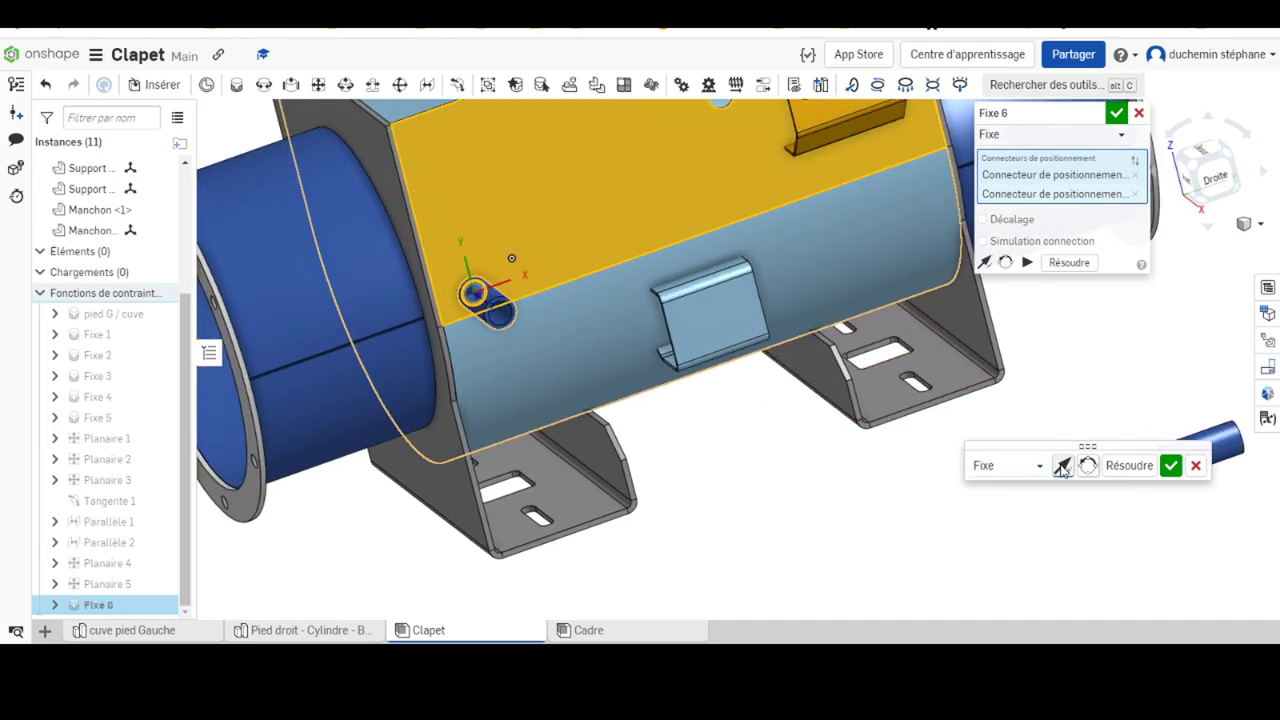
{"action": "left_click", "coordinate": [1171, 466]}
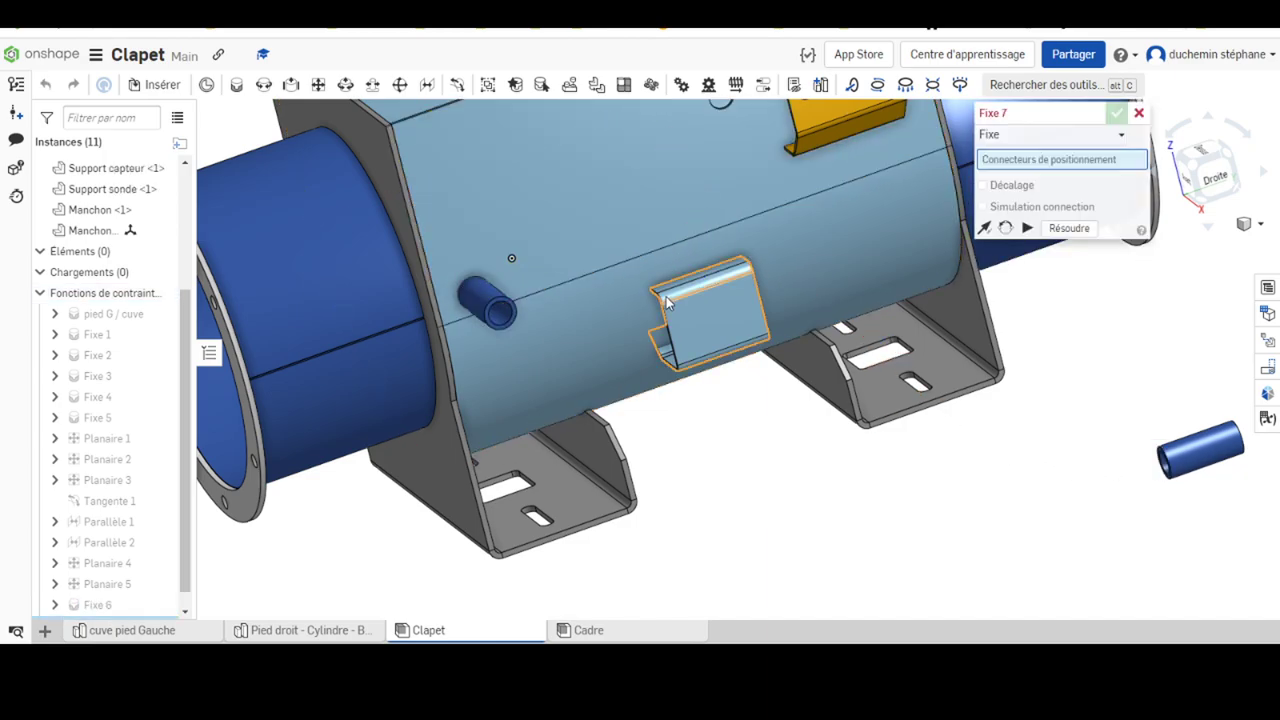
Mate the second Manchon tube into the upper hole beside the bracket with Fixe 7, flipped outward.
{"action": "right_click_drag", "start_coordinate": [668, 303], "coordinate": [645, 280]}
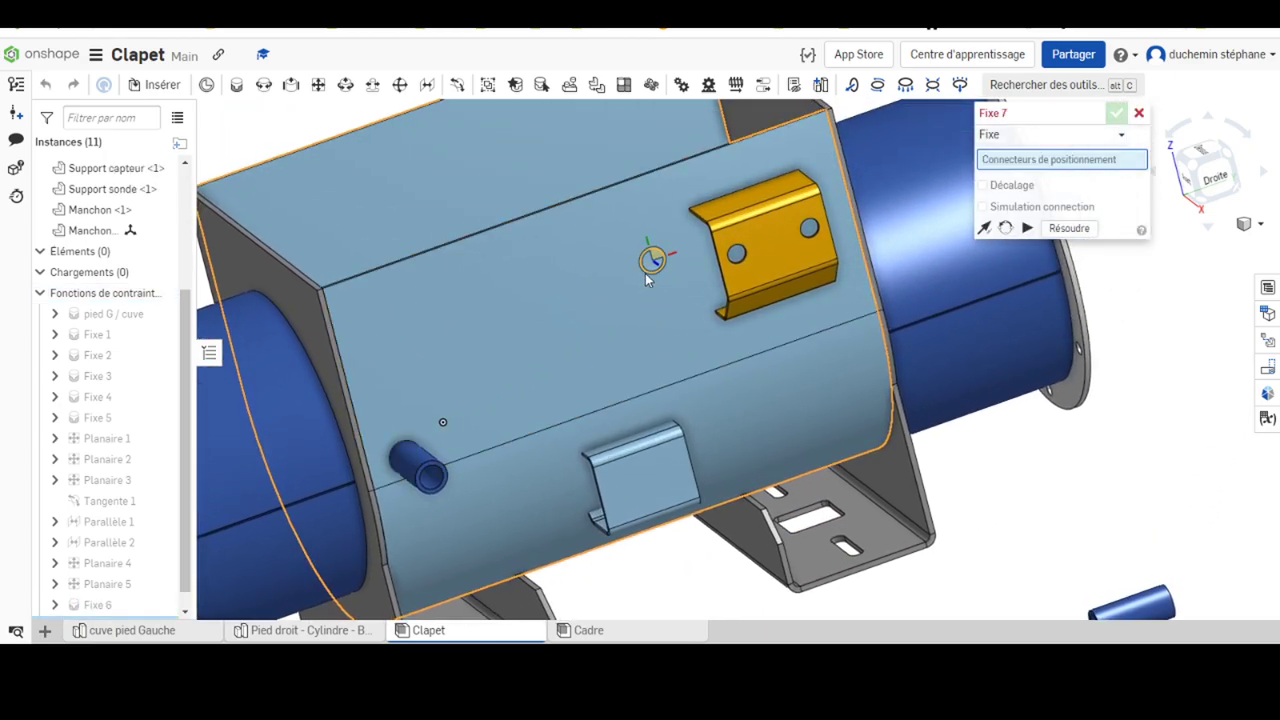
{"action": "left_click", "coordinate": [652, 261]}
{"action": "middle_click_drag", "start_coordinate": [1034, 586], "coordinate": [1014, 460]}
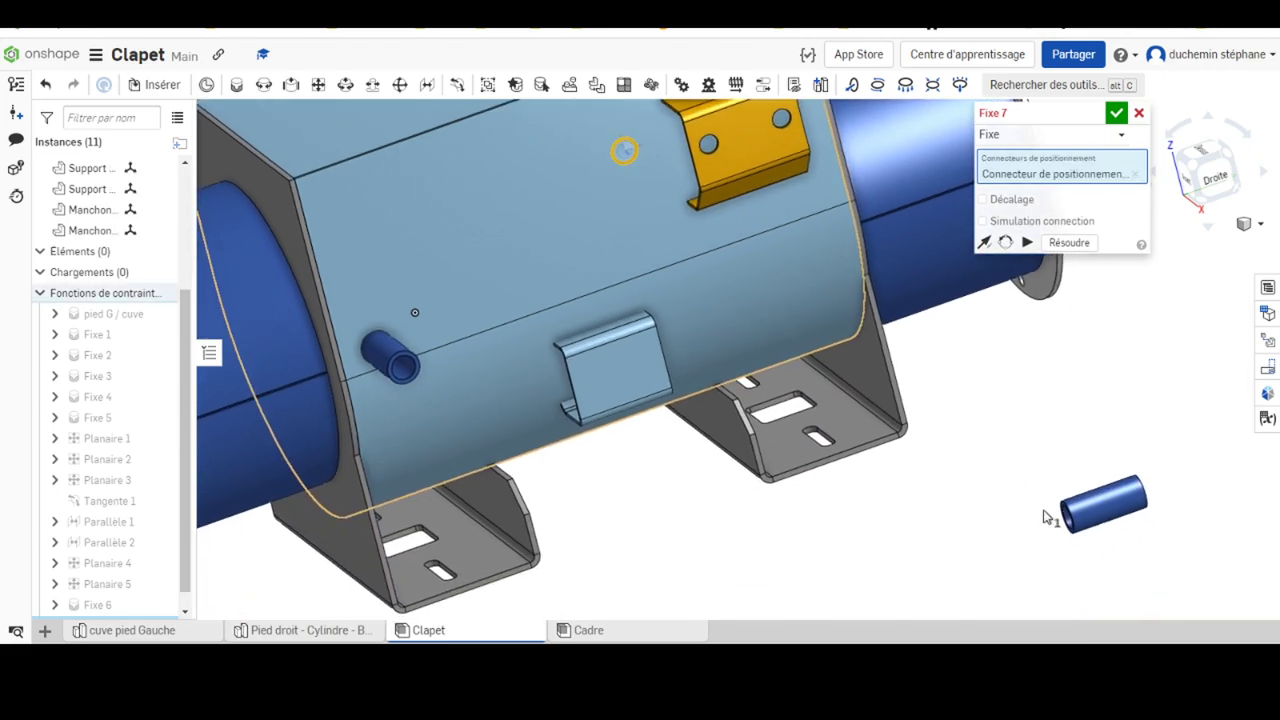
{"action": "left_click", "coordinate": [1064, 514]}
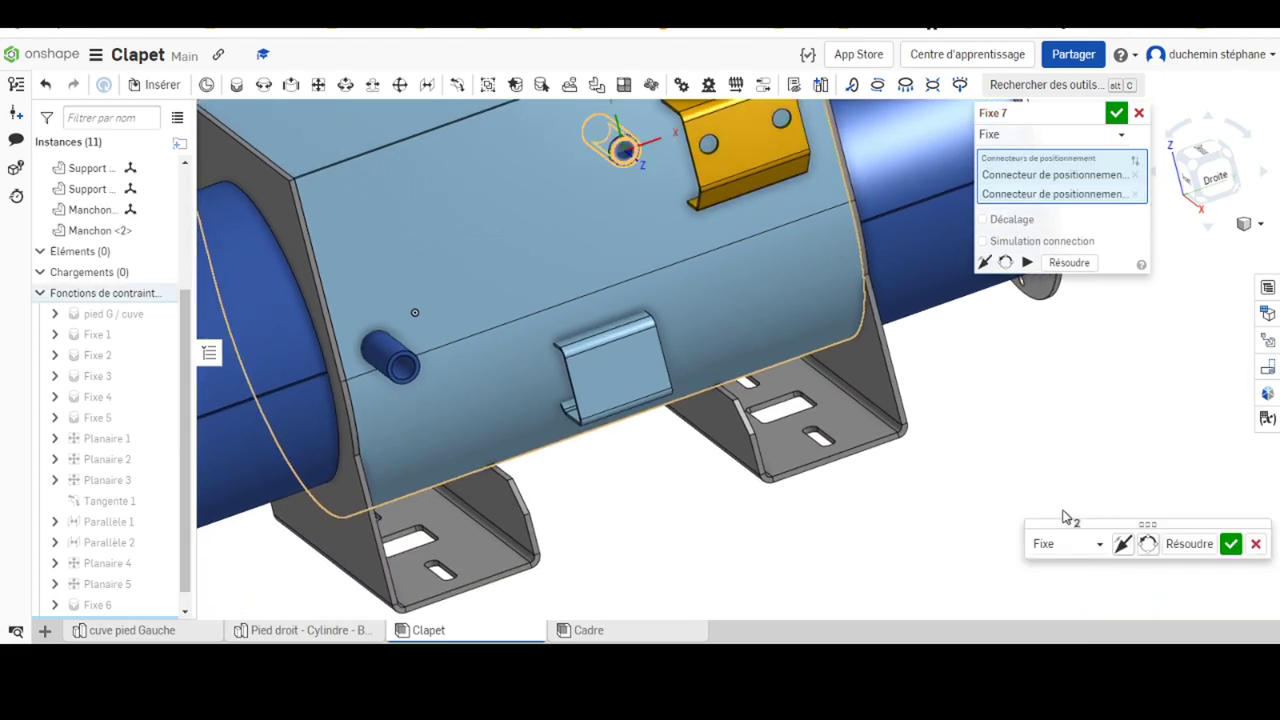
{"action": "left_click", "coordinate": [1123, 543]}
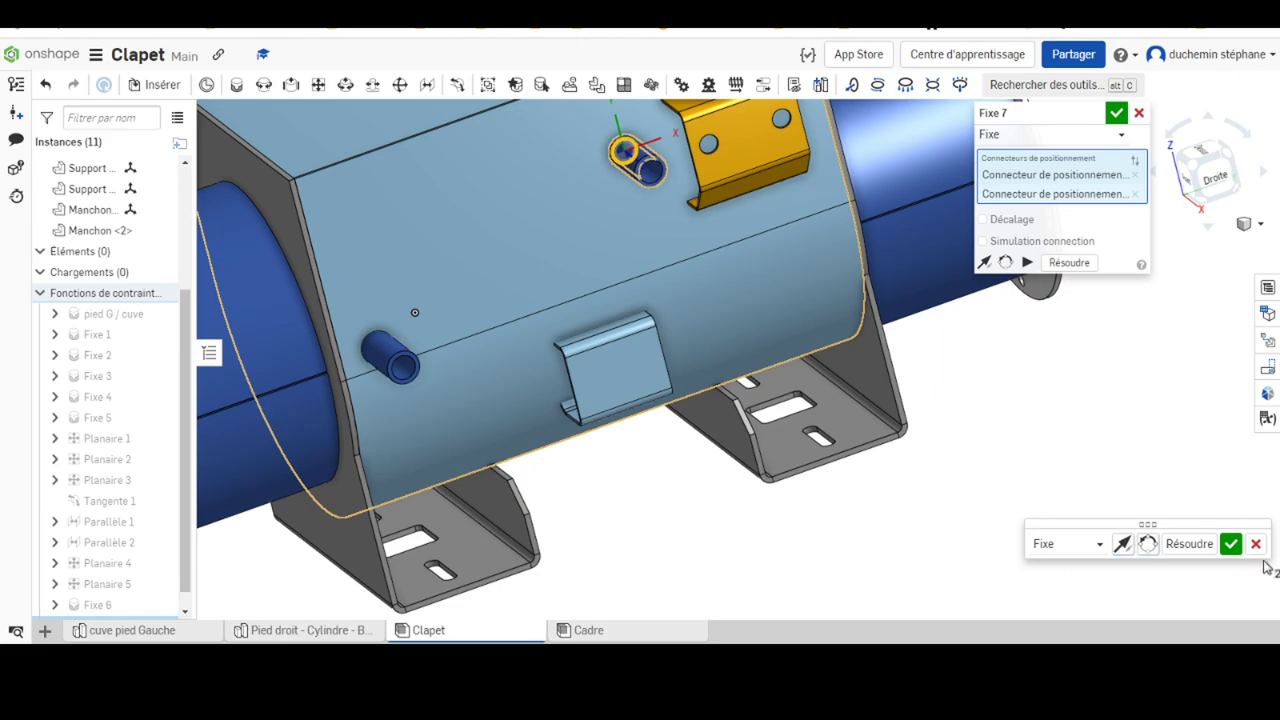
{"action": "left_click", "coordinate": [1231, 543]}
Cancel the unneeded Fixe 8 mate, leaving a front-lower overview of the assembly.
{"action": "scroll", "coordinate": [668, 435], "scroll_direction": "down", "scroll_amount": 3}
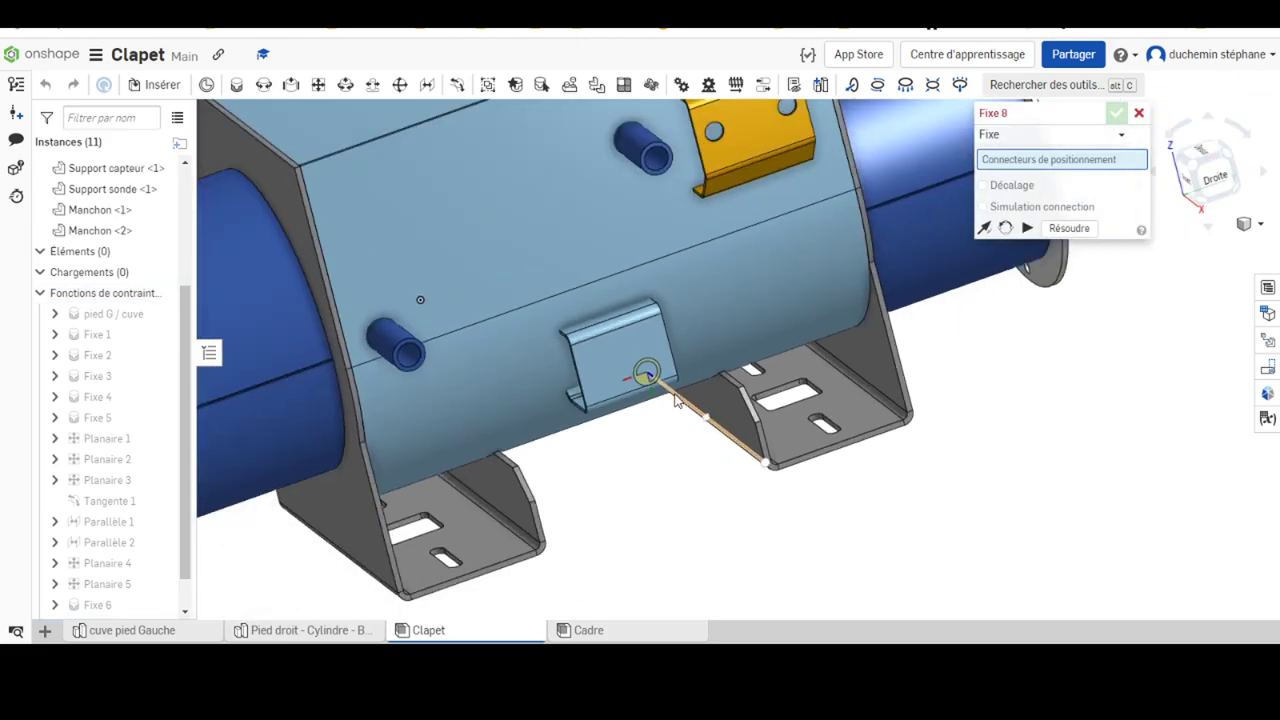
{"action": "scroll", "coordinate": [643, 366], "scroll_direction": "down", "scroll_amount": 3}
{"action": "mouse_move", "coordinate": [784, 551]}
{"action": "right_mouse_down"}
{"action": "mouse_move", "coordinate": [786, 429]}
{"action": "mouse_move", "coordinate": [766, 423]}
{"action": "mouse_move", "coordinate": [794, 563]}
{"action": "mouse_move", "coordinate": [822, 592]}
{"action": "mouse_move", "coordinate": [789, 549]}
{"action": "mouse_move", "coordinate": [737, 534]}
{"action": "mouse_move", "coordinate": [780, 526]}
{"action": "mouse_move", "coordinate": [811, 549]}
{"action": "right_mouse_up"}
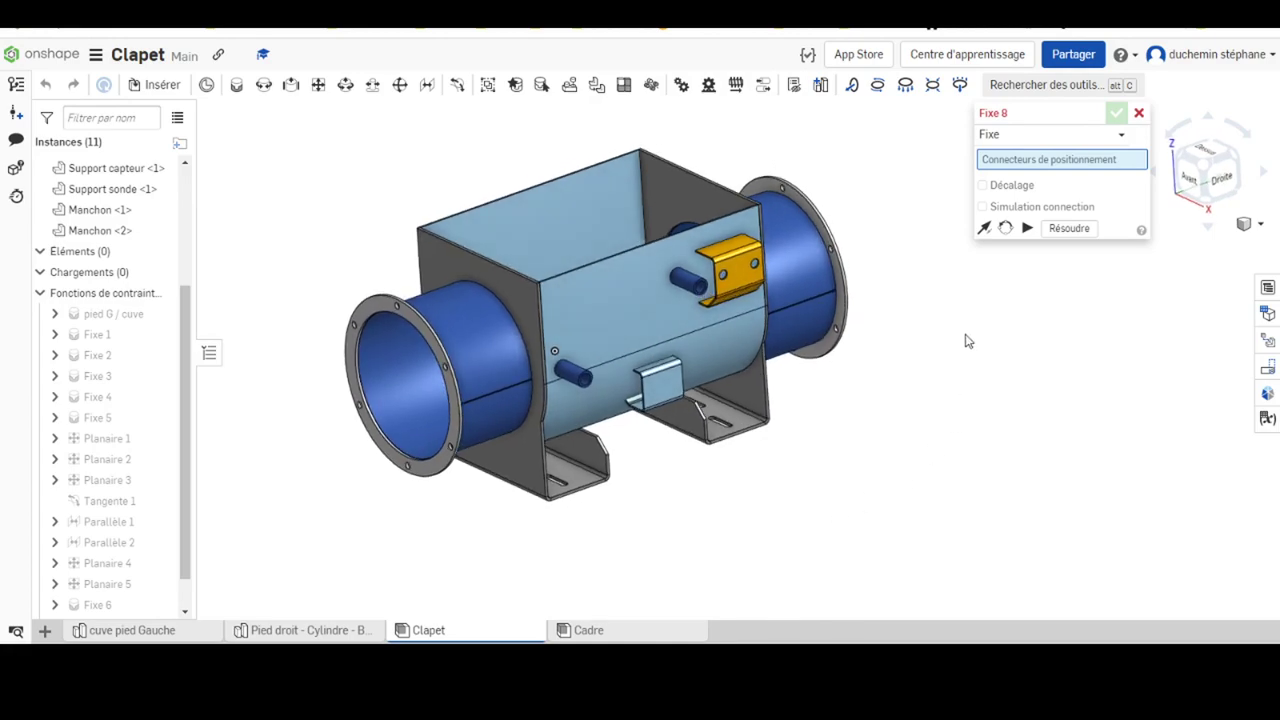
{"action": "left_click", "coordinate": [1139, 114]}
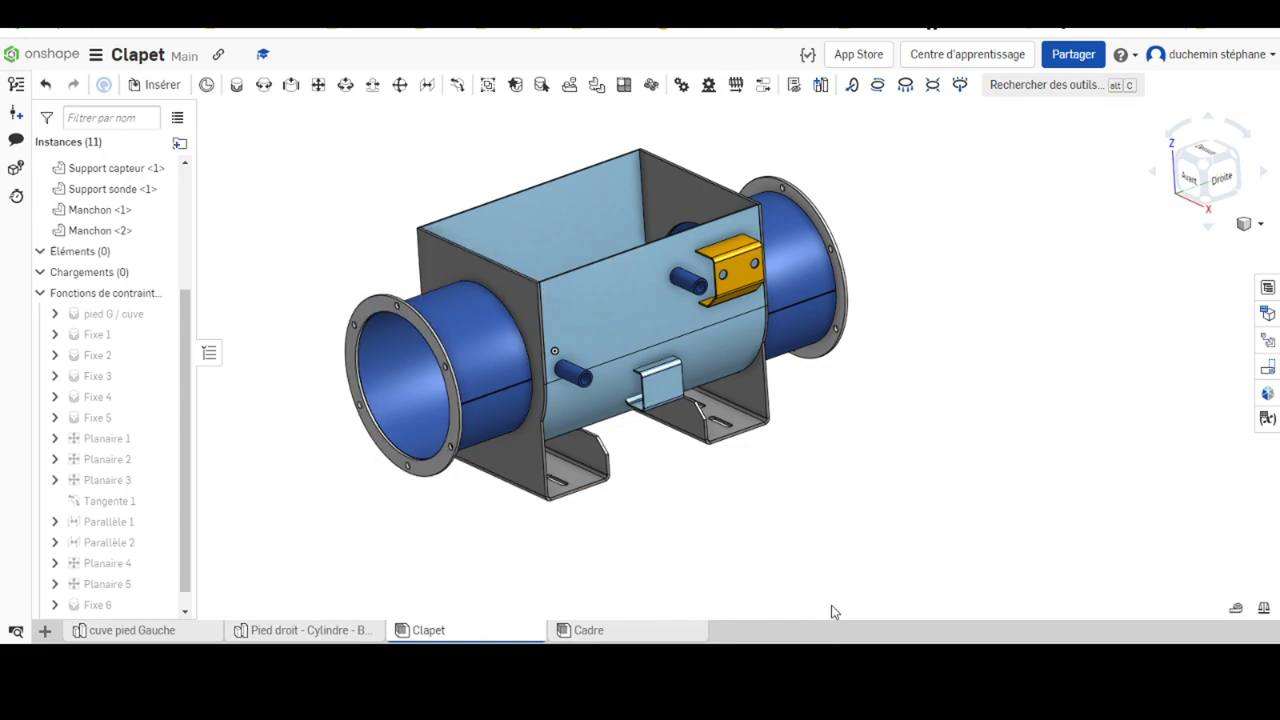